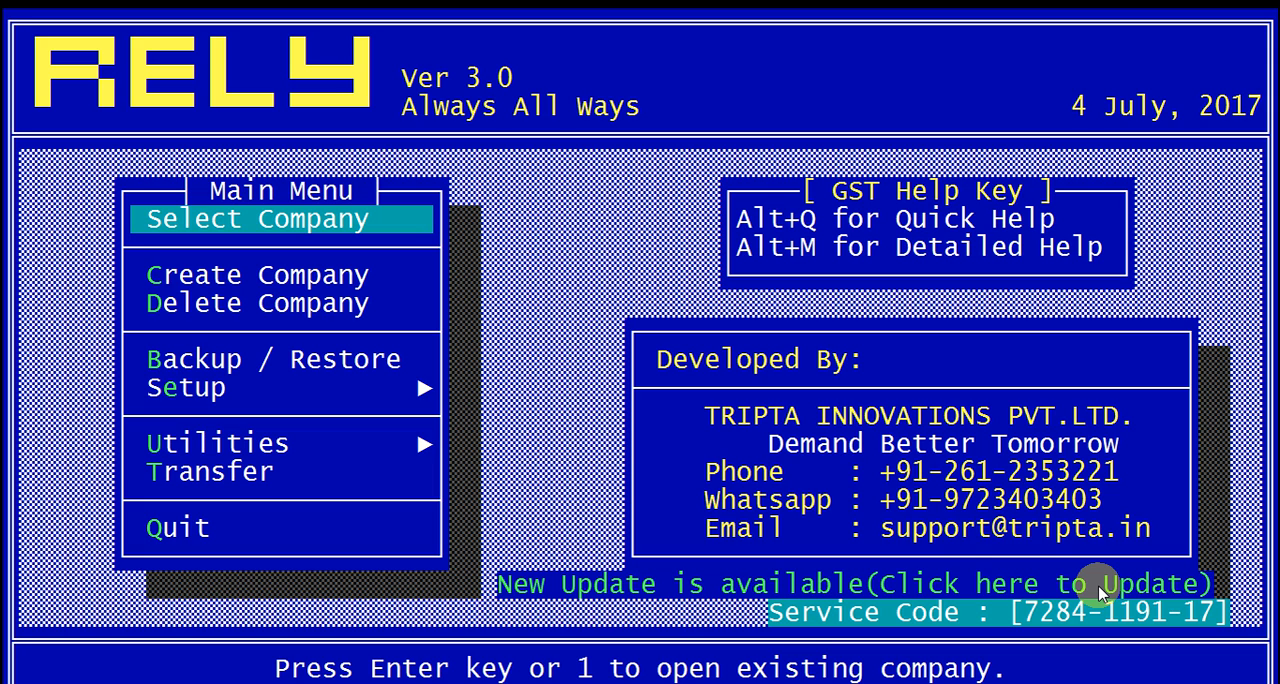
Step: Install the available RELY update and acknowledge the GST update instructions
left_click(938, 590)
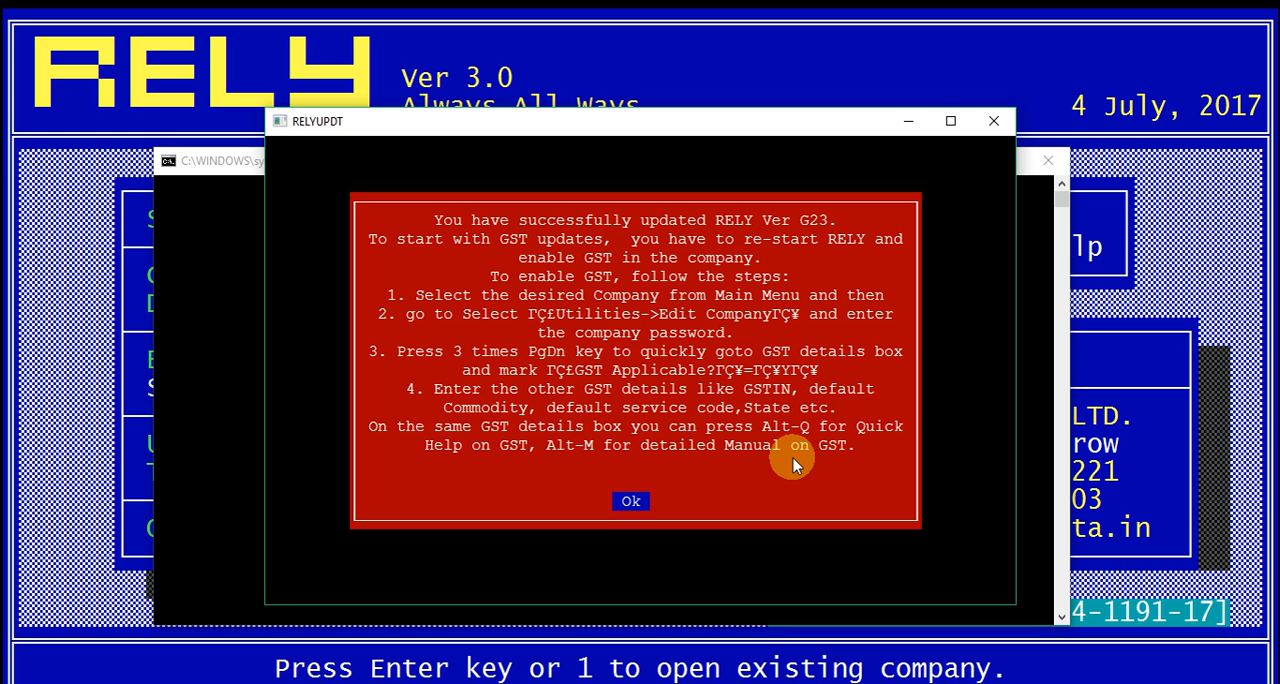
key("Return")
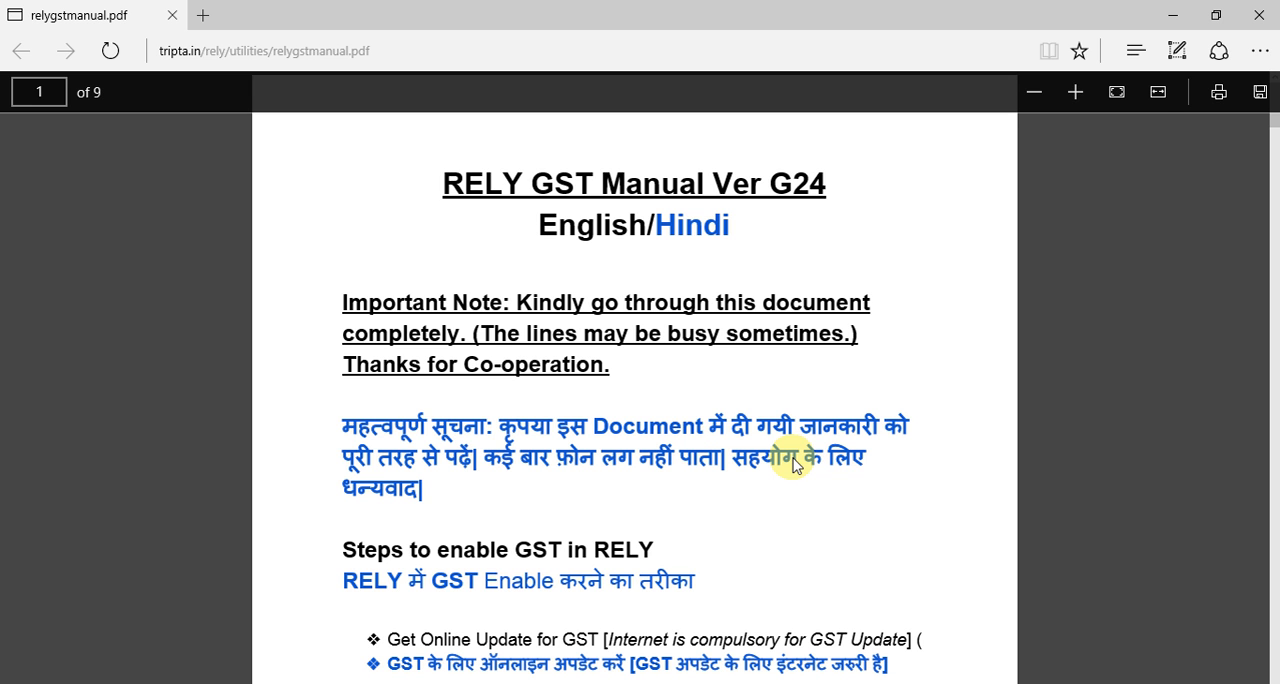
Step: Read through the RELY GST manual for the steps to enable GST and create HSN/SAC codes, and close it
scroll(793, 464, "down", 6)
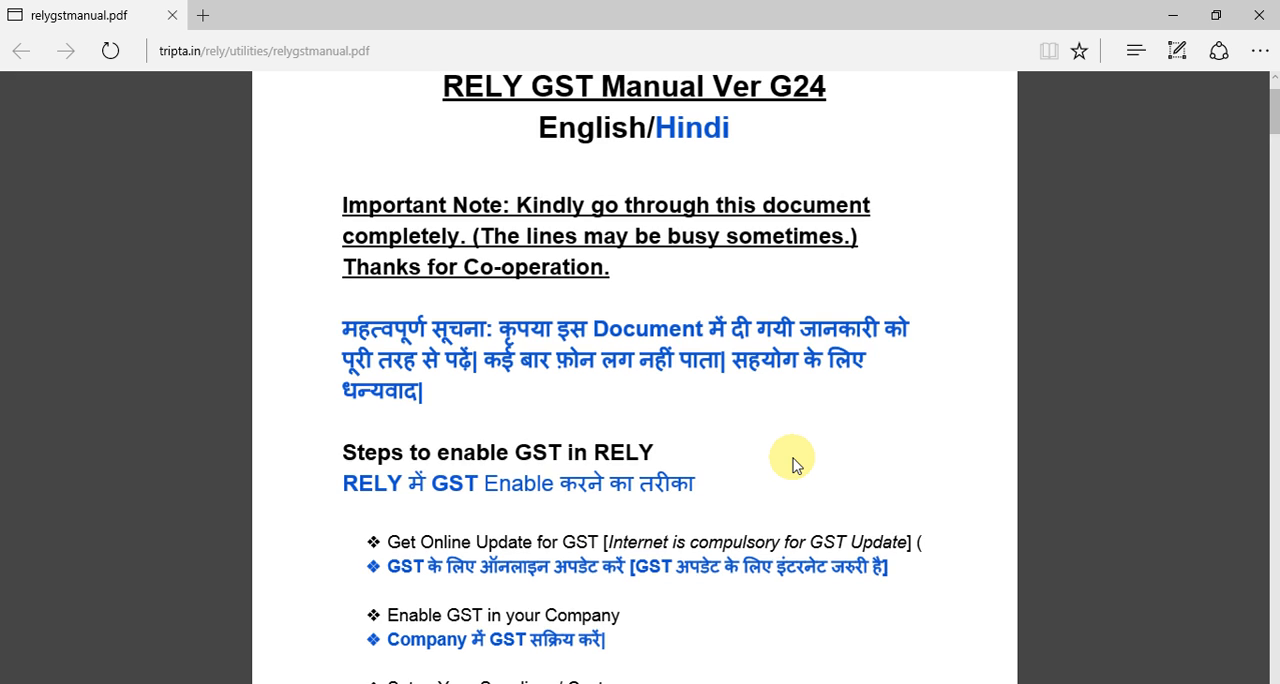
scroll(793, 466, "down", 10)
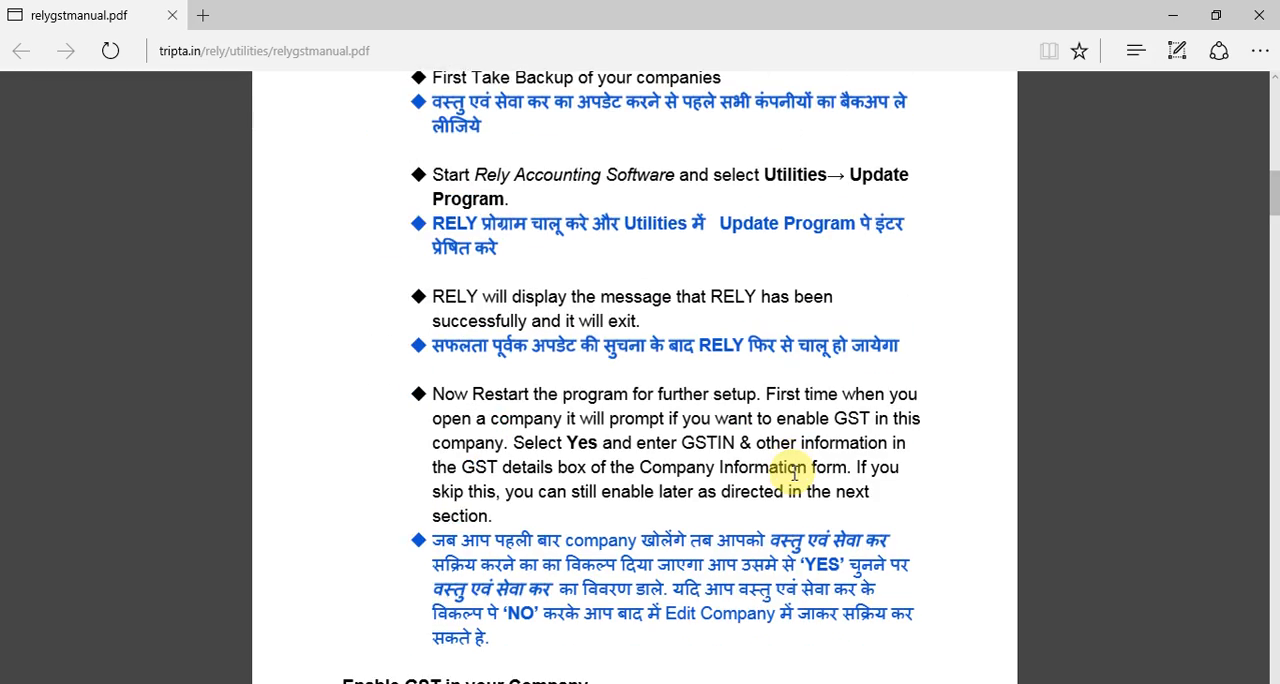
scroll(794, 473, "down", 10)
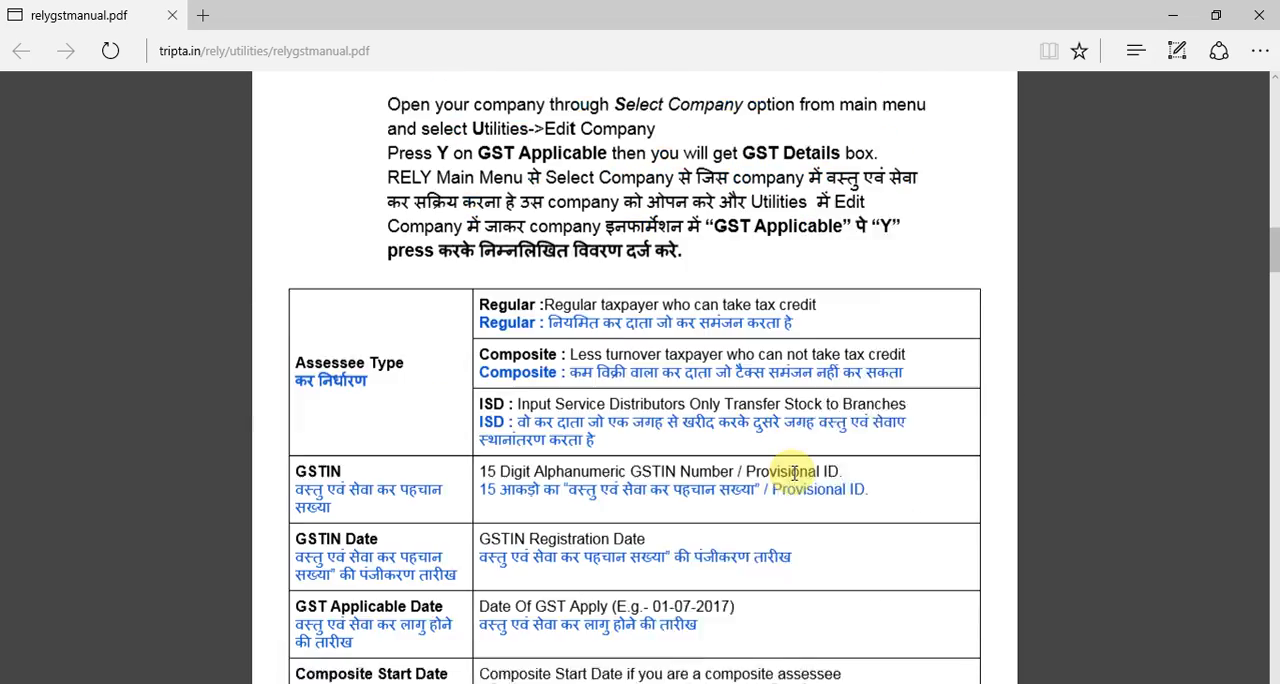
scroll(794, 473, "down", 10)
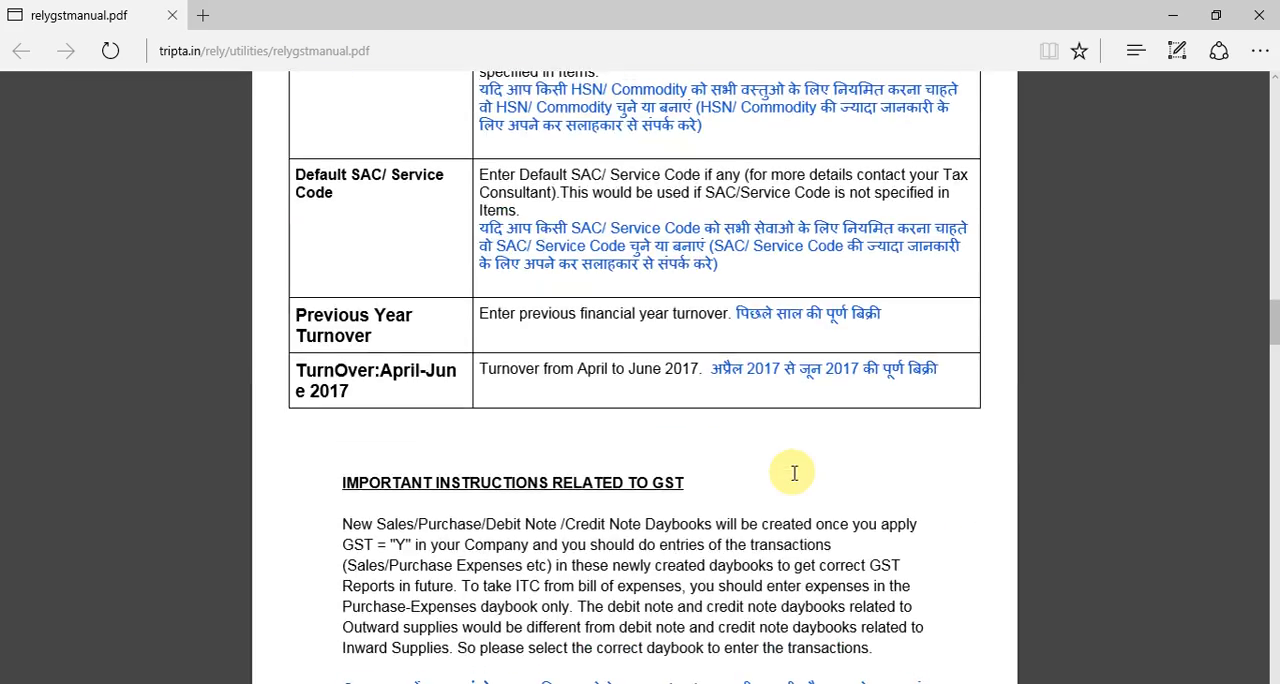
scroll(794, 473, "down", 10)
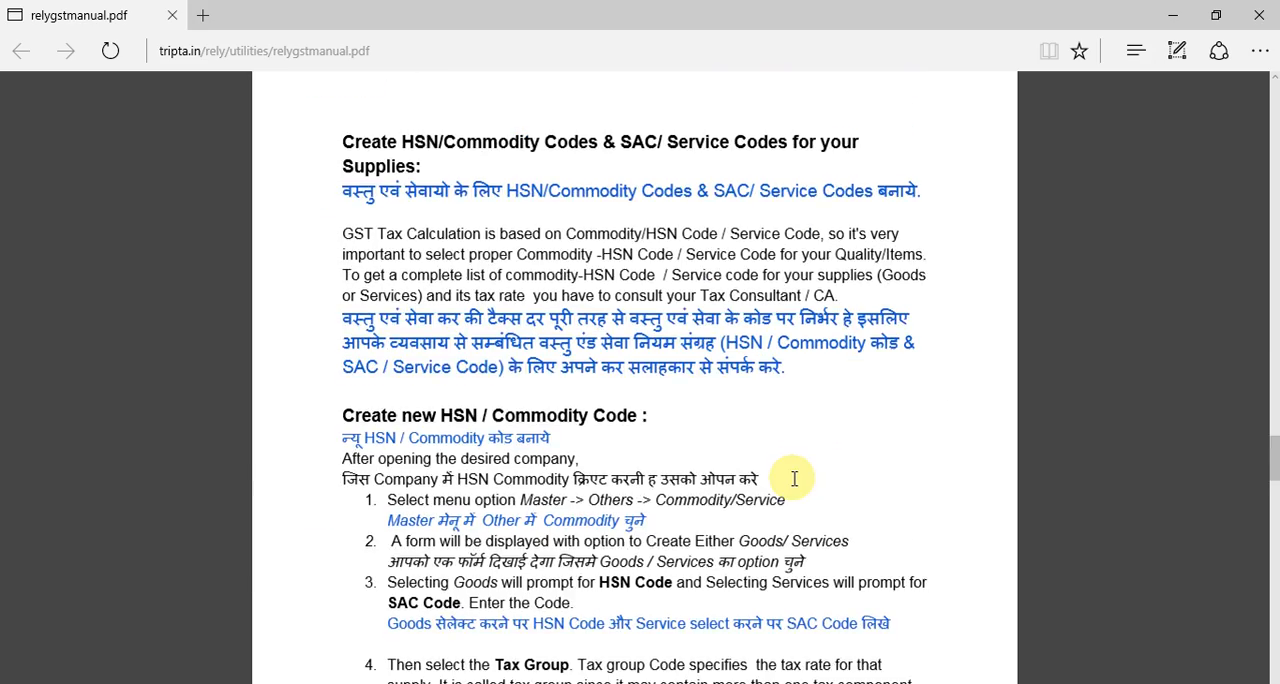
scroll(794, 478, "down", 10)
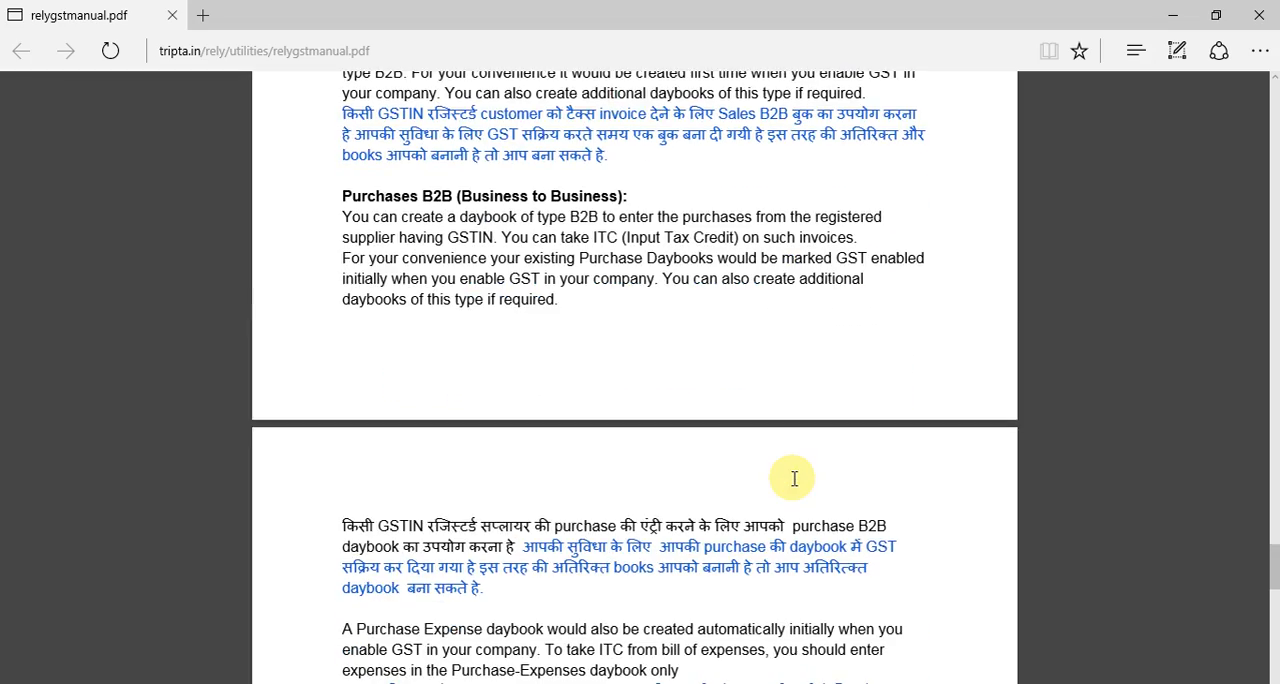
scroll(794, 490, "down", 10)
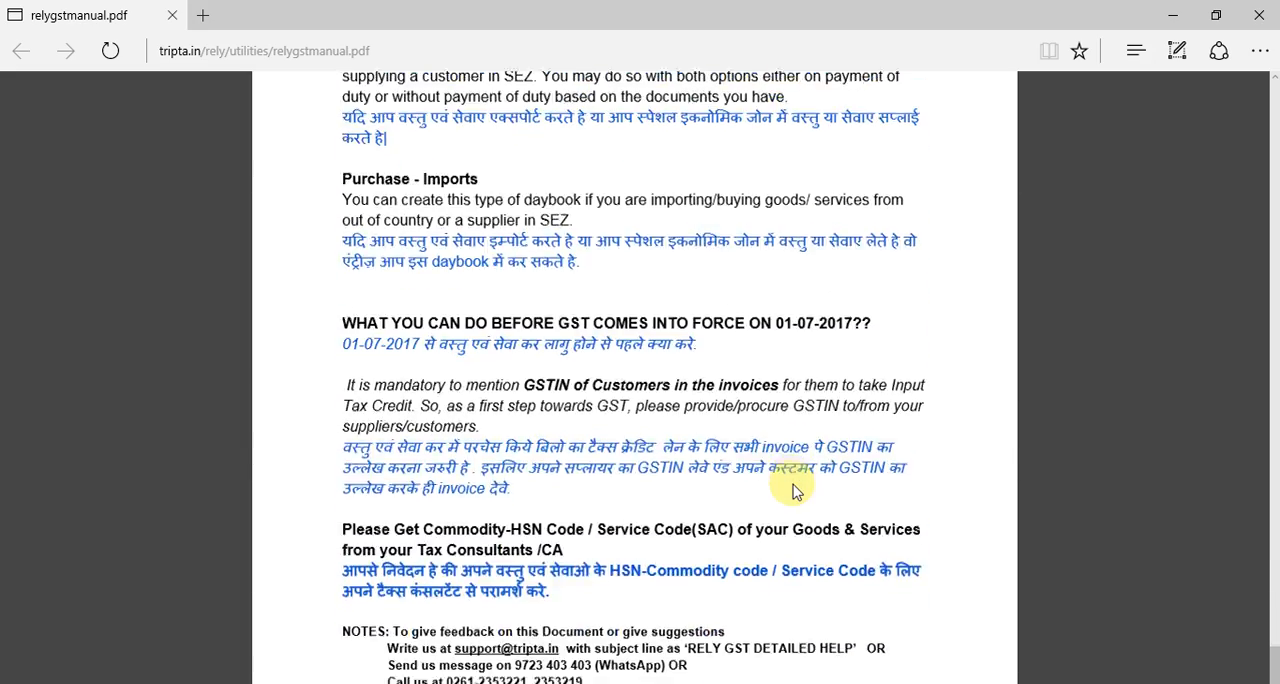
left_click(1258, 15)
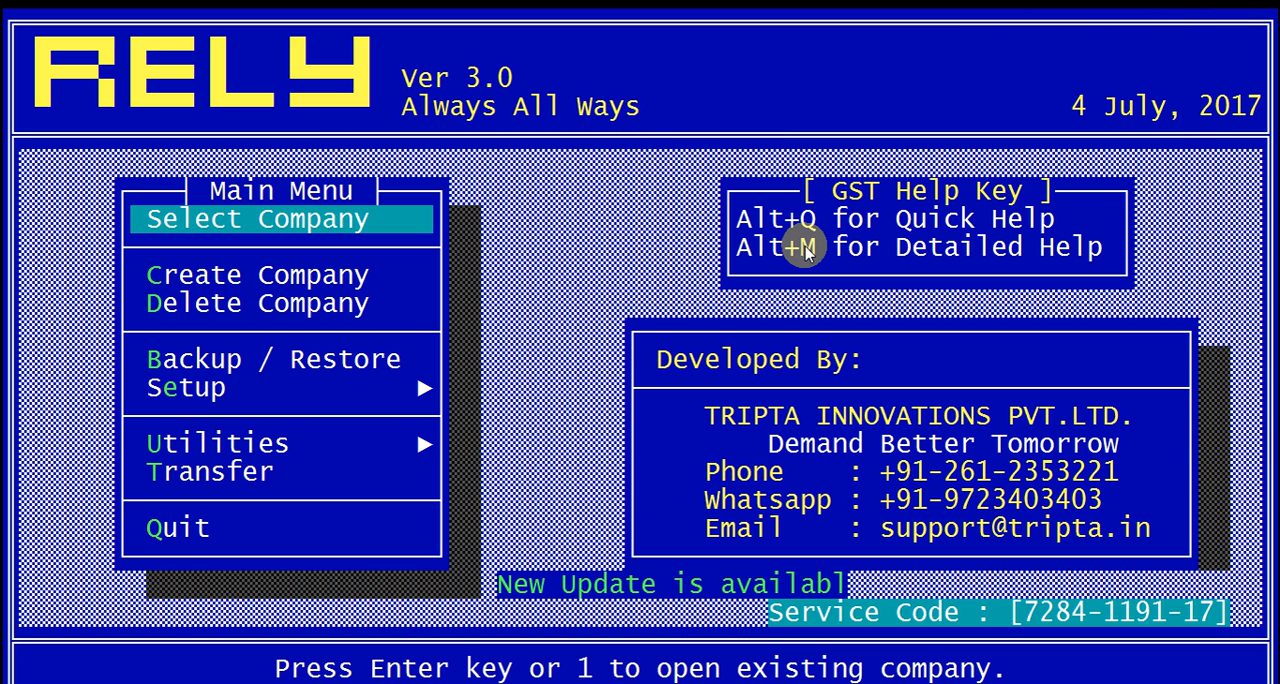
Step: Quit RELY without backing up the data files
key("Up")
key("Return")
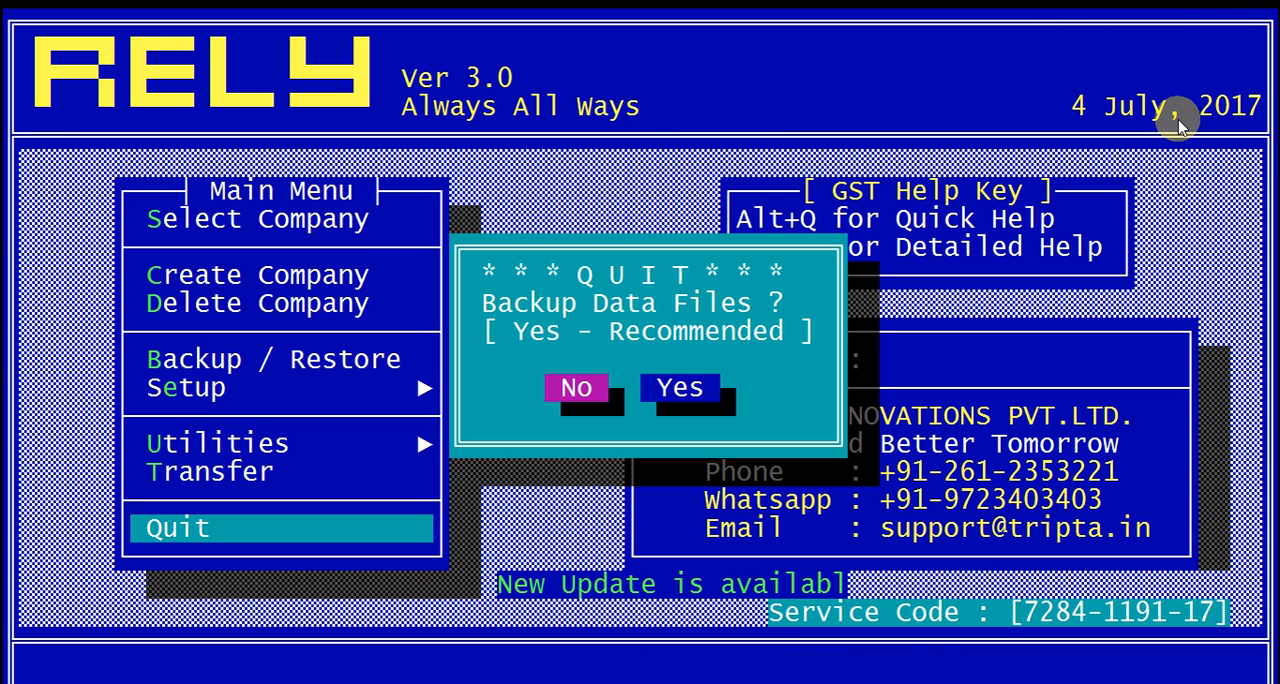
key("Return")
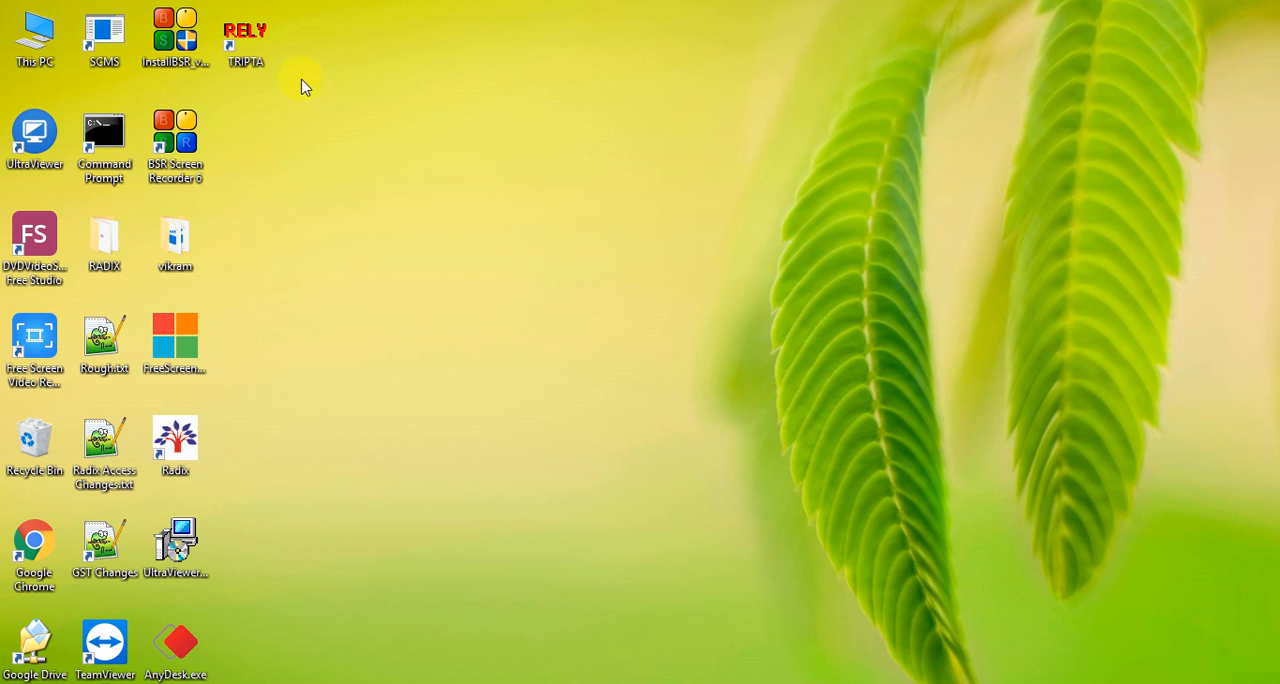
Step: Start RELY again from the desktop and enter the start-up password to reach the main menu
double_click(244, 50)
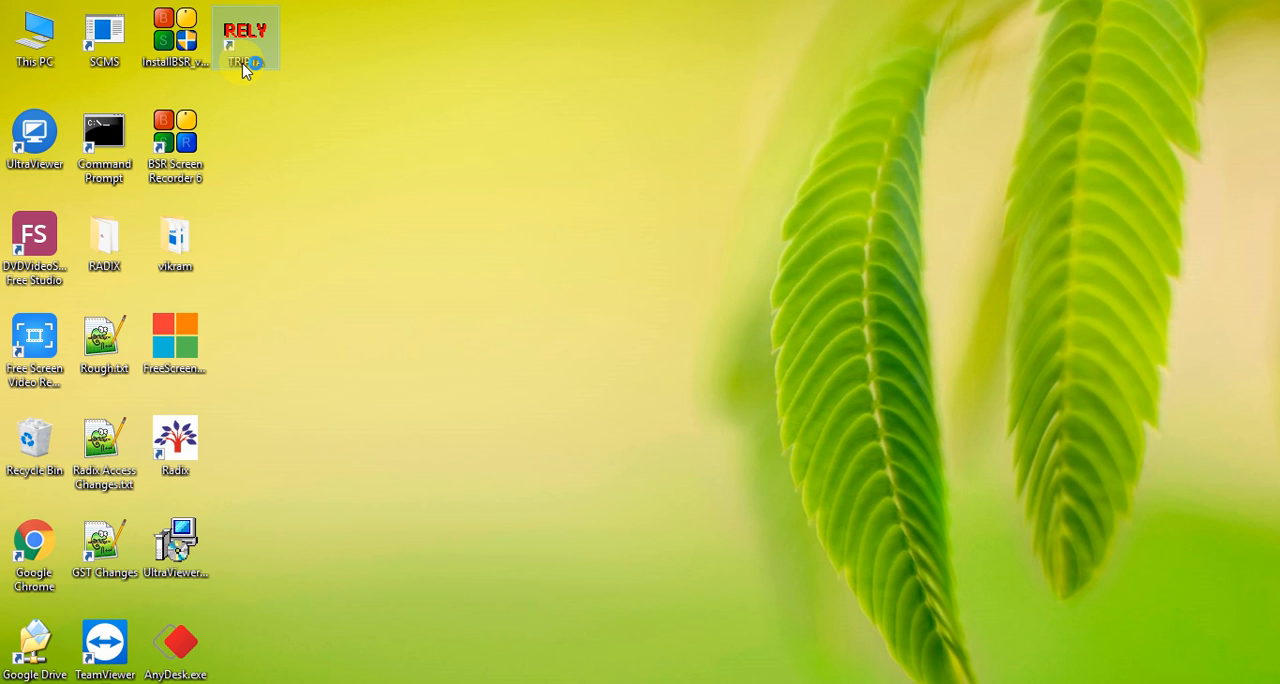
type("*")
key("Return")
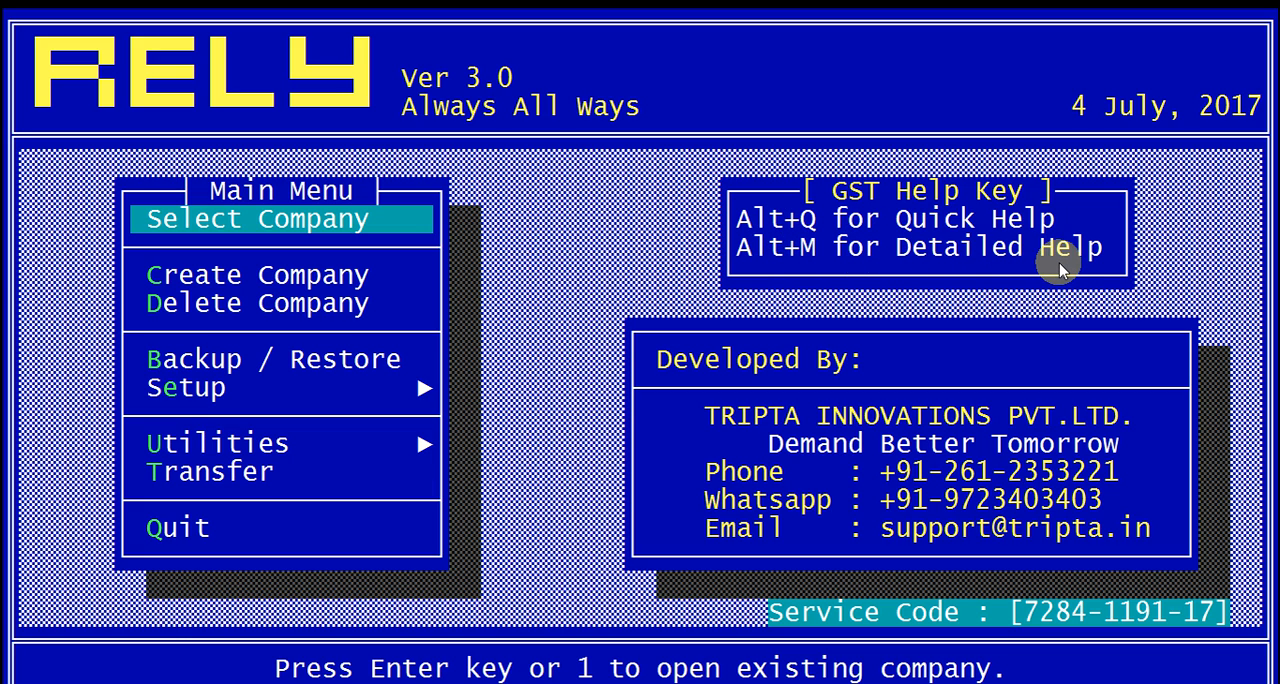
Step: View the GST quick help and the detailed GST manual, closing each one
key("alt+q")
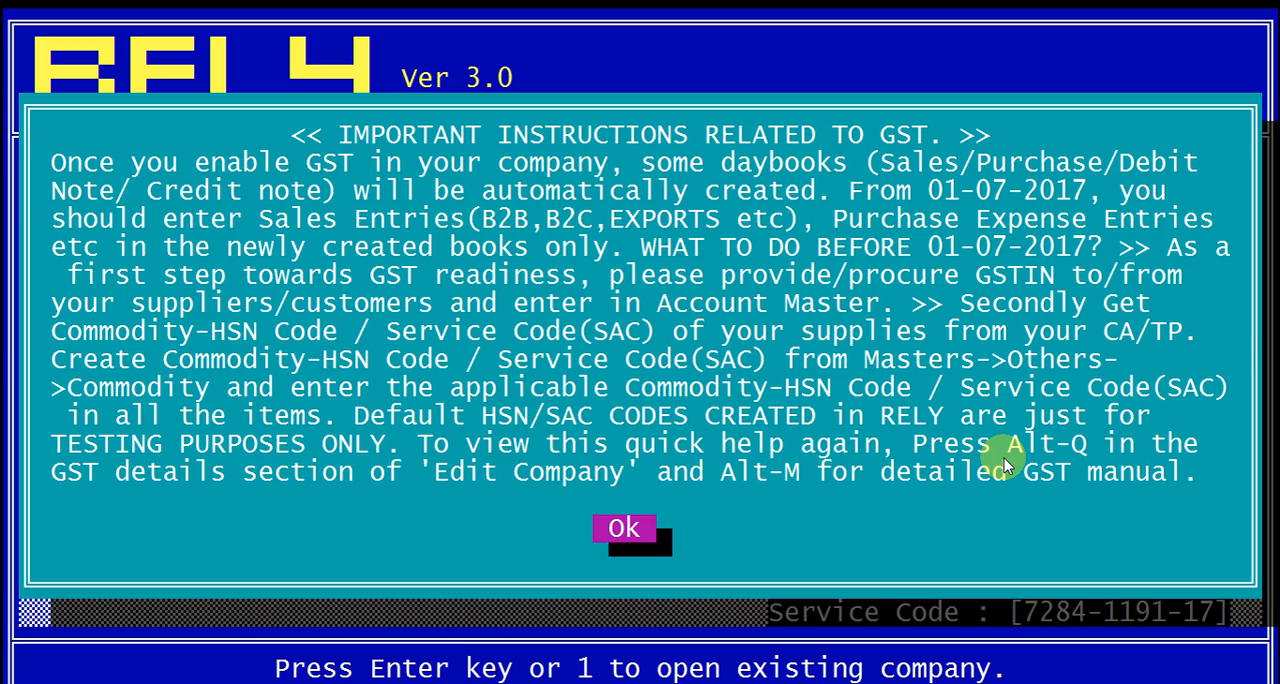
key("Return")
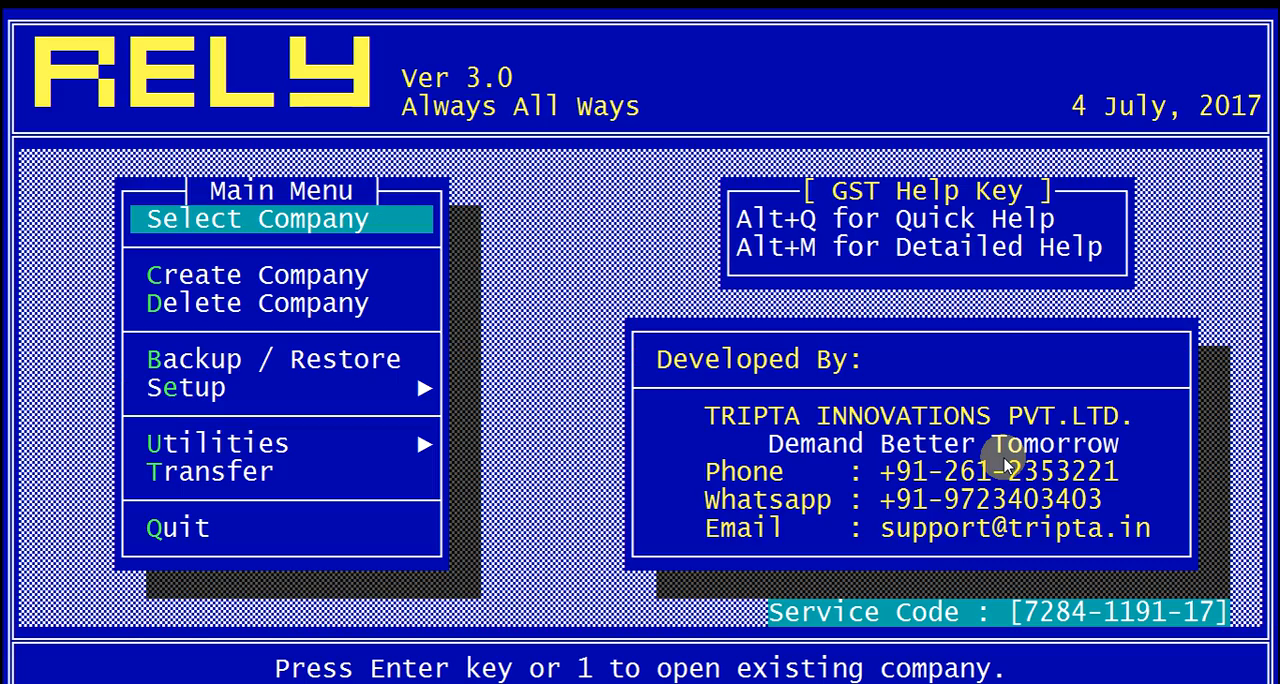
key("alt+m")
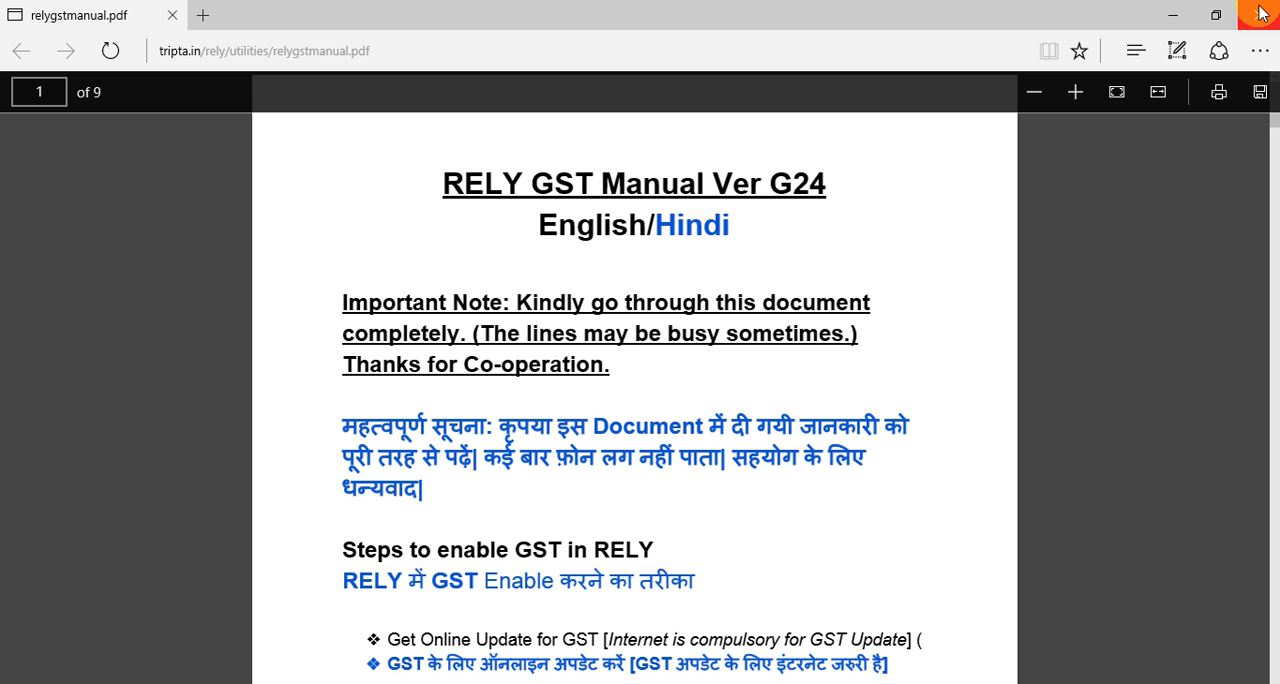
left_click(1260, 15)
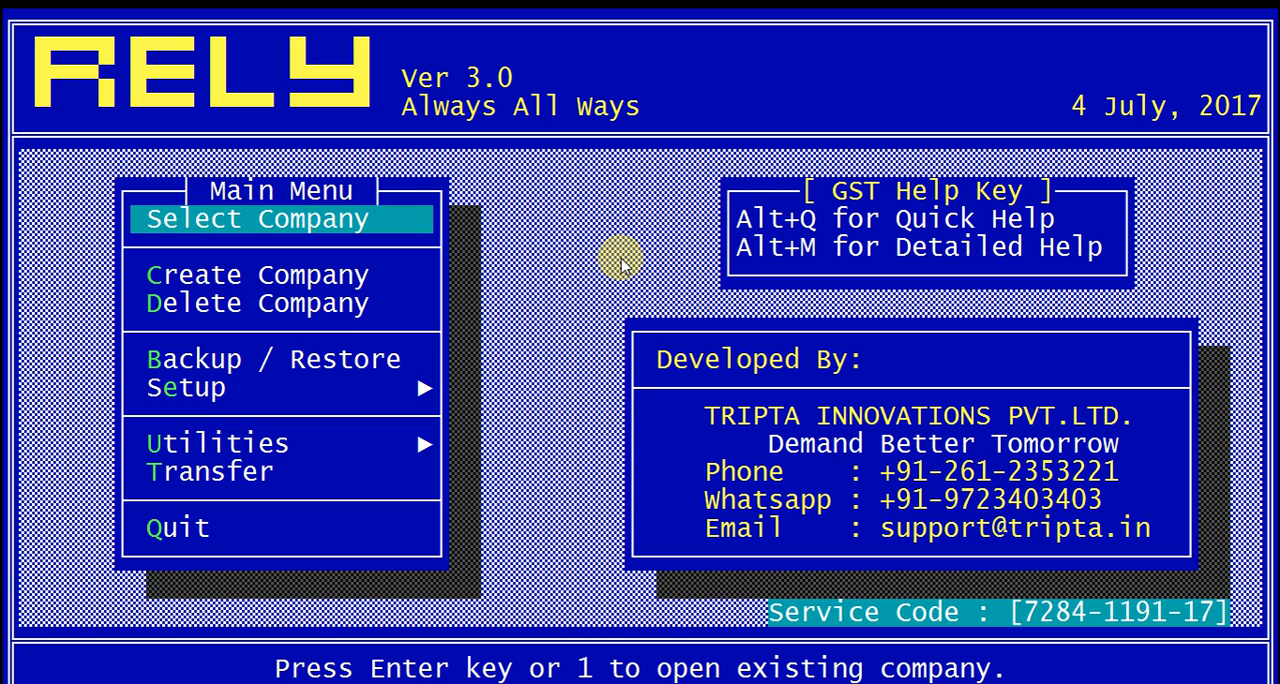
Step: Open SAMPLE COMPANY with code SAM18 from the company selection
key("Return")
key("Return")
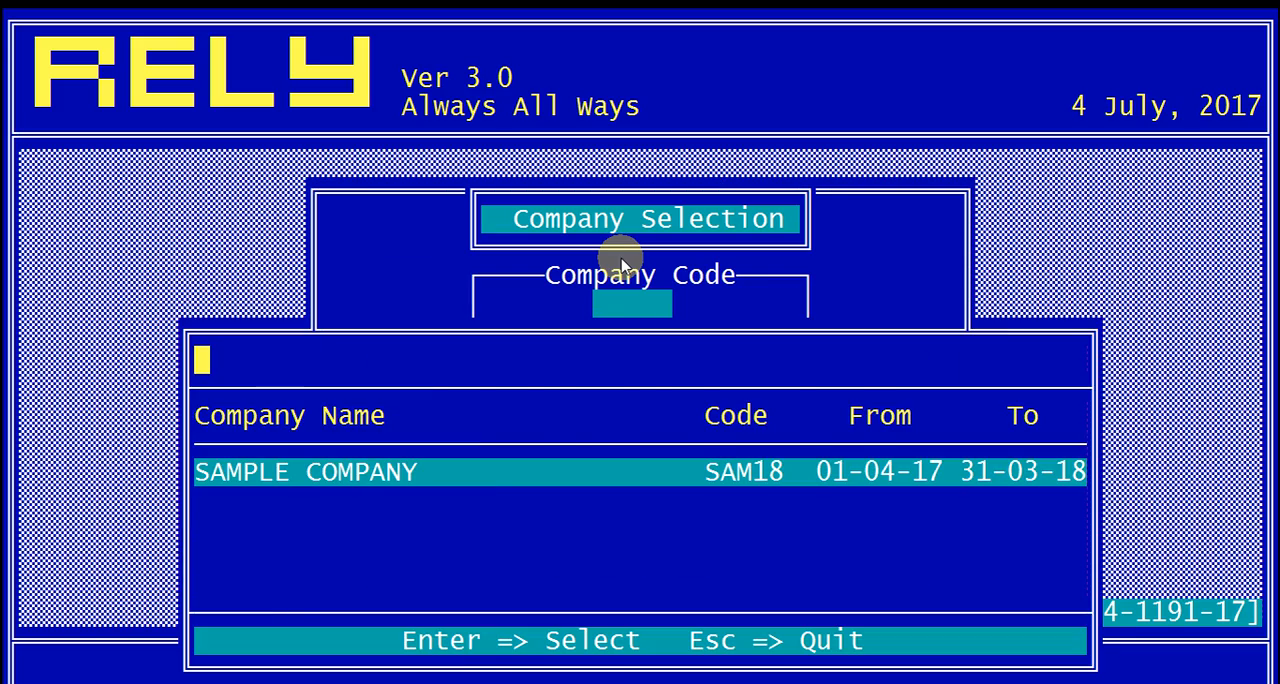
key("Return")
Step: Complete the SUPER user creation for SAM18, leaving the password and verification fields blank
key("Return")
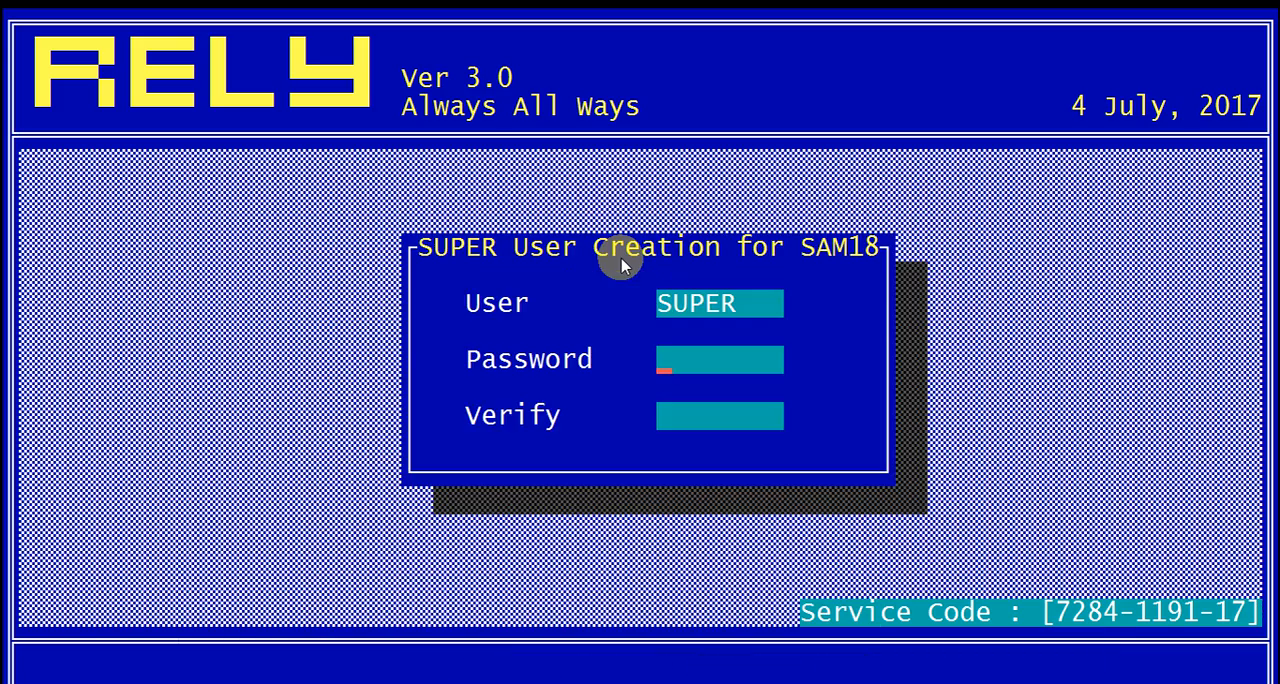
key("Return")
key("Return")
key("Return")
key("Return")
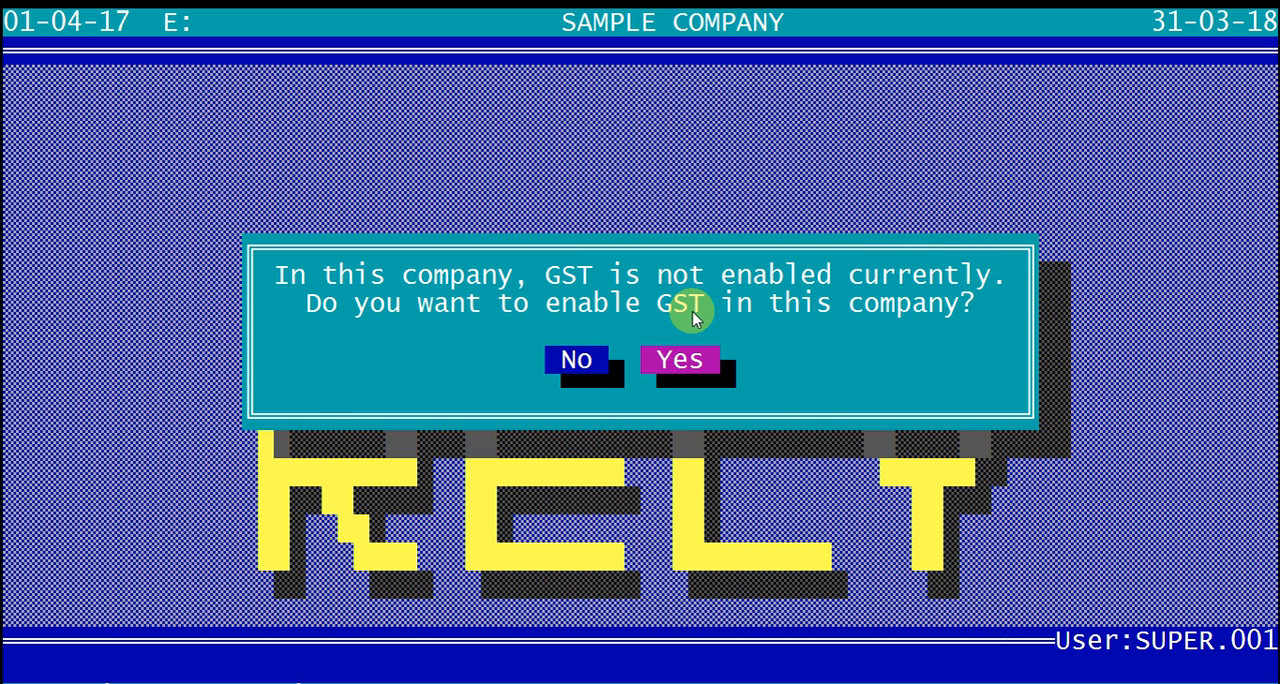
Step: Agree to enable GST in the company, set GST Applicable to Y and acknowledge the GST instructions
left_click(702, 367)
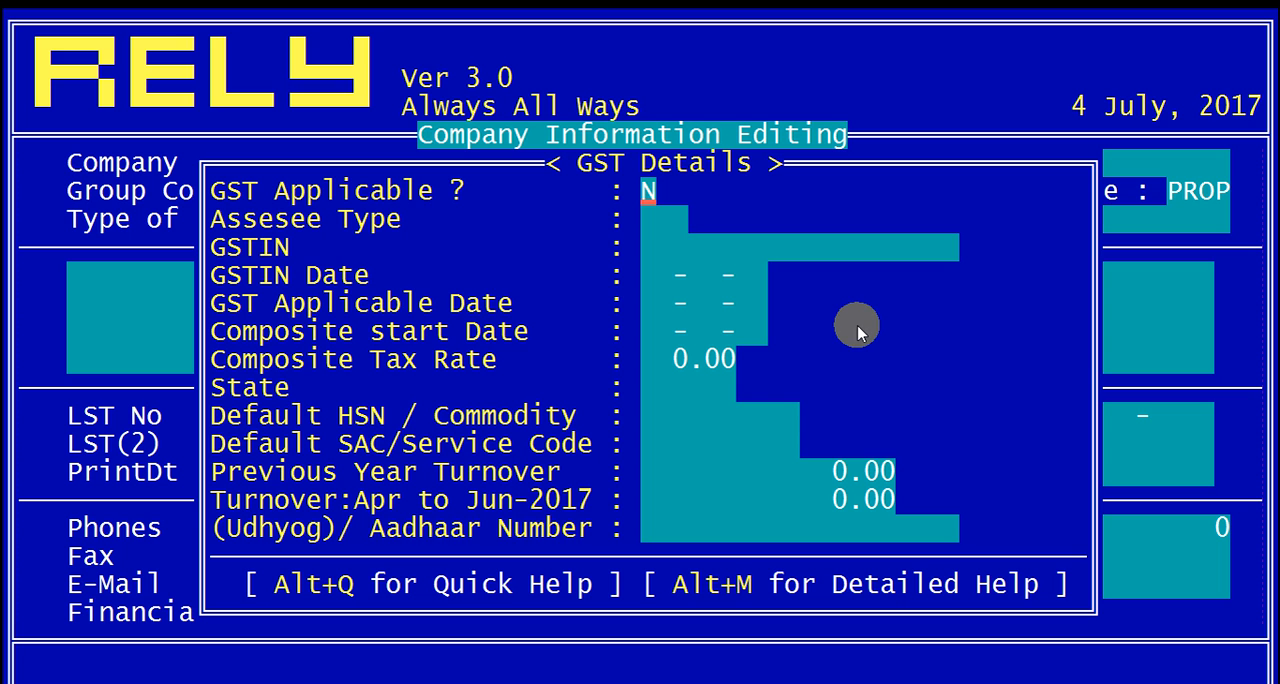
type("Y")
key("Return")
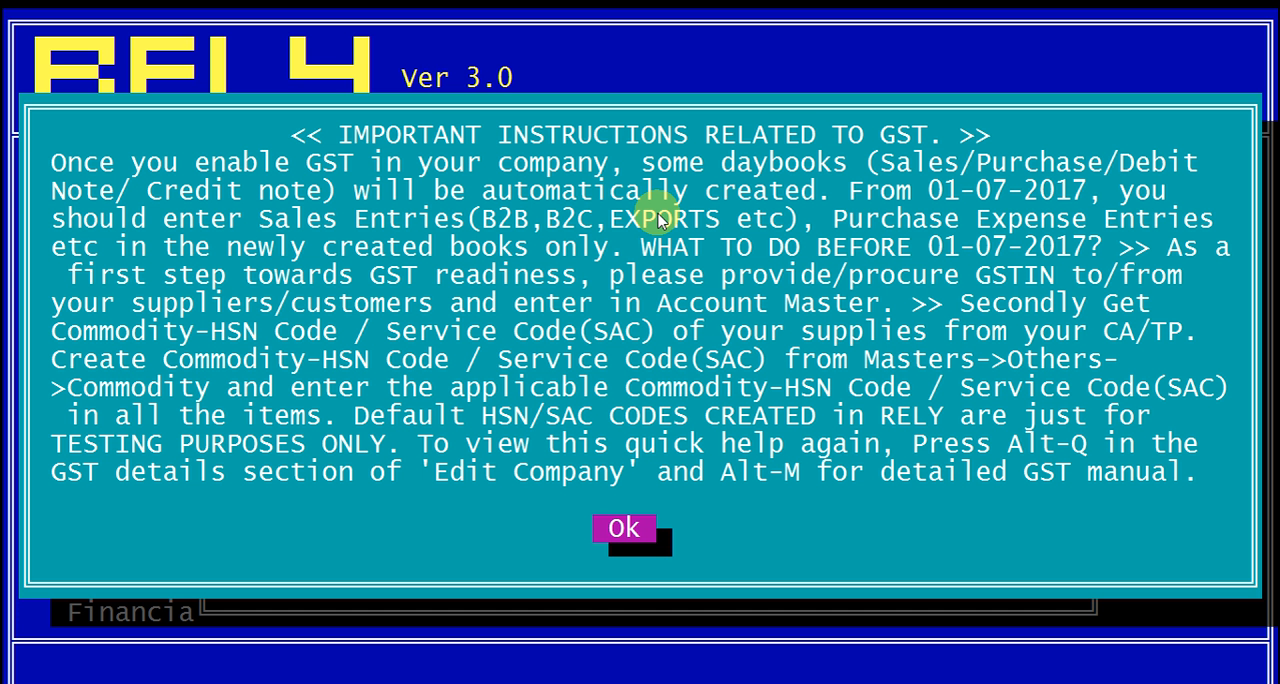
key("Return")
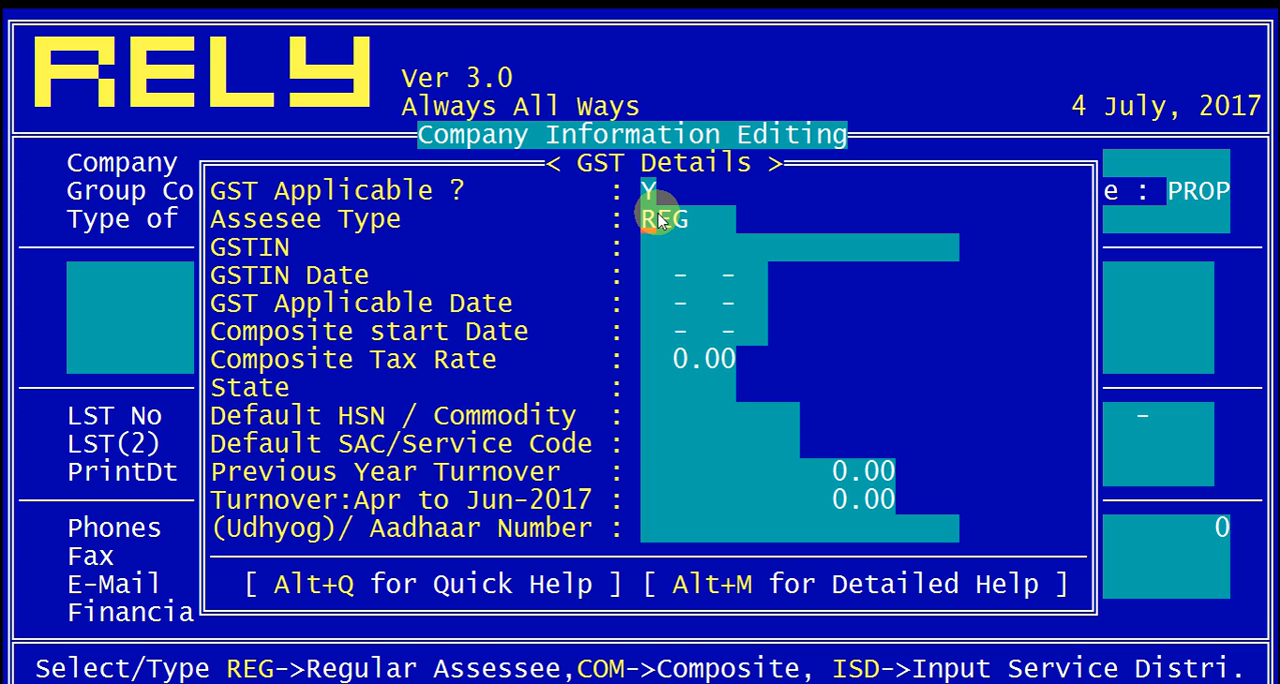
Step: Set the assessee type to Regular (REG) from the list of types
key("Delete")
key("Return")
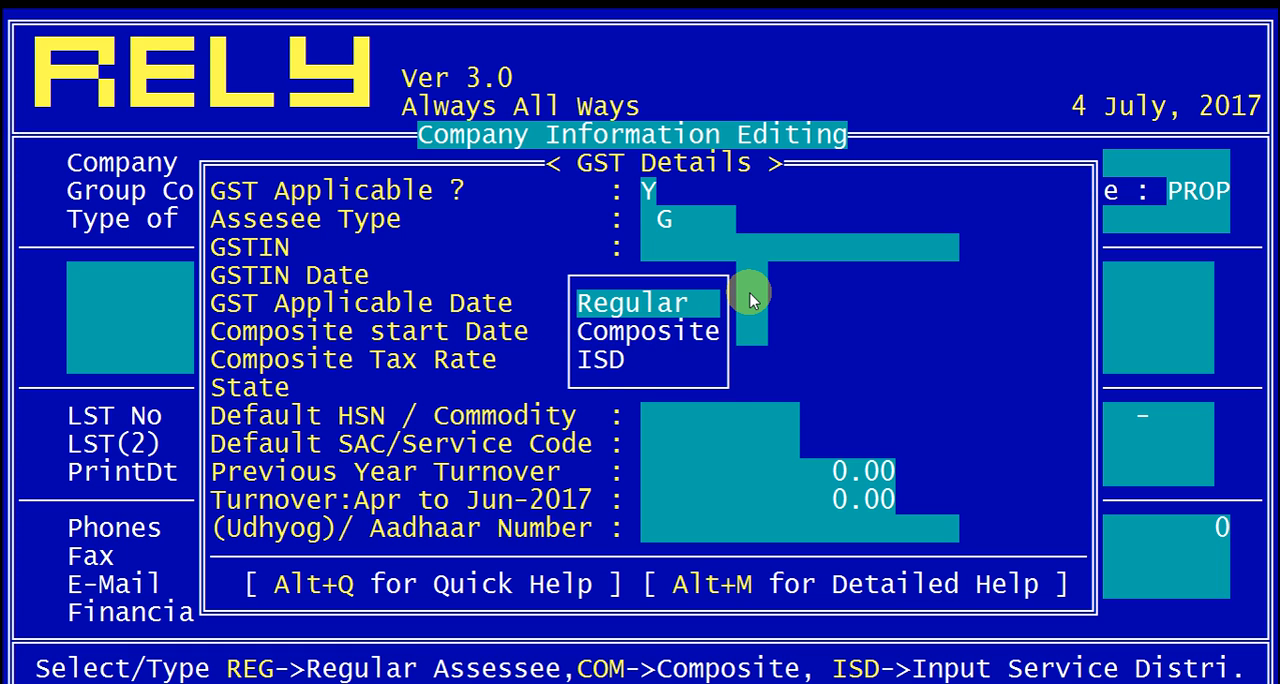
key("Return")
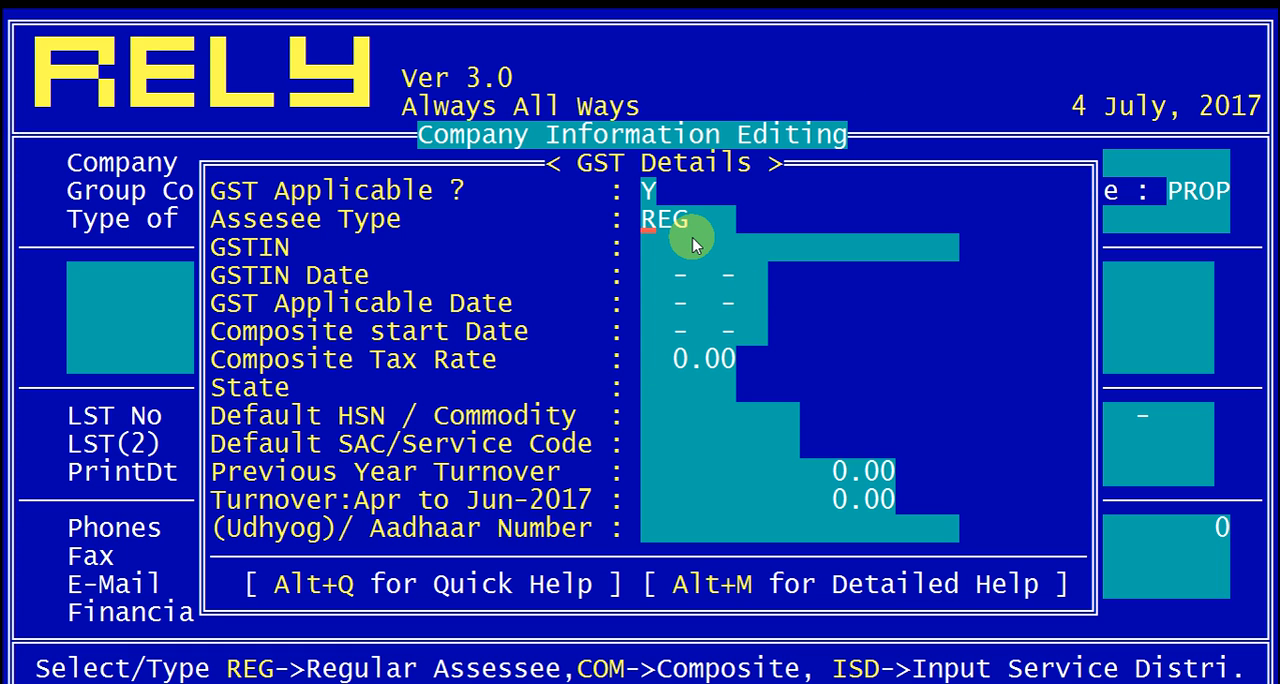
key("Return")
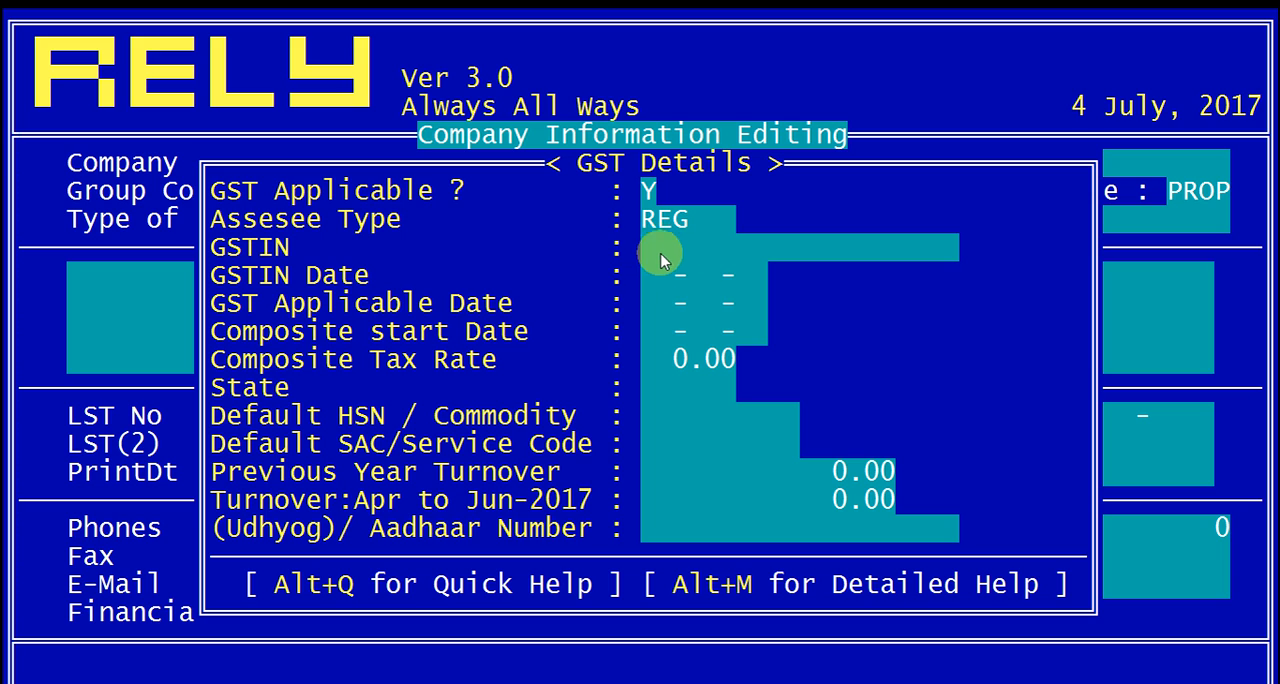
Step: Enter the company's GSTIN in the GST details
type("121212121")
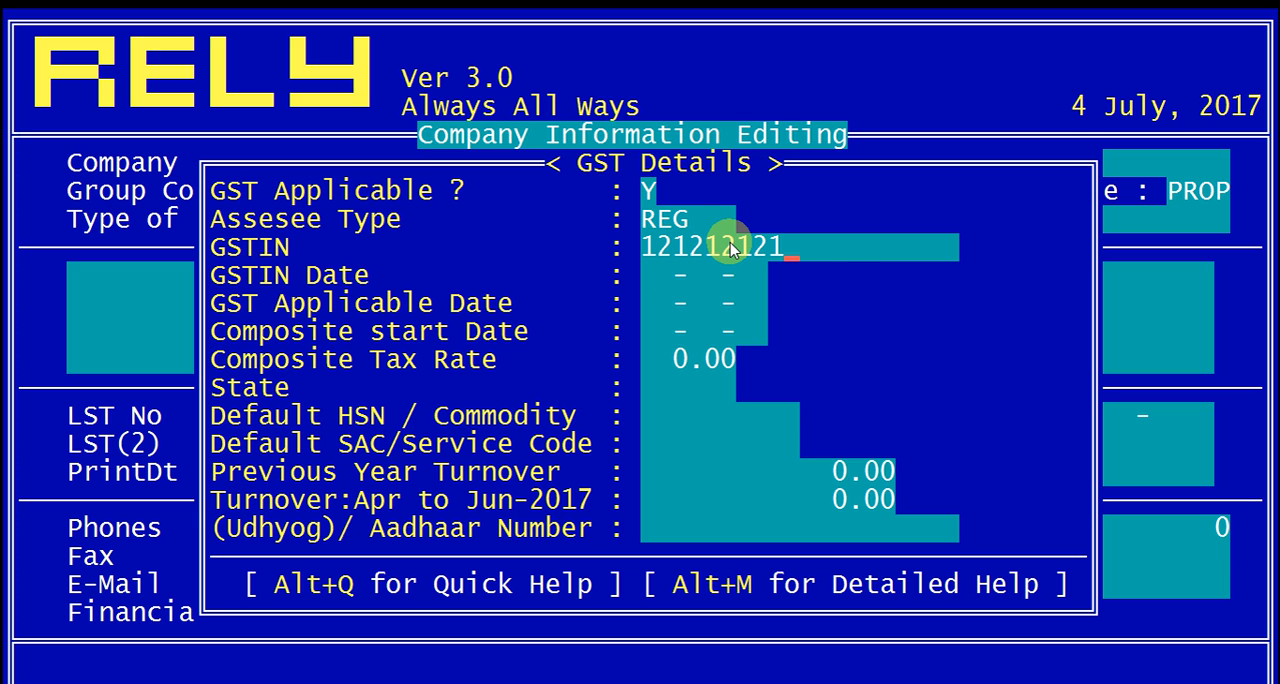
type("2121121")
key("Return")
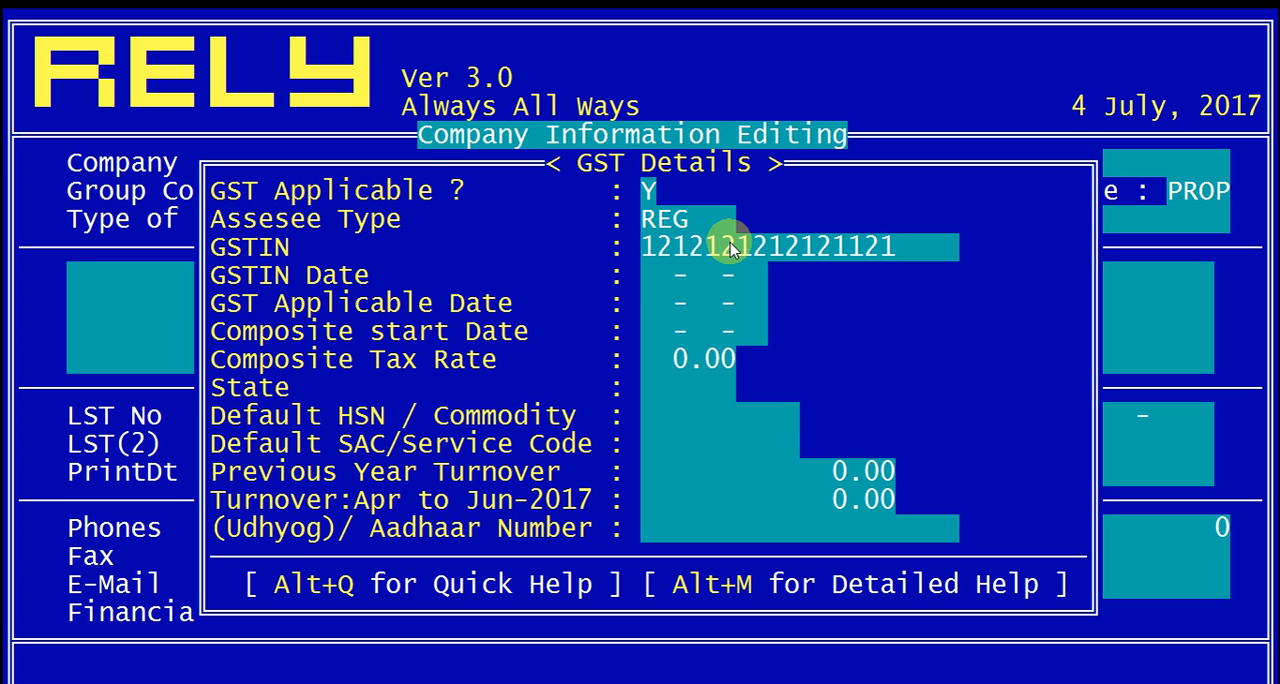
Step: Set the GSTIN date to 26-06-17 and the GST applicable date to 01-07-17
type("0")
type("260617")
key("Return")
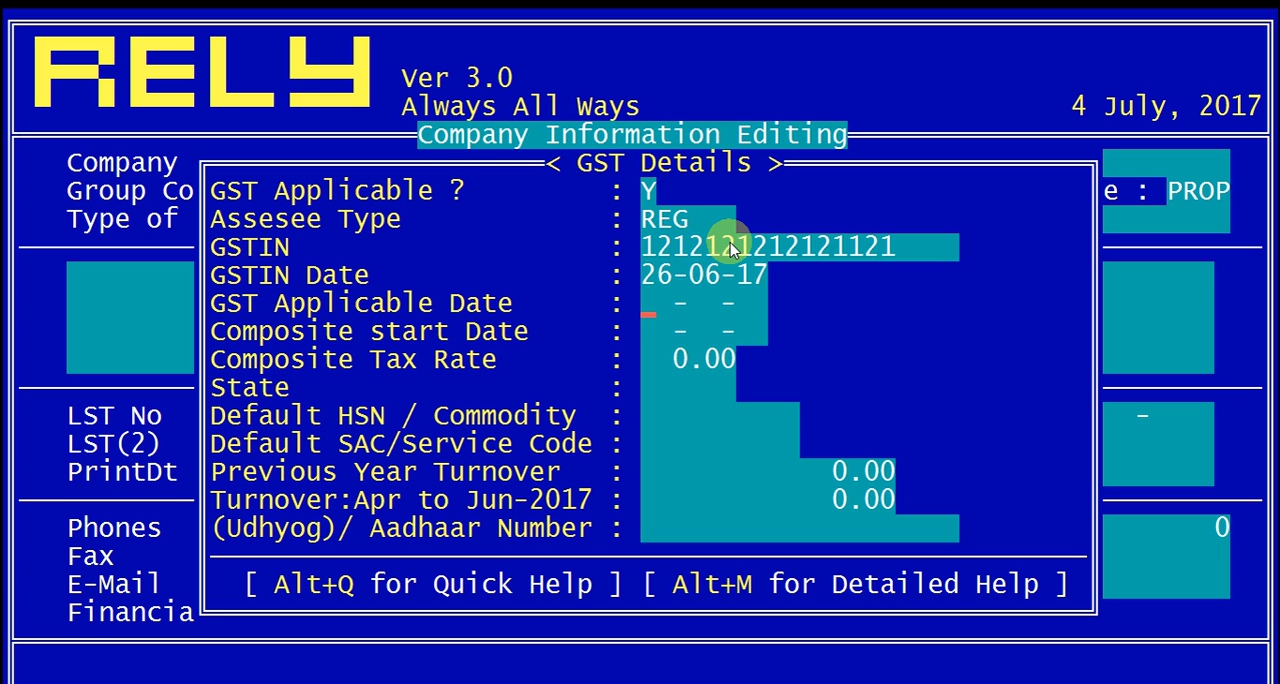
type("010717")
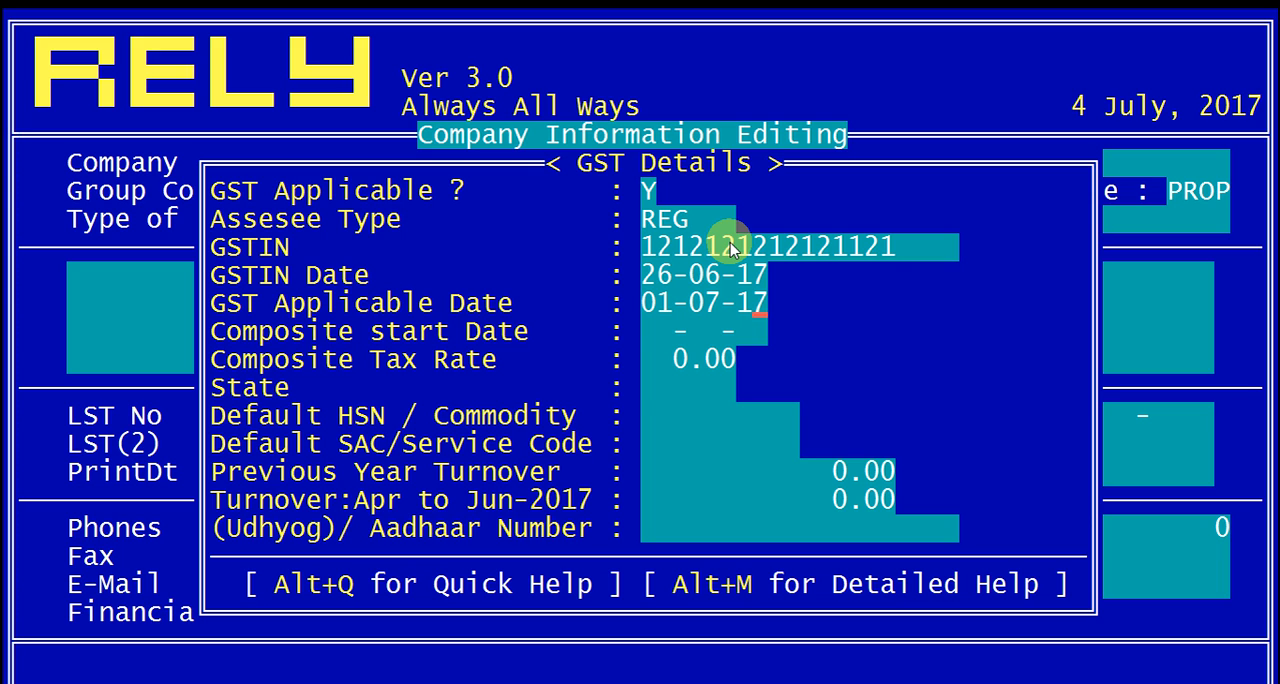
key("Return")
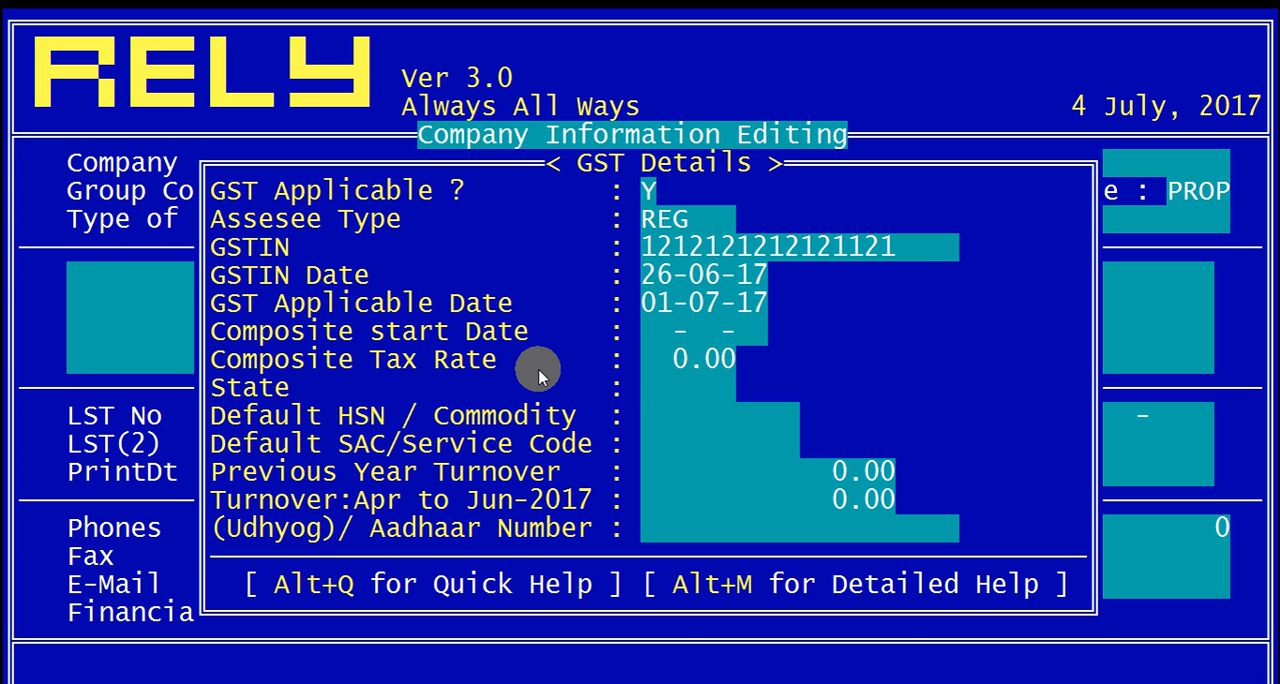
Step: Set the company's state to Gujarat (code 24) from the State Master
key("Return")
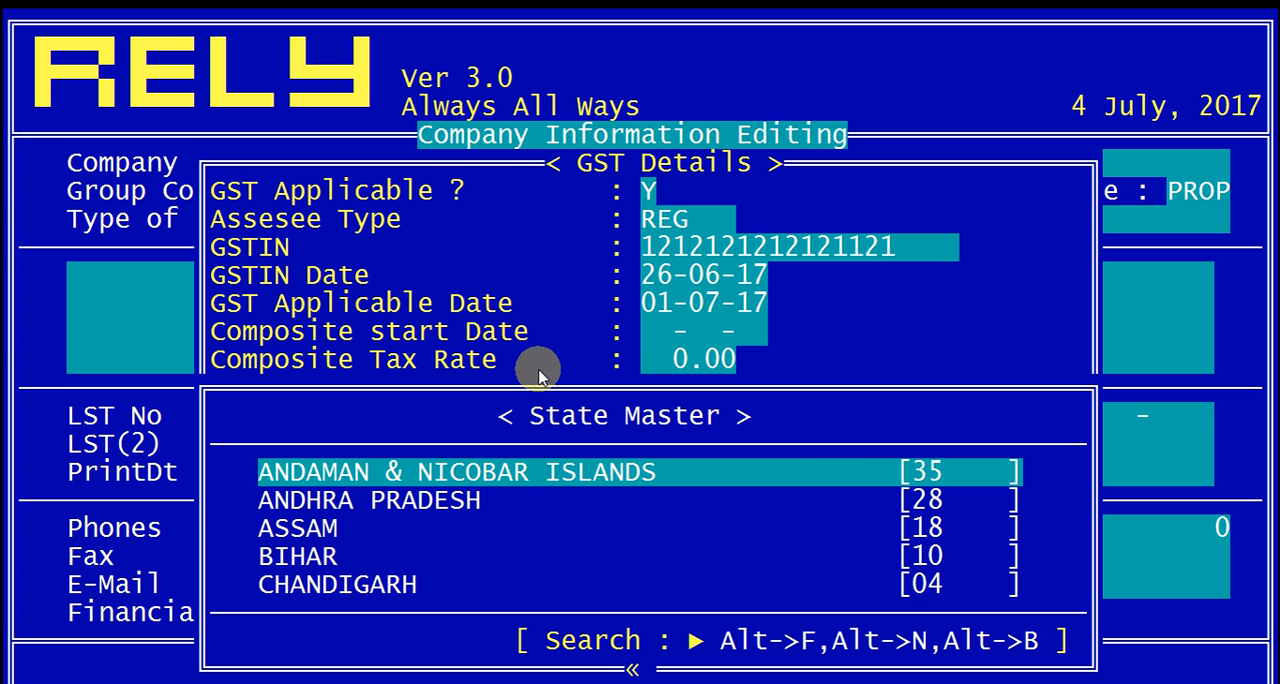
type("GUJA")
key("Return")
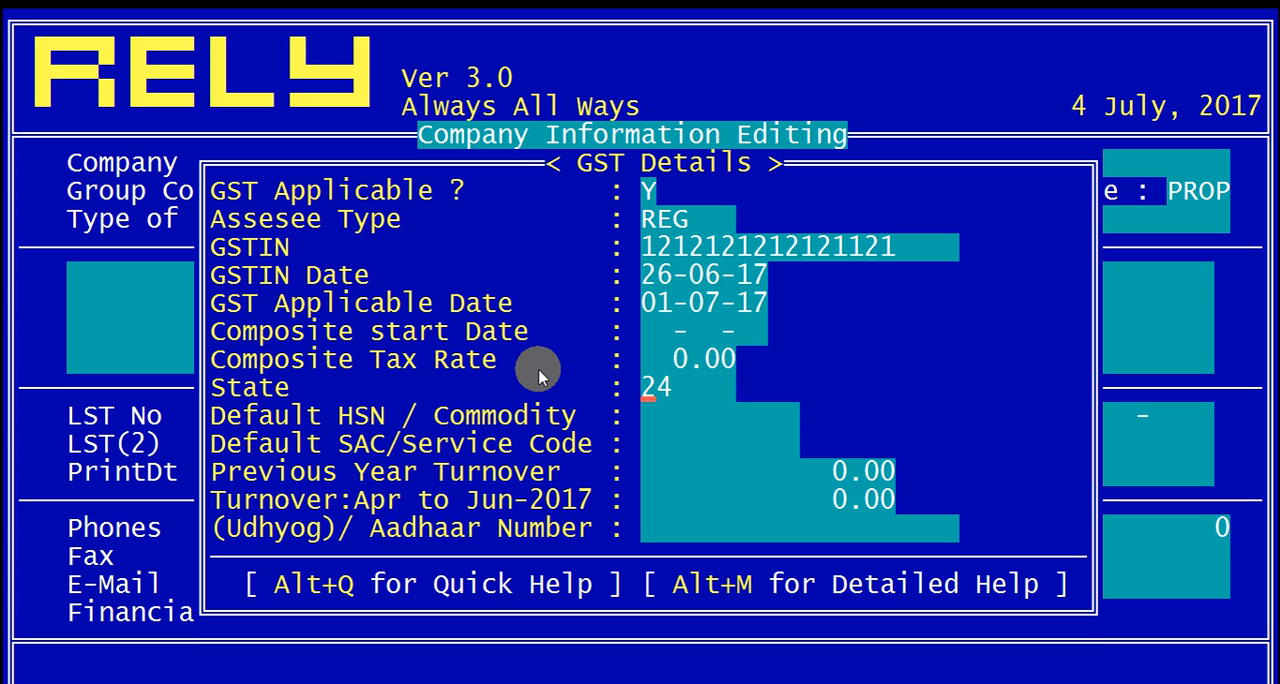
key("Return")
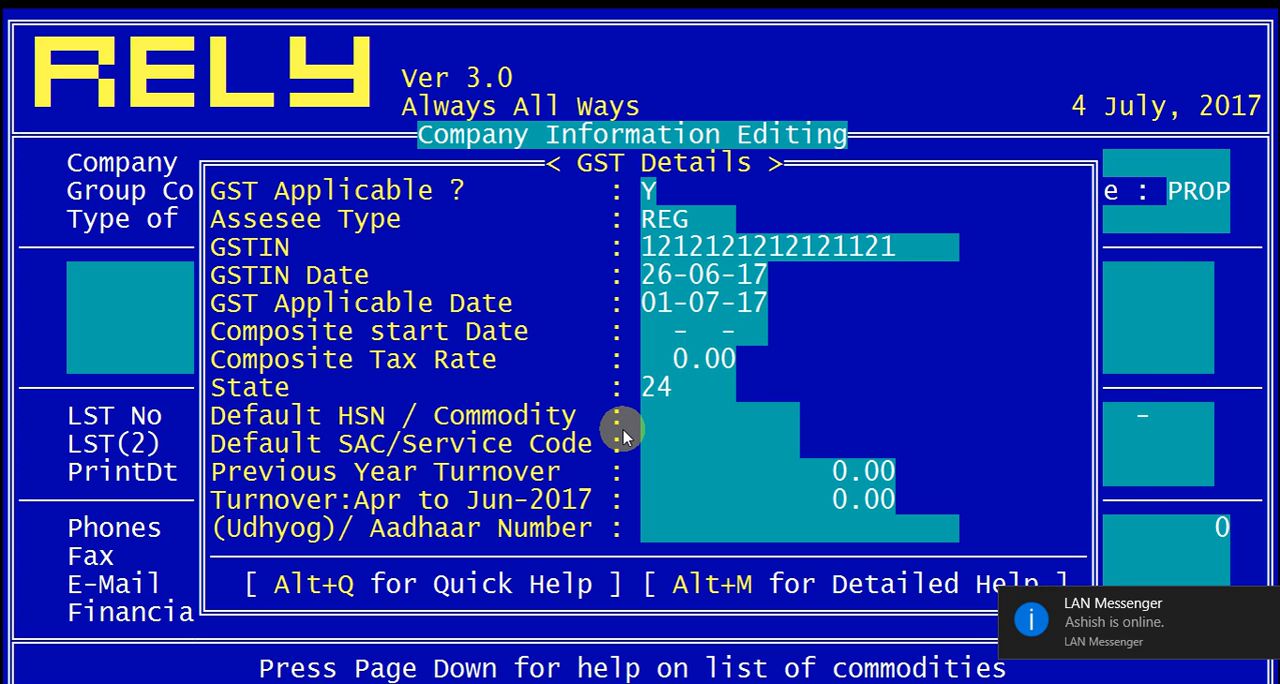
Step: Set the company's default HSN / commodity to DC05 from the Commodity Master
left_click(1264, 604)
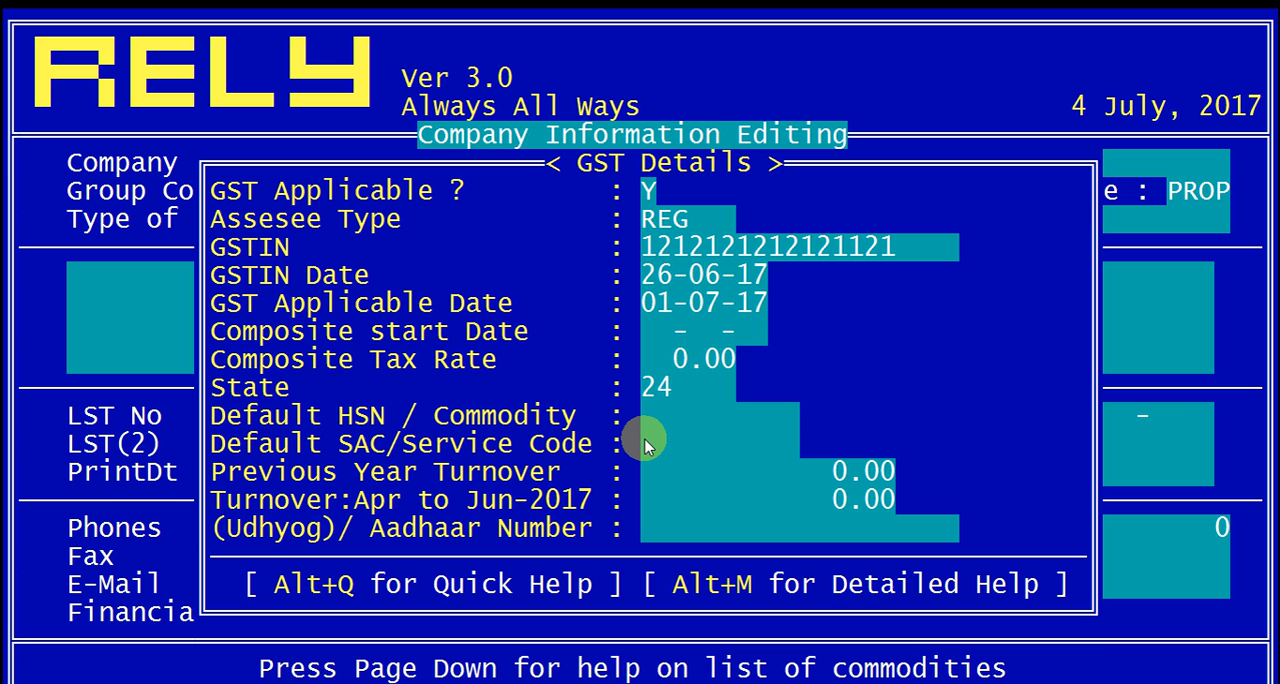
key("Page_Down")
key("Down")
key("Down")
key("Down")
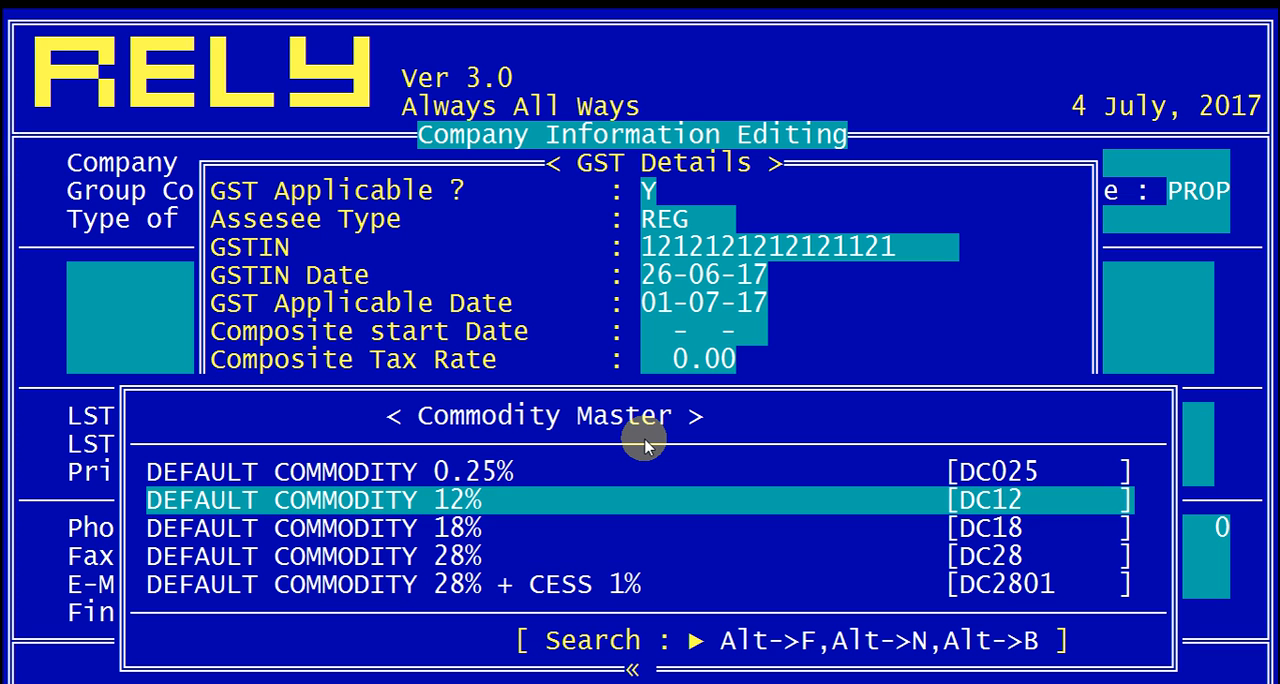
key("Down")
key("Down")
key("Down")
key("Down")
key("Down")
key("Down")
key("Down")
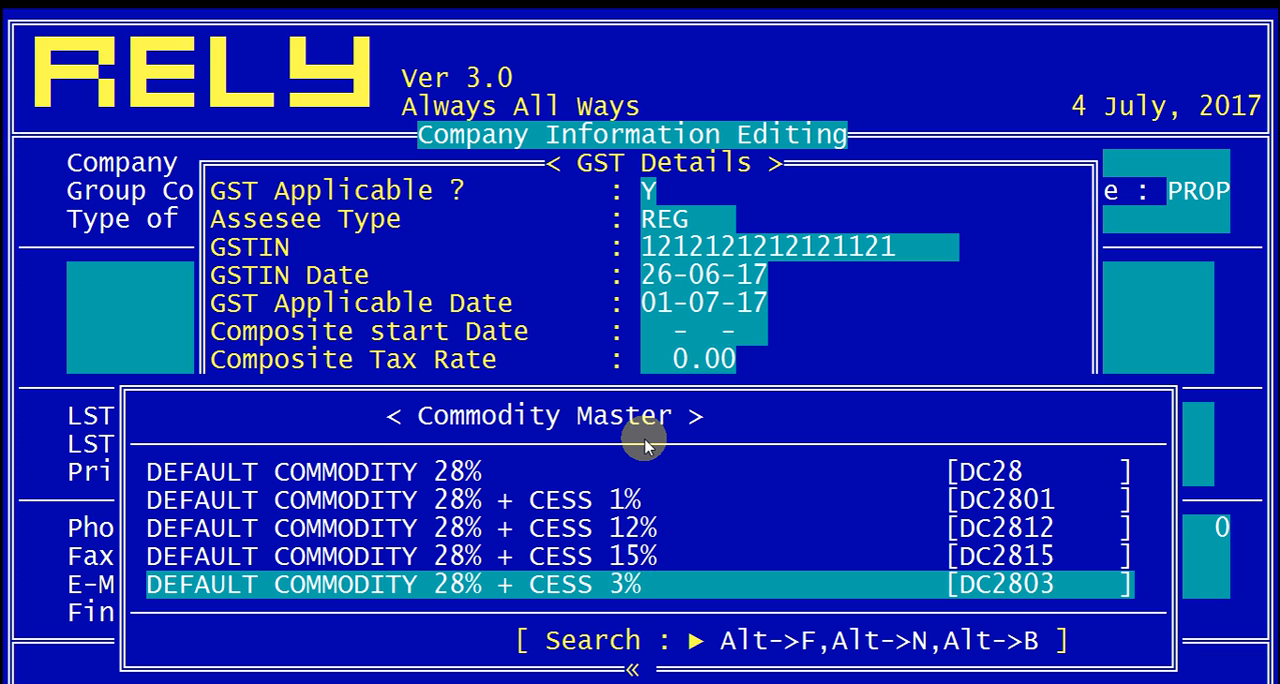
key("Down")
key("Up")
key("Up")
key("Return")
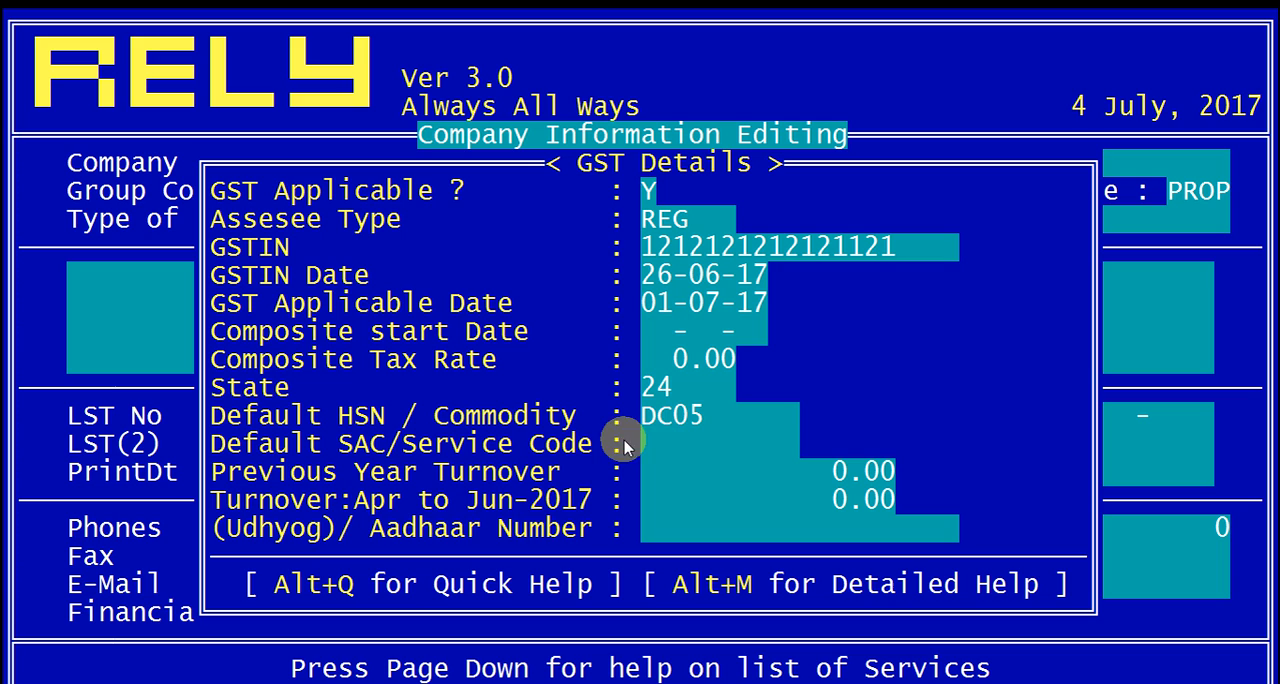
Step: Leave the service code, turnover, Aadhaar number and bank details unfilled, and finish editing the company without copying settings from another company
key("Return")
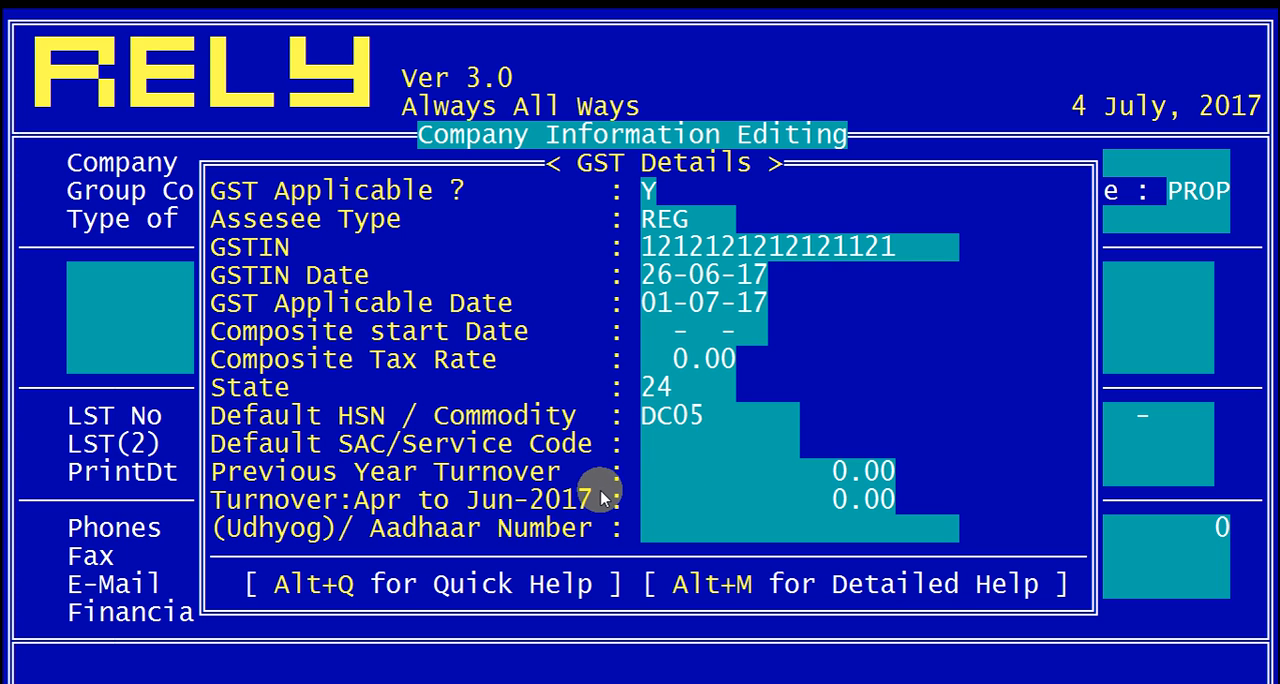
key("Return")
key("Return")
key("Return")
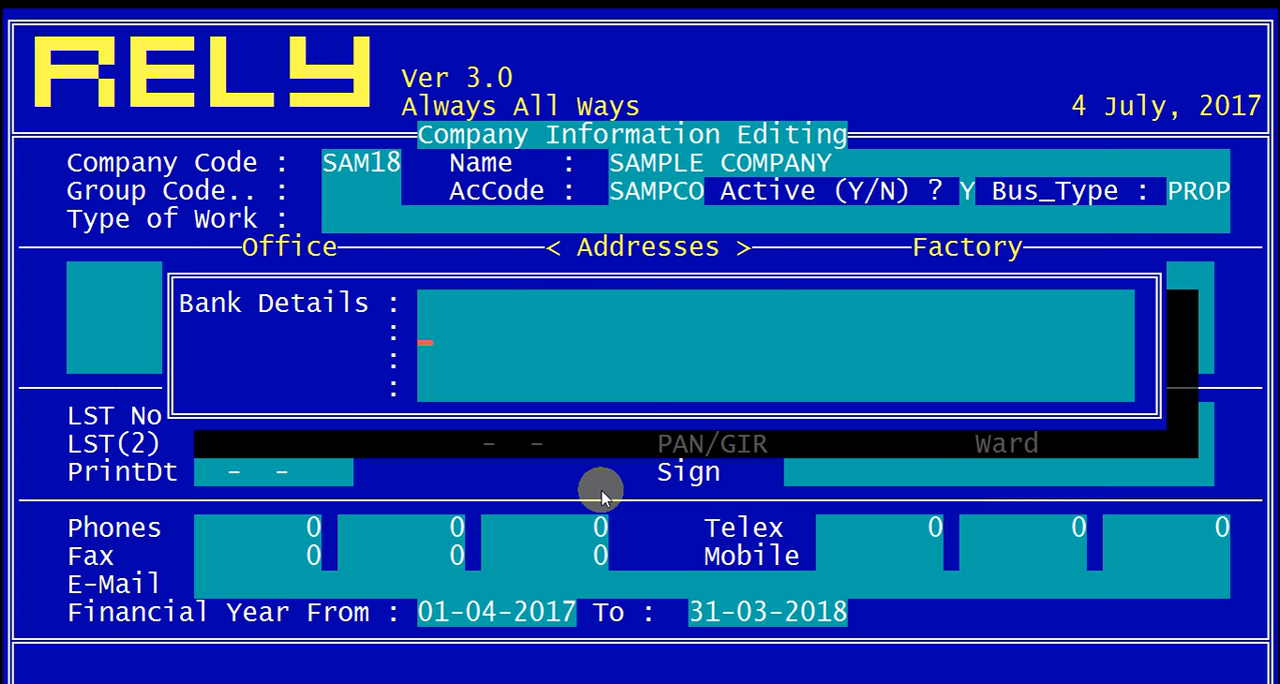
key("Return")
key("Return")
key("Return")
key("Return")
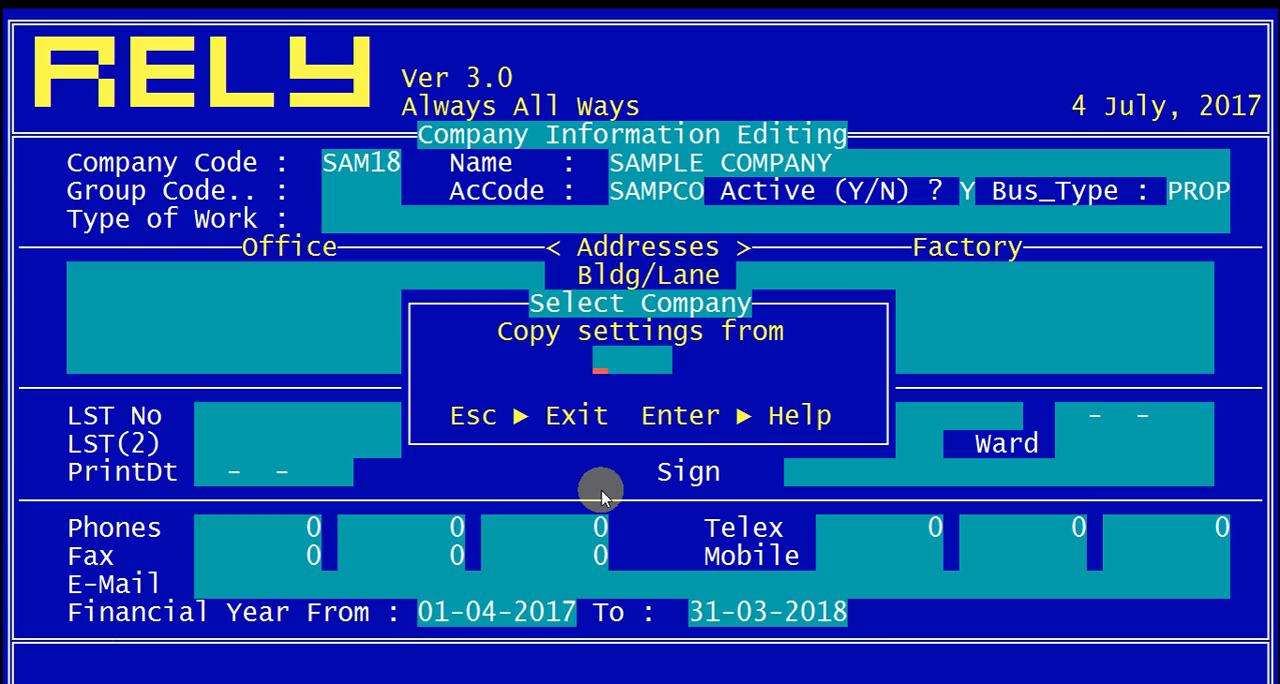
key("Return")
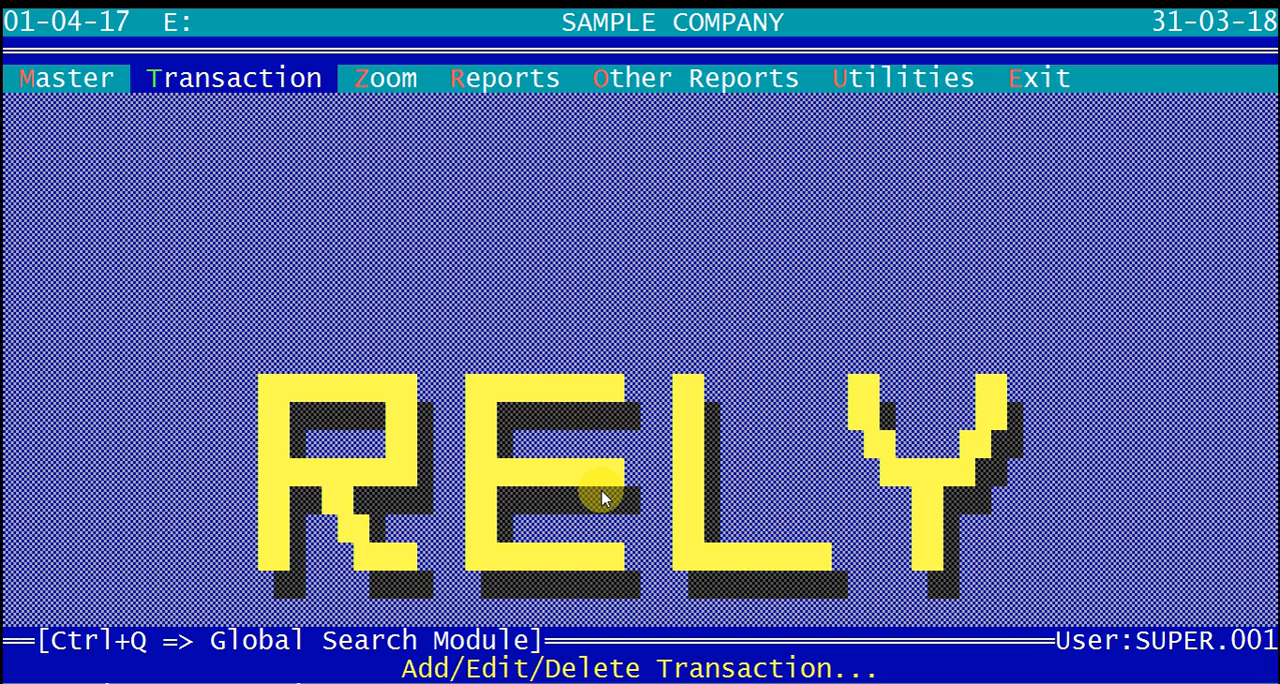
key("Right")
key("Right")
key("Left")
key("Left")
key("Left")
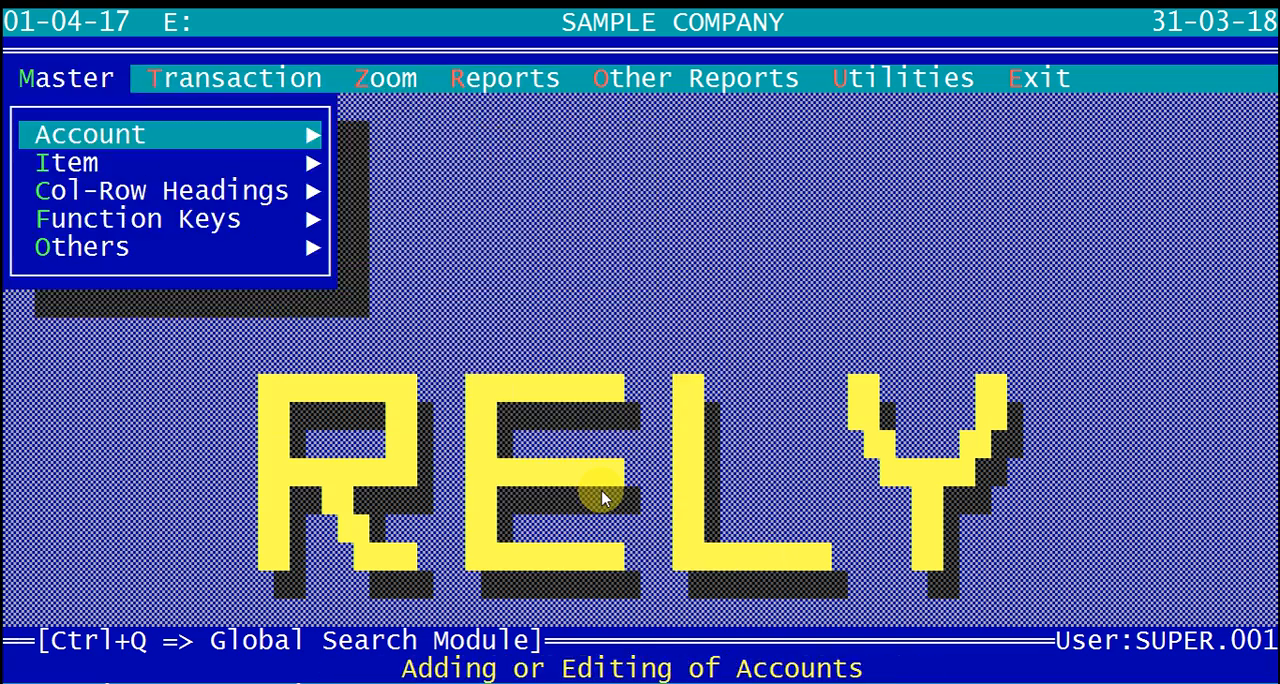
key("Right")
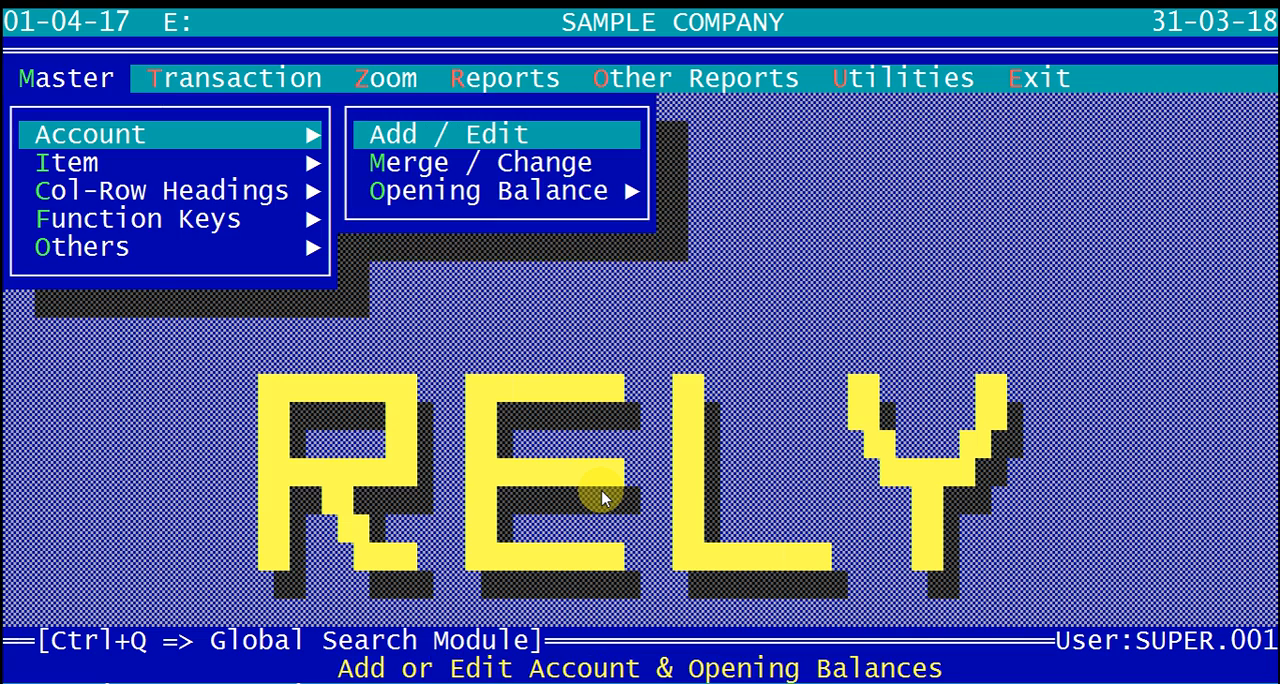
key("Left")
key("Right")
key("Right")
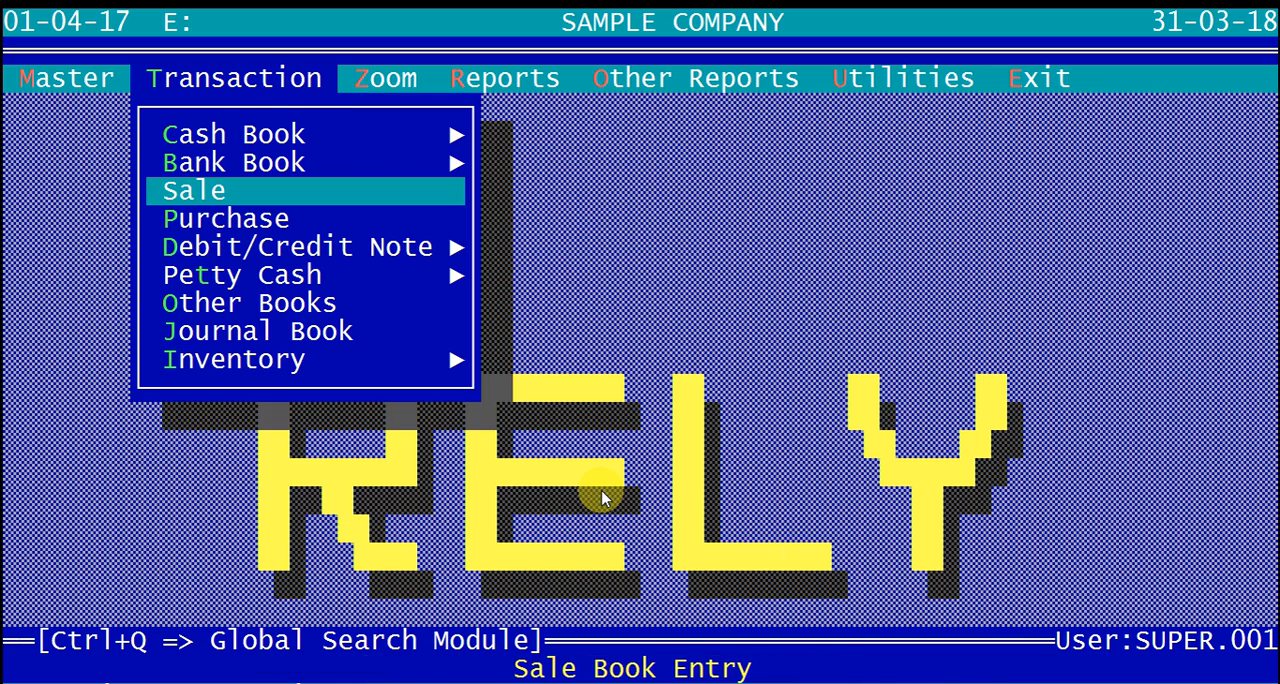
key("Return")
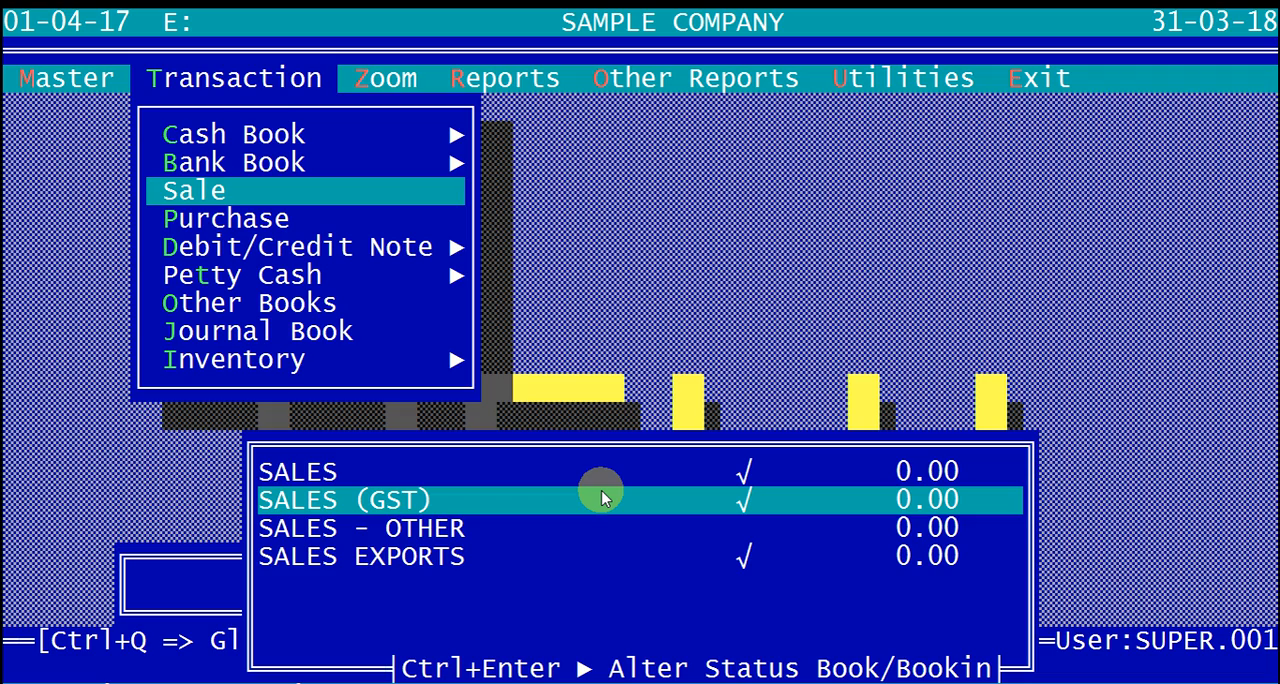
key("Escape")
key("Escape")
key("Left")
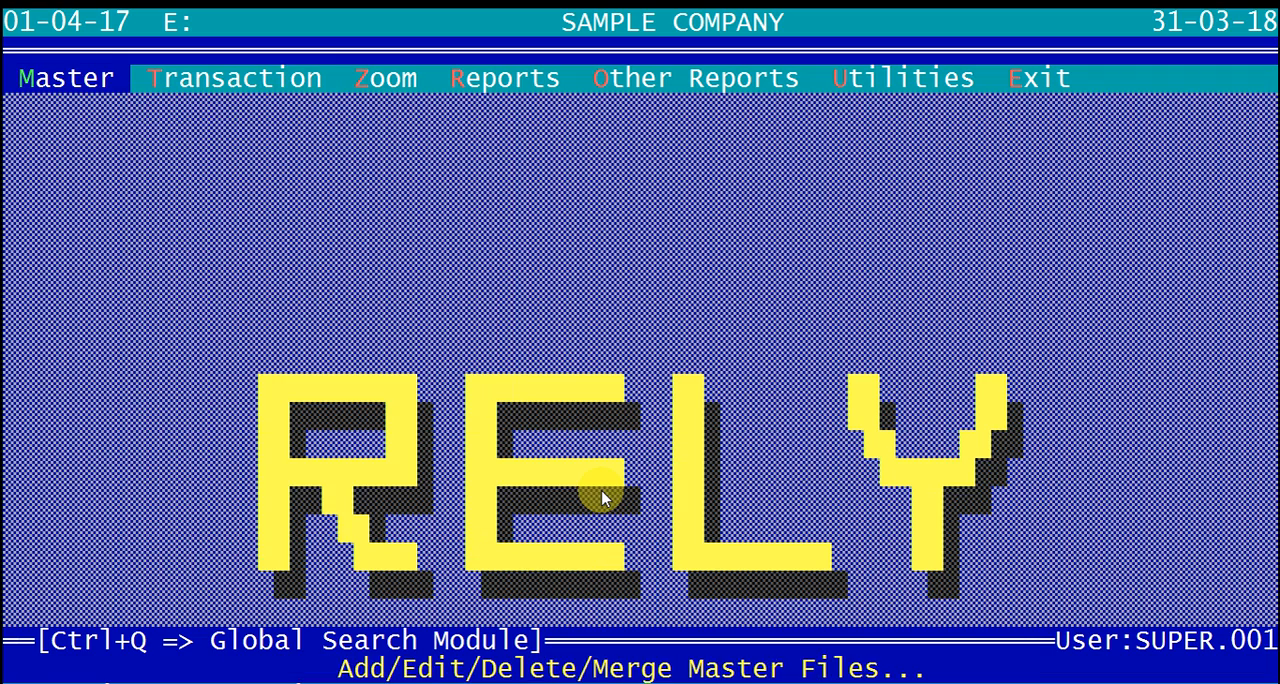
Step: Open the SALES (GST) account for editing in the account master and go to its GST information
key("Return")
key("Return")
key("Return")
type("SALE")
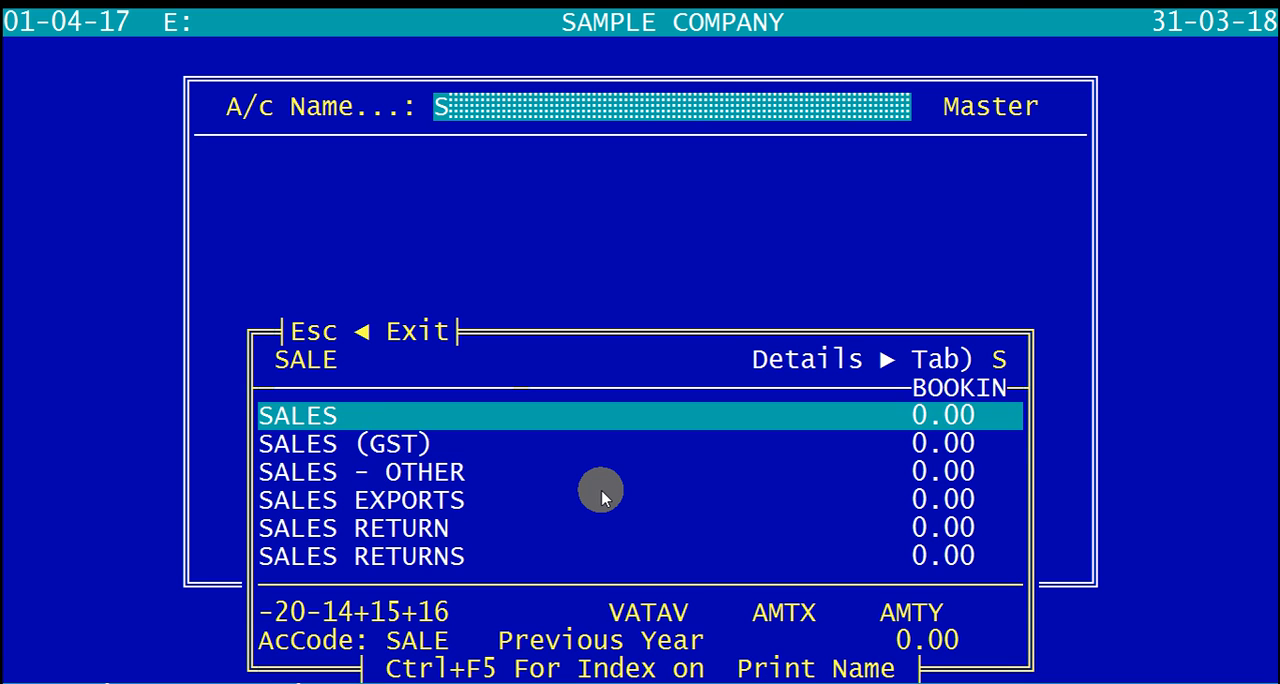
key("Down")
key("Return")
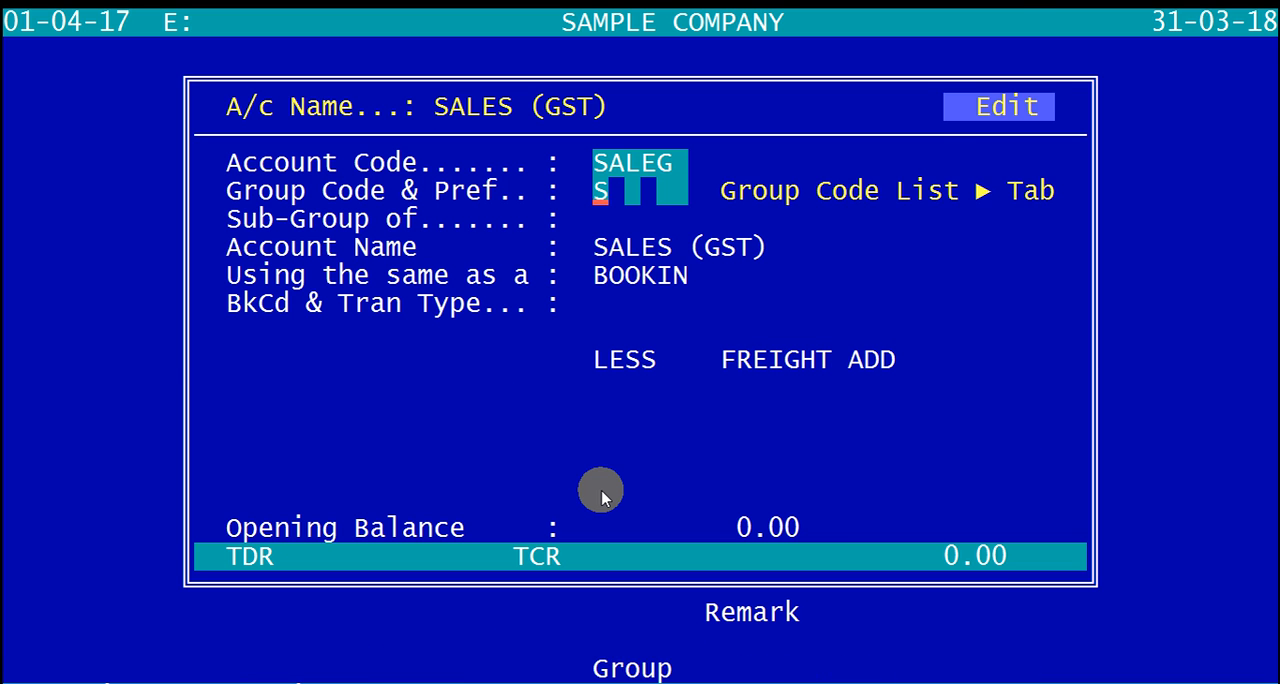
key("Return")
key("Return")
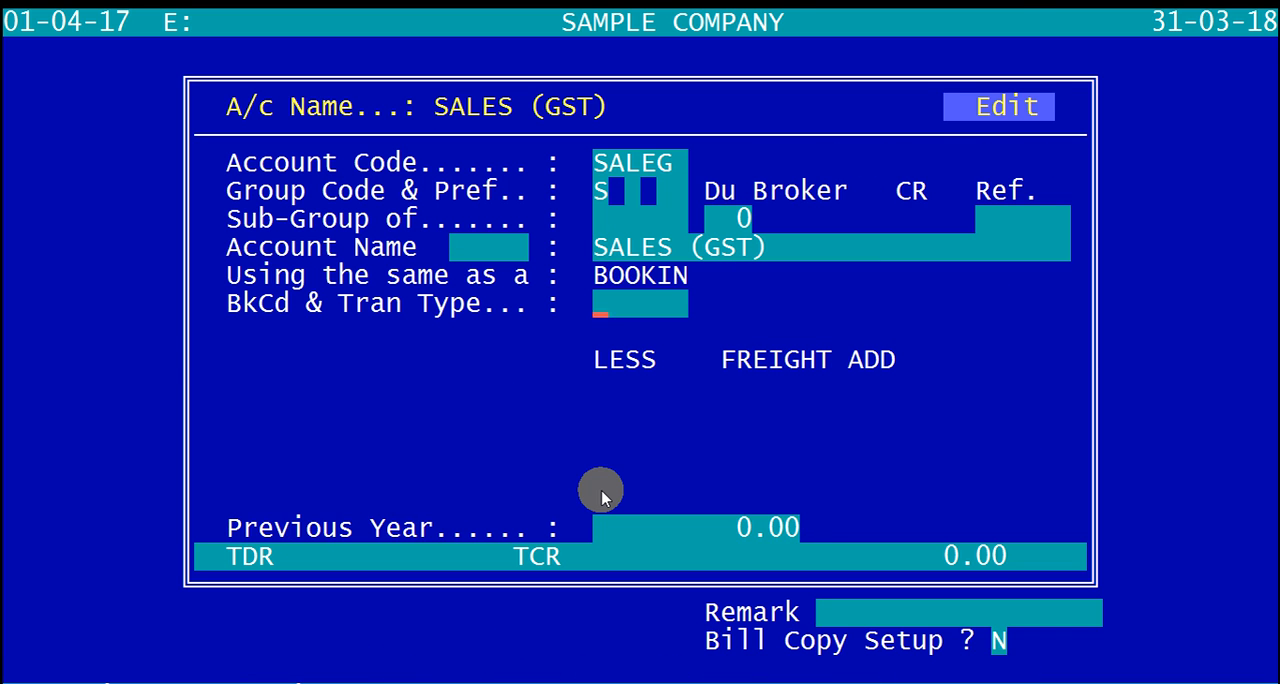
key("Return")
key("Return")
key("Return")
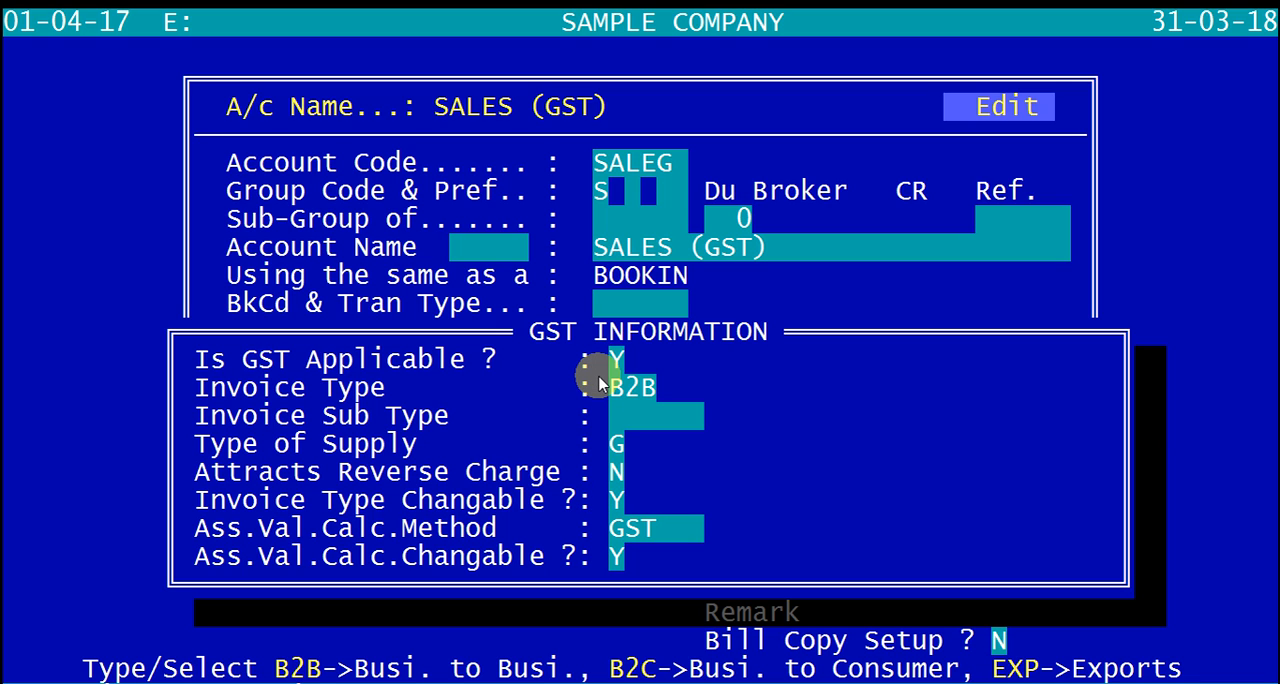
Step: Accept invoice type B2B, supply type G, reverse charge N and calculation method GST, and save the SALES (GST) account
key("Return")
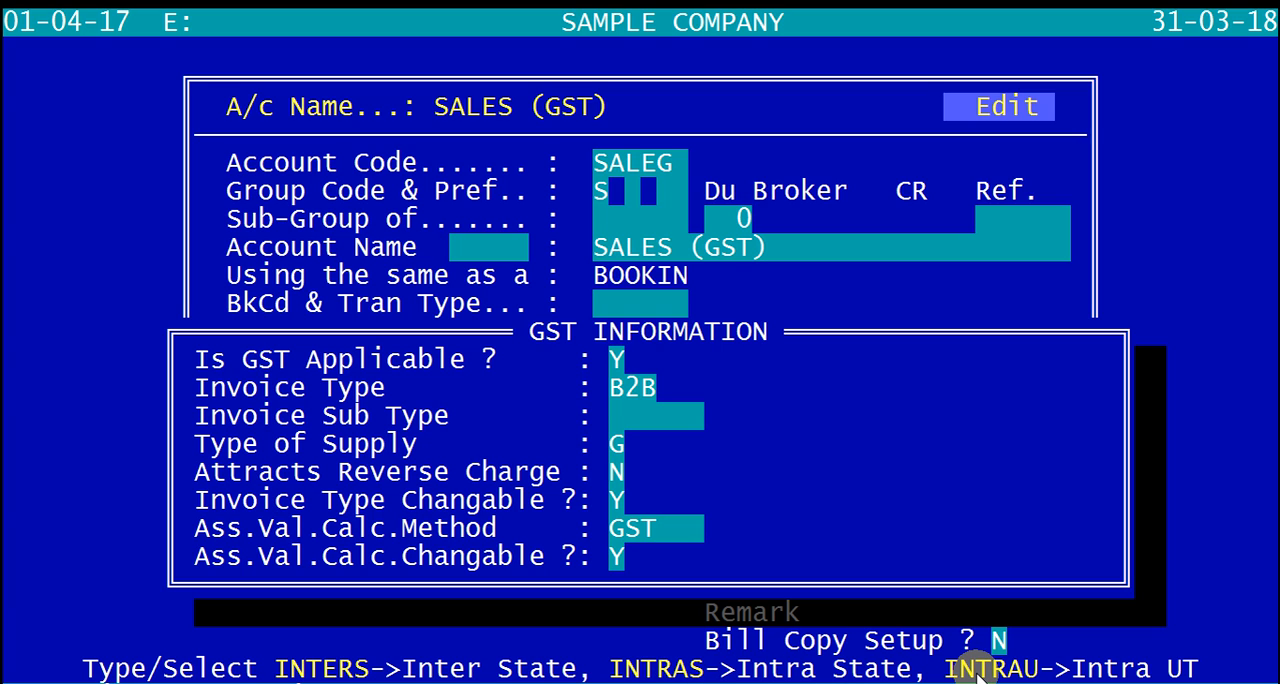
key("Return")
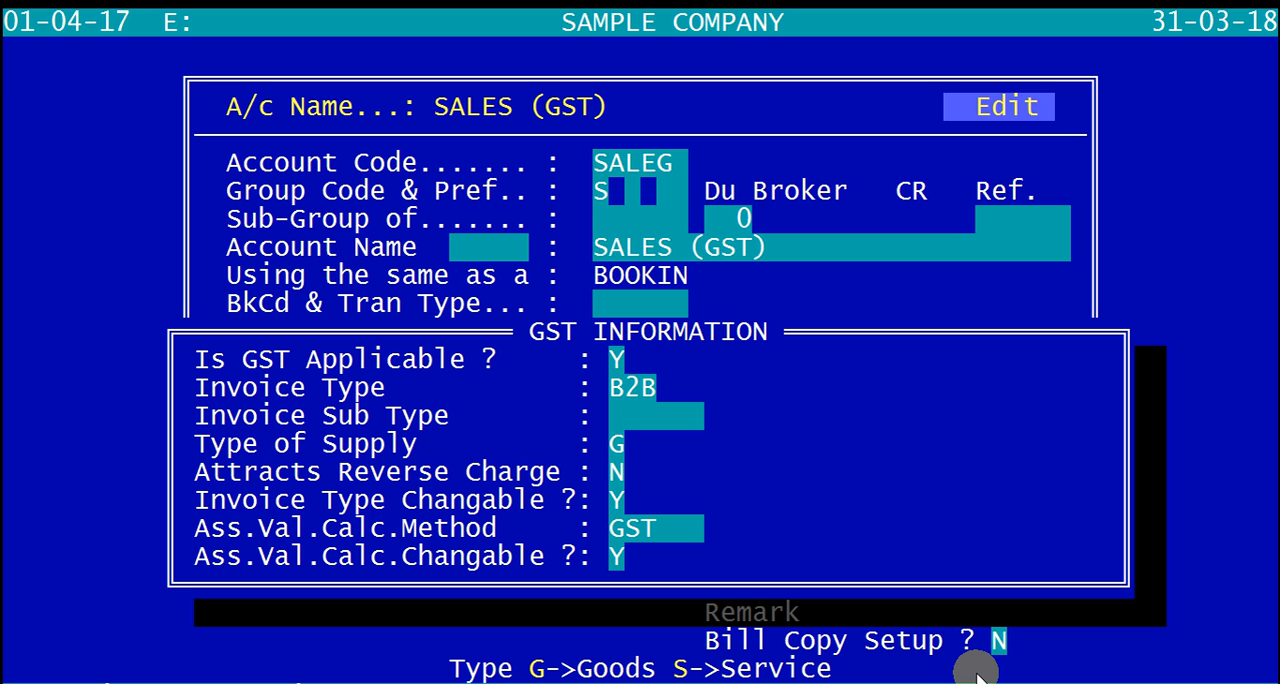
key("Return")
key("Return")
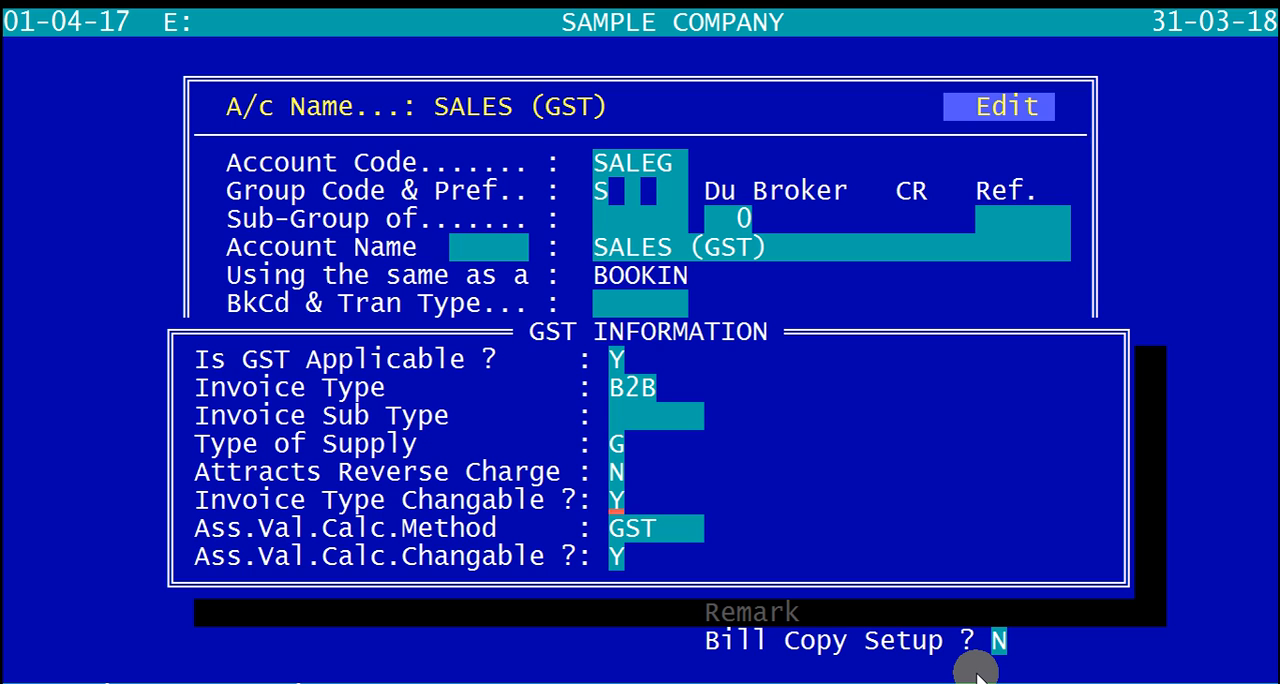
key("Return")
key("Return")
key("Return")
key("Page_Down")
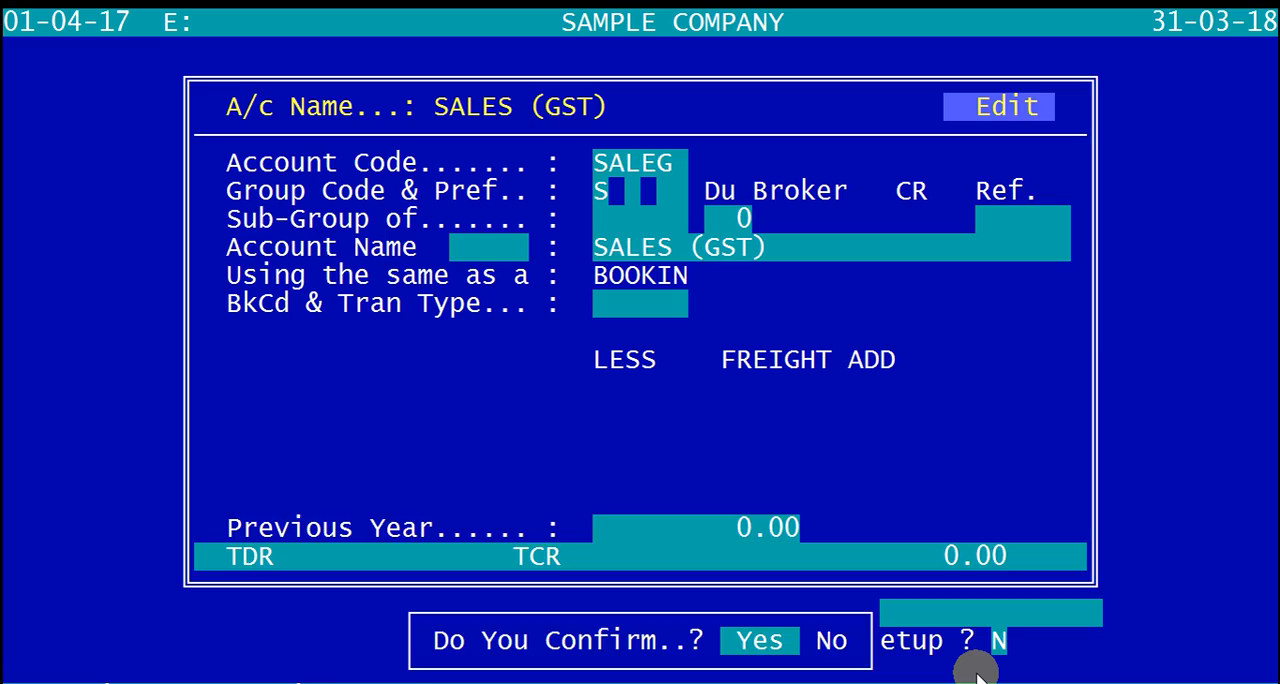
key("Return")
key("Return")
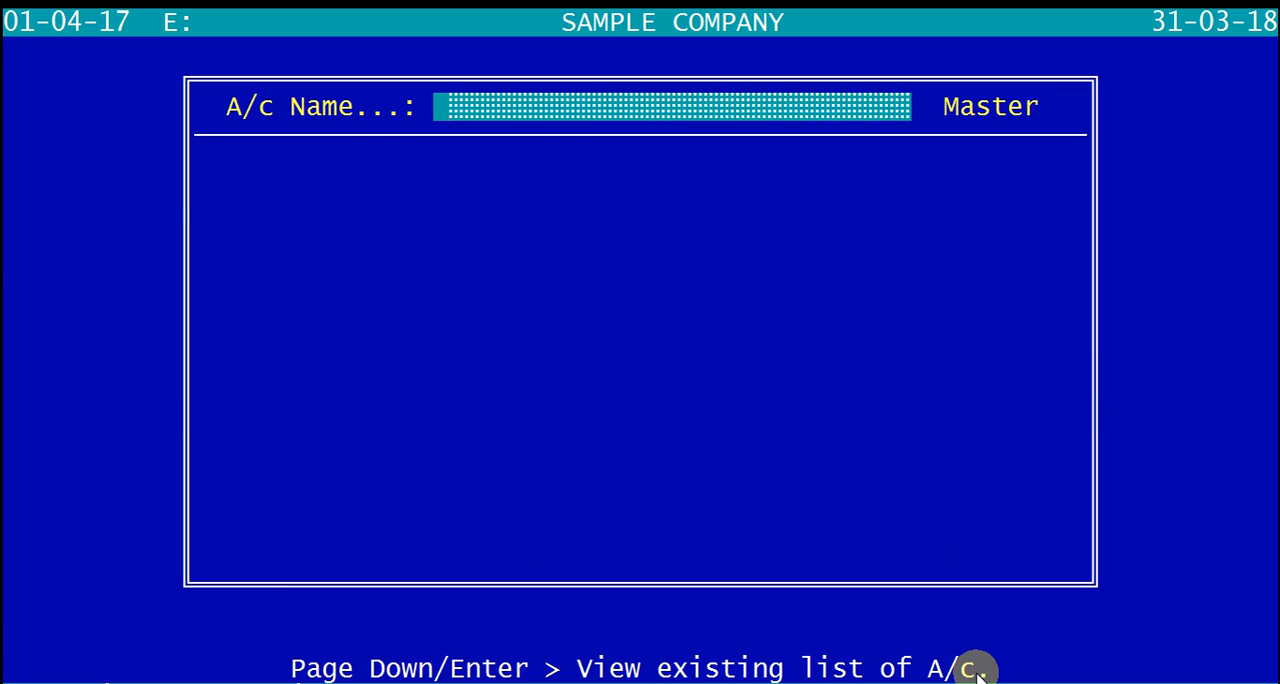
Step: Leave the account master and start a new sale entry in the SALES (GST) book
key("Escape")
key("Escape")
key("Escape")
key("Right")
key("Return")
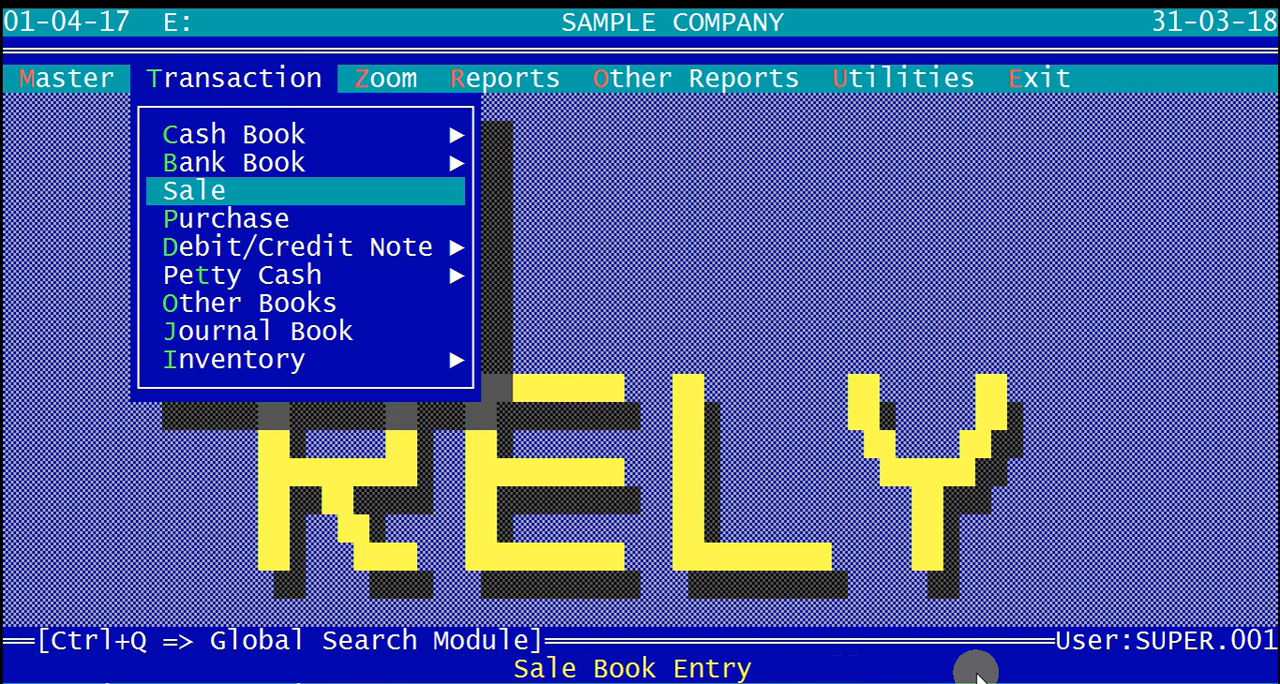
key("Return")
key("Down")
key("Return")
key("Return")
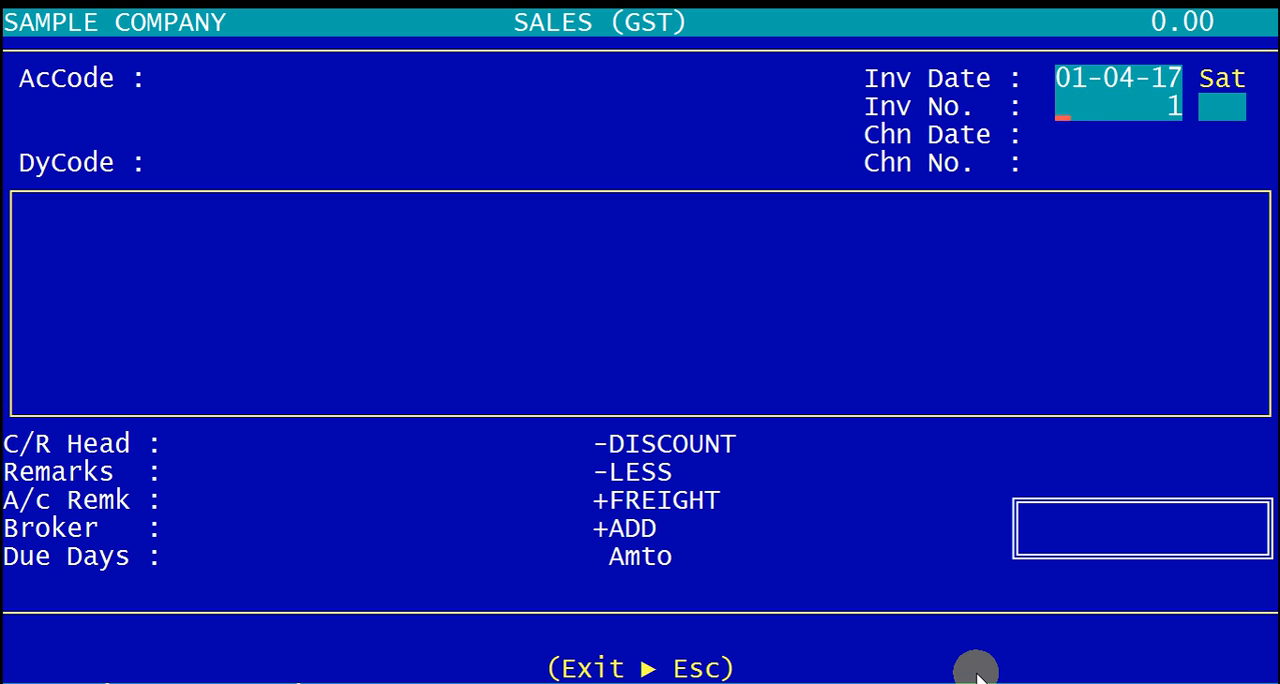
Step: Set the invoice date to 01-07-17 and accept invoice number 1
key("Up")
type("0107")
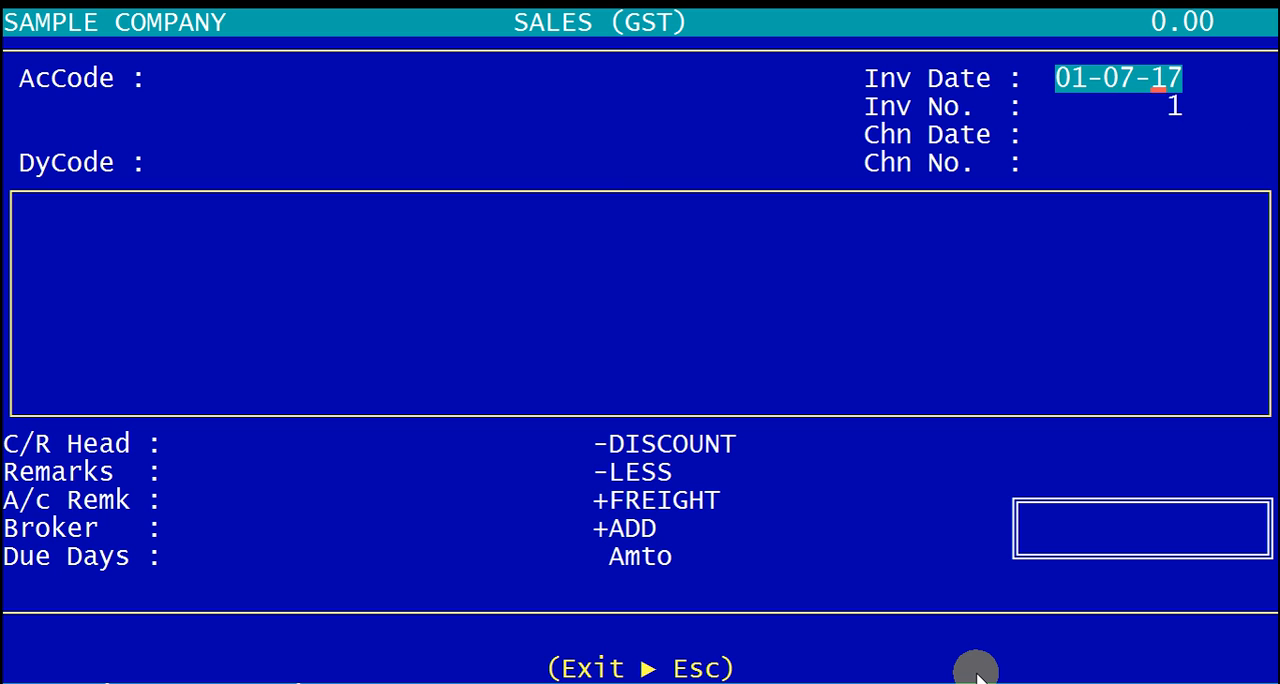
key("Return")
key("Return")
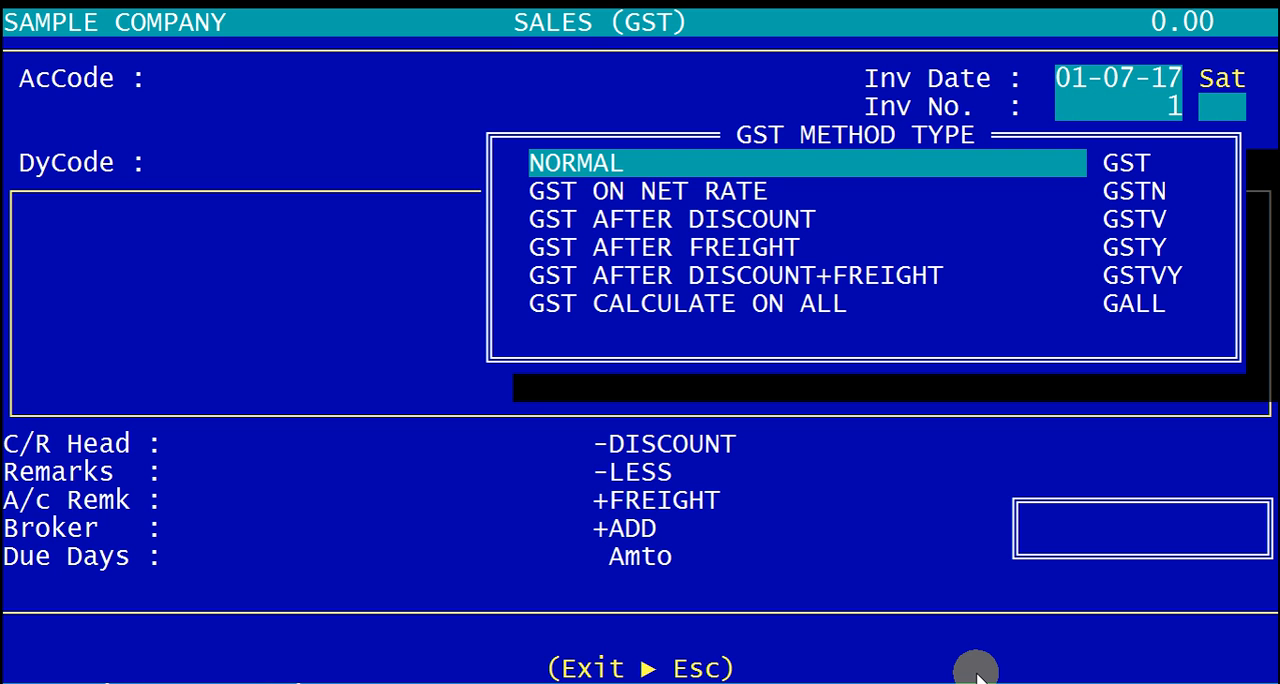
Step: Choose NORMAL as the invoice's GST method type and leave the challan date and number unfilled
key("Down")
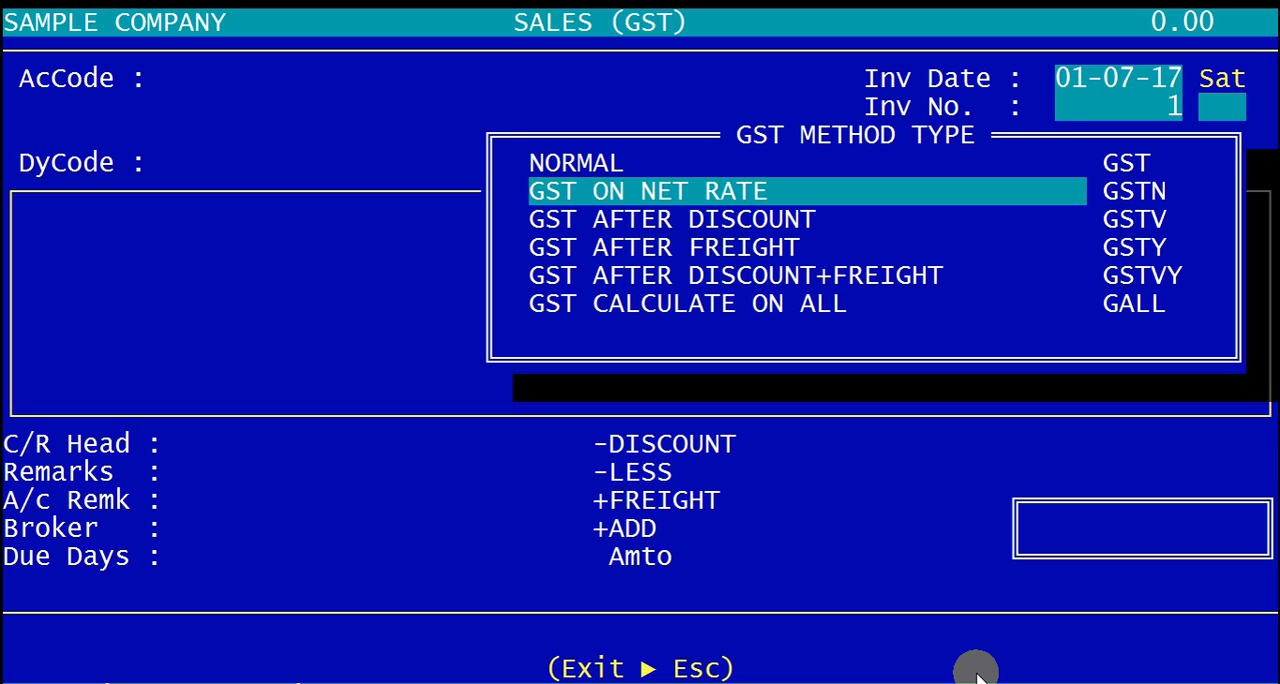
key("Up")
key("Down")
key("Up")
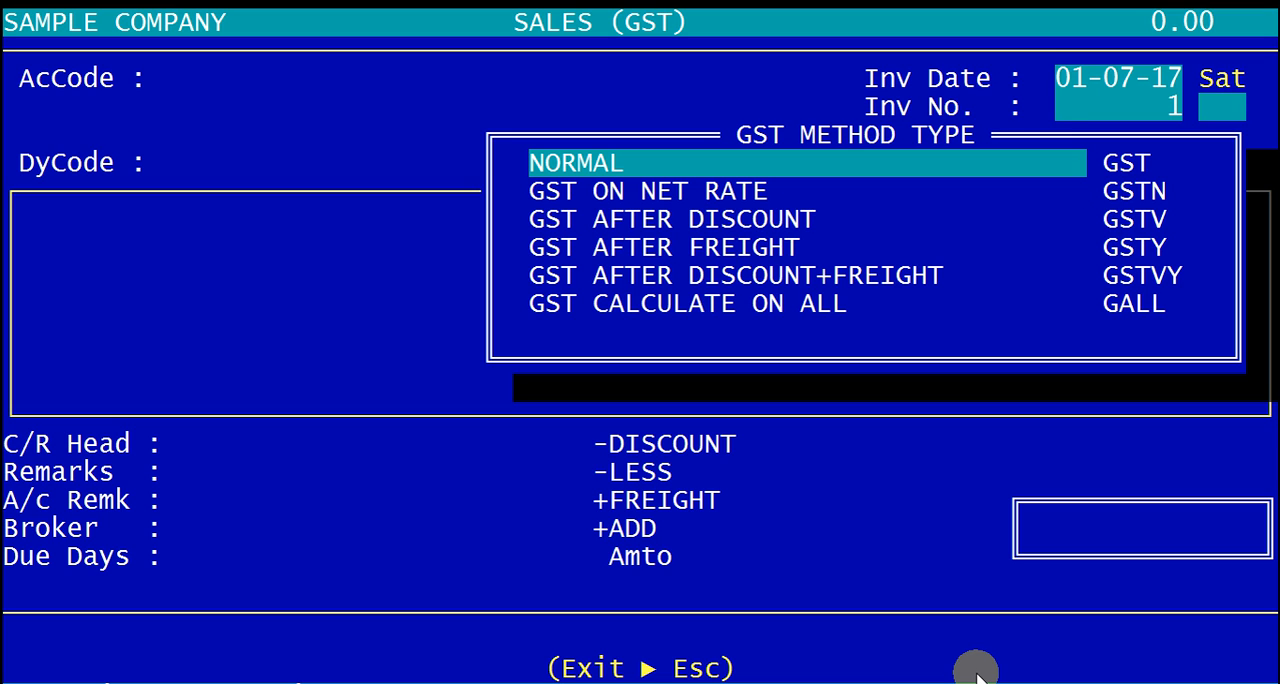
key("Return")
key("Return")
key("Return")
key("Return")
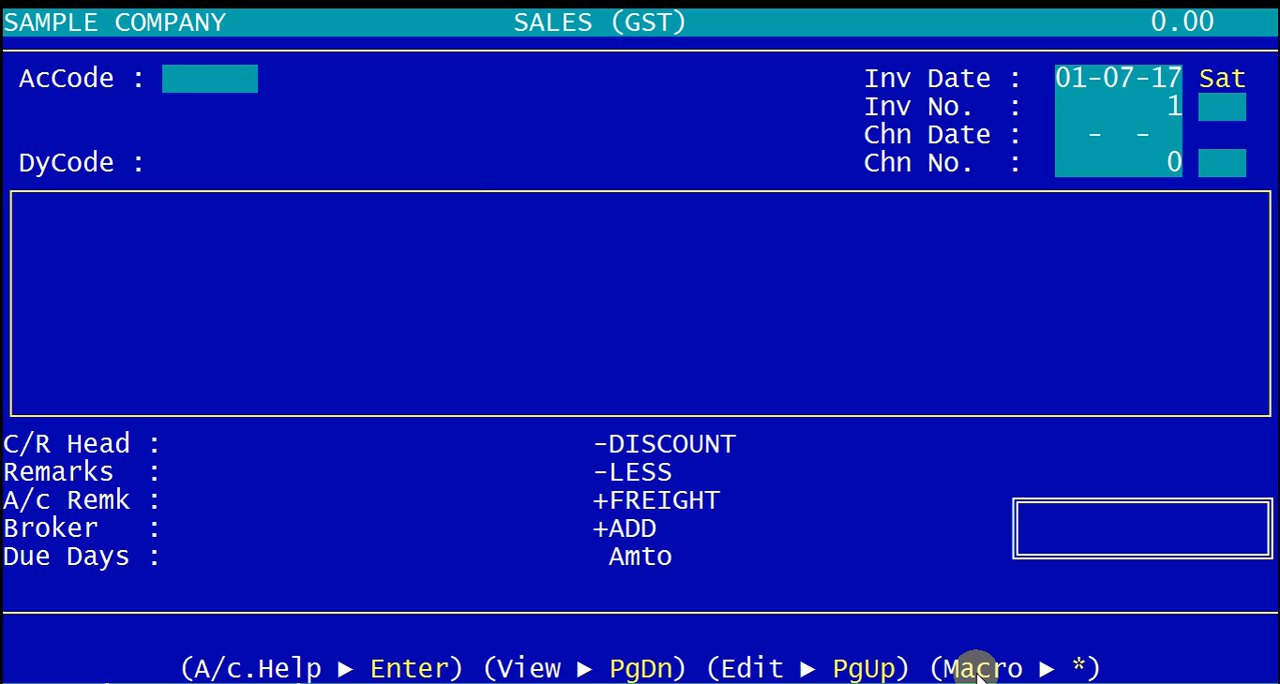
Step: Look up SAMPLE in the account list for the invoice's account code and start a new account
type("SAMP")
key("Return")
type("LE")
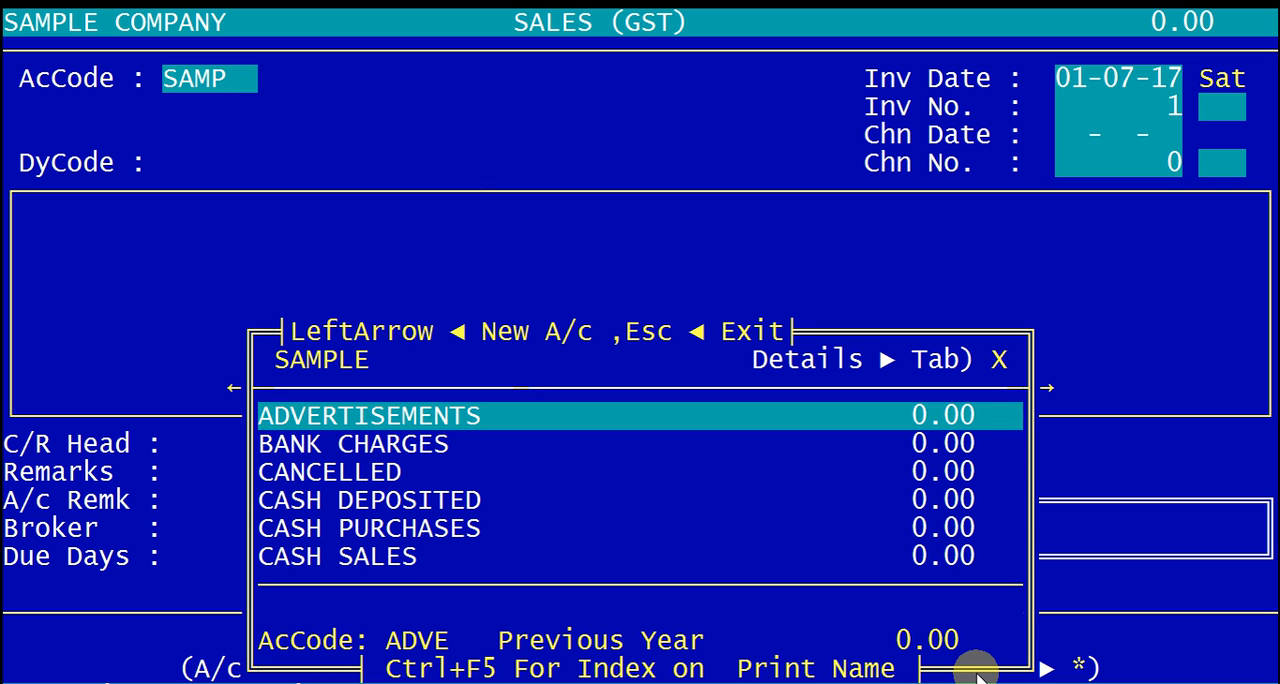
key("Left")
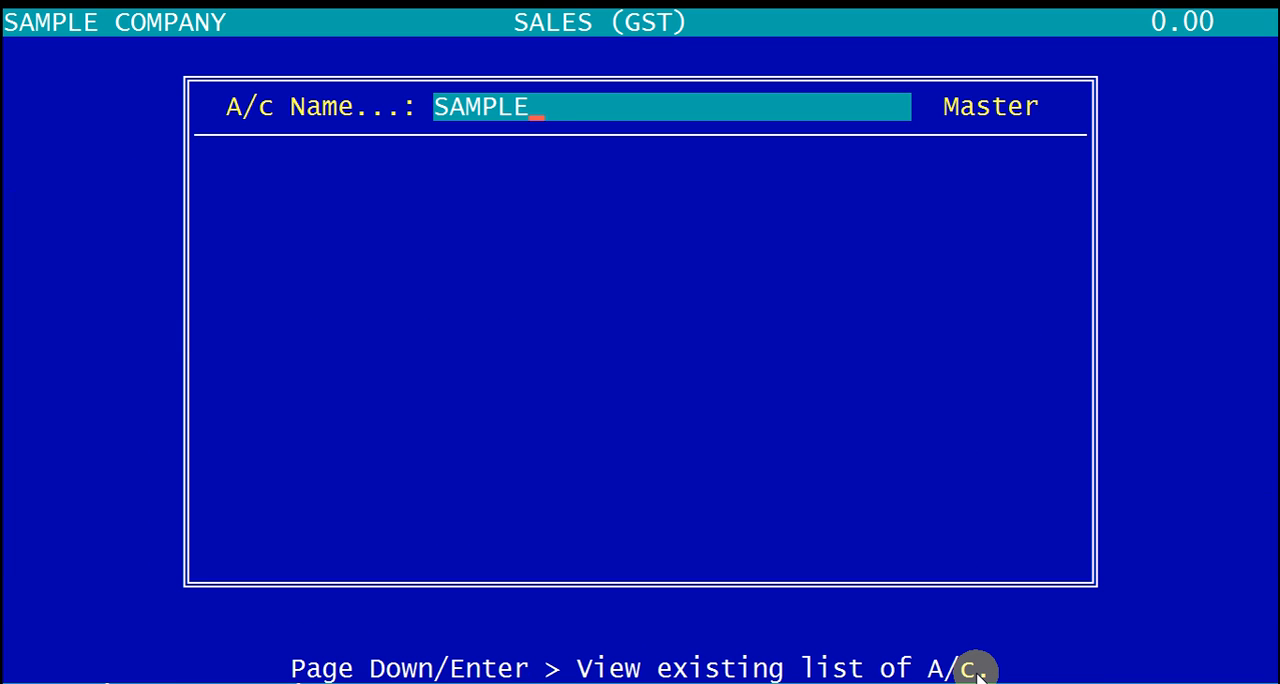
Step: Name the new account SAMPLE PARTY and accept the account code SAMPPA
type("PARTY")
key("Return")
Step: Accept group code K, leave the party's address and contact details blank, and go to its GST information
key("Return")
key("Return")
key("Return")
key("Return")
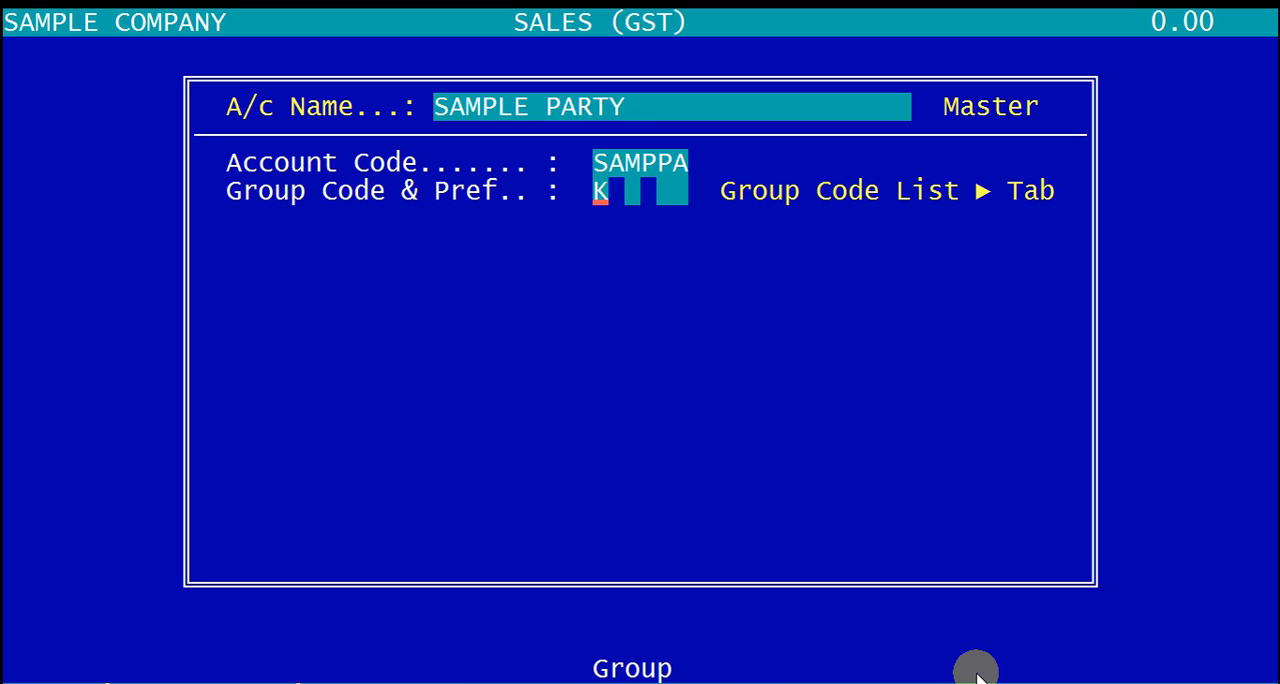
key("Return")
key("Return")
key("Return")
key("Return")
key("Return")
key("Return")
key("Return")
key("Return")
key("Return")
key("Return")
key("Return")
key("Return")
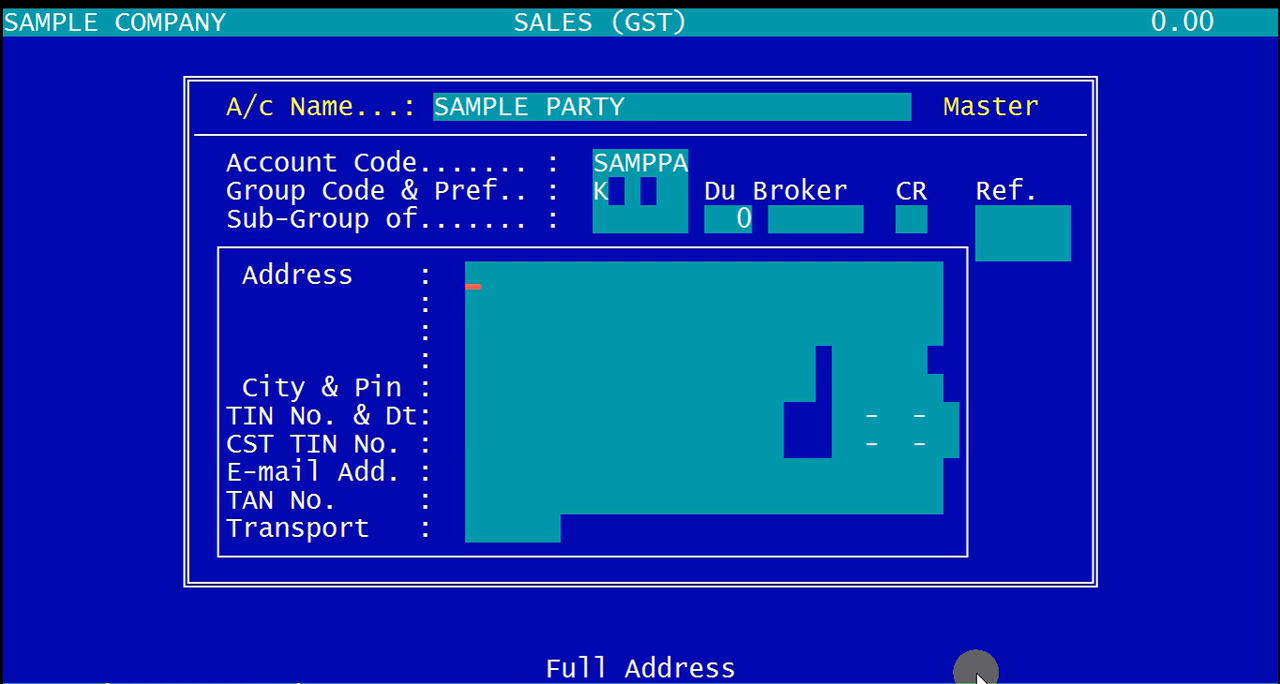
key("Return")
key("Return")
key("Return")
key("Return")
key("Return")
key("Return")
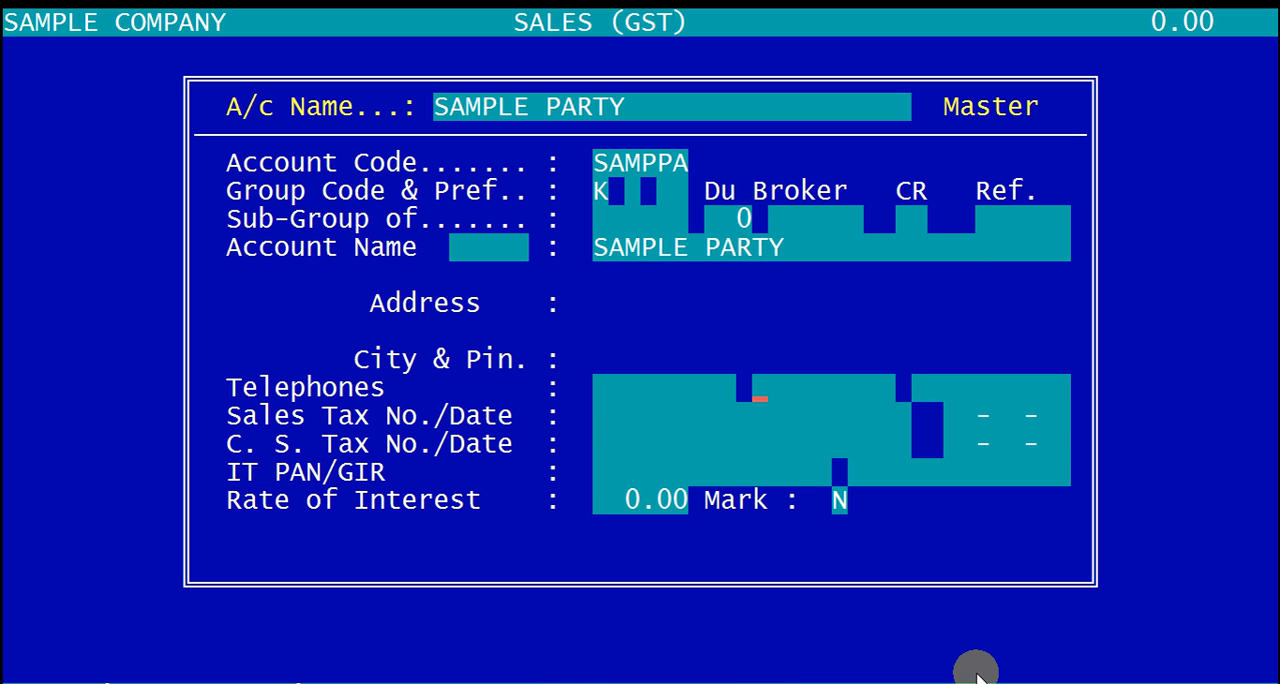
key("Return")
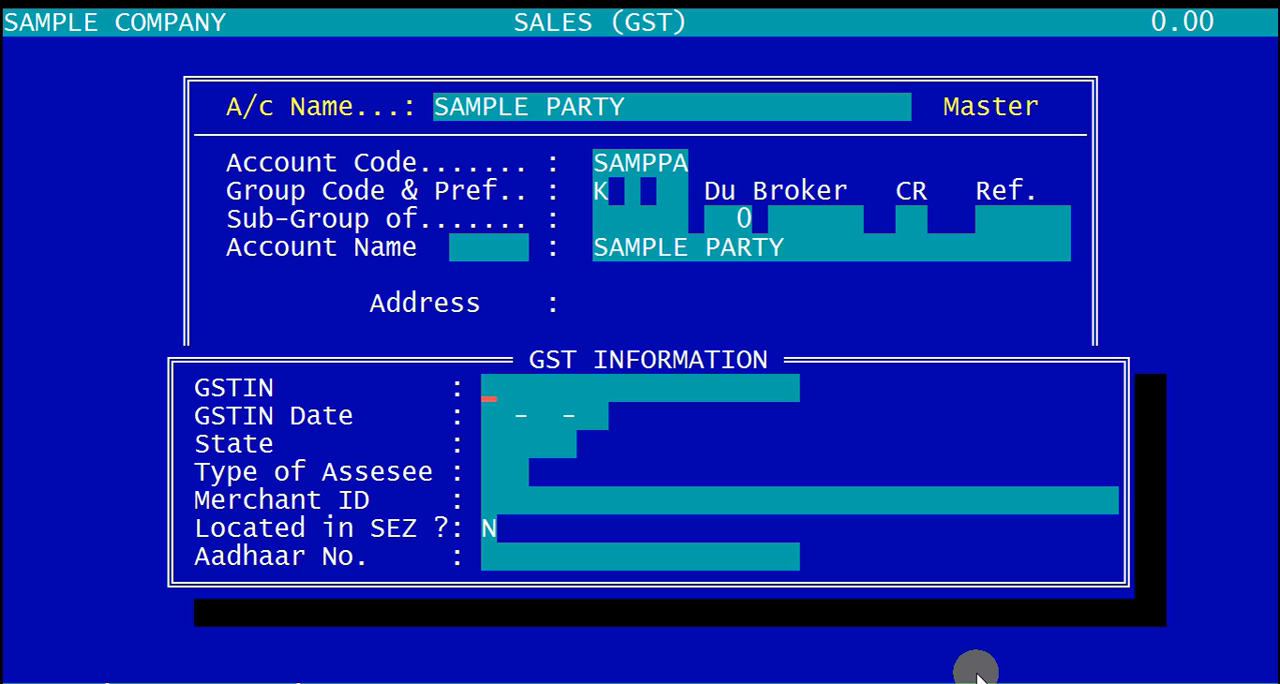
Step: Enter the party's GSTIN and set its GSTIN date to 28-06-17
type("121212121")
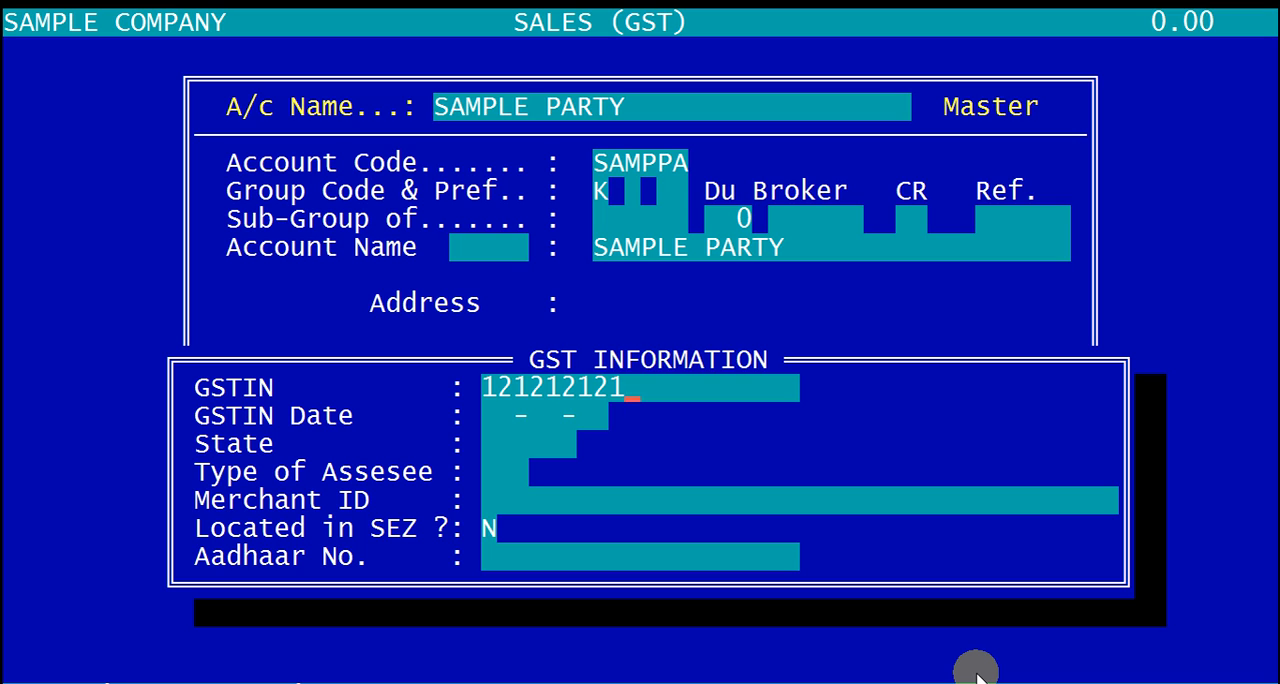
type("212112")
key("Return")
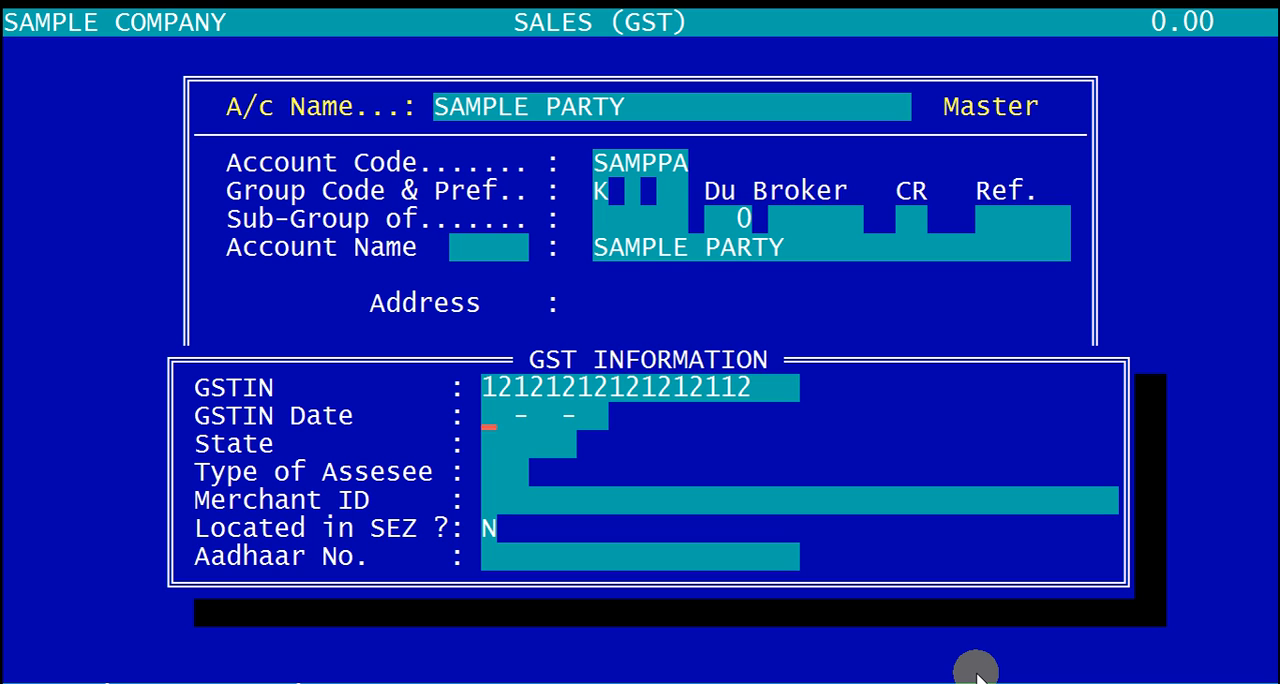
type("28-06-17")
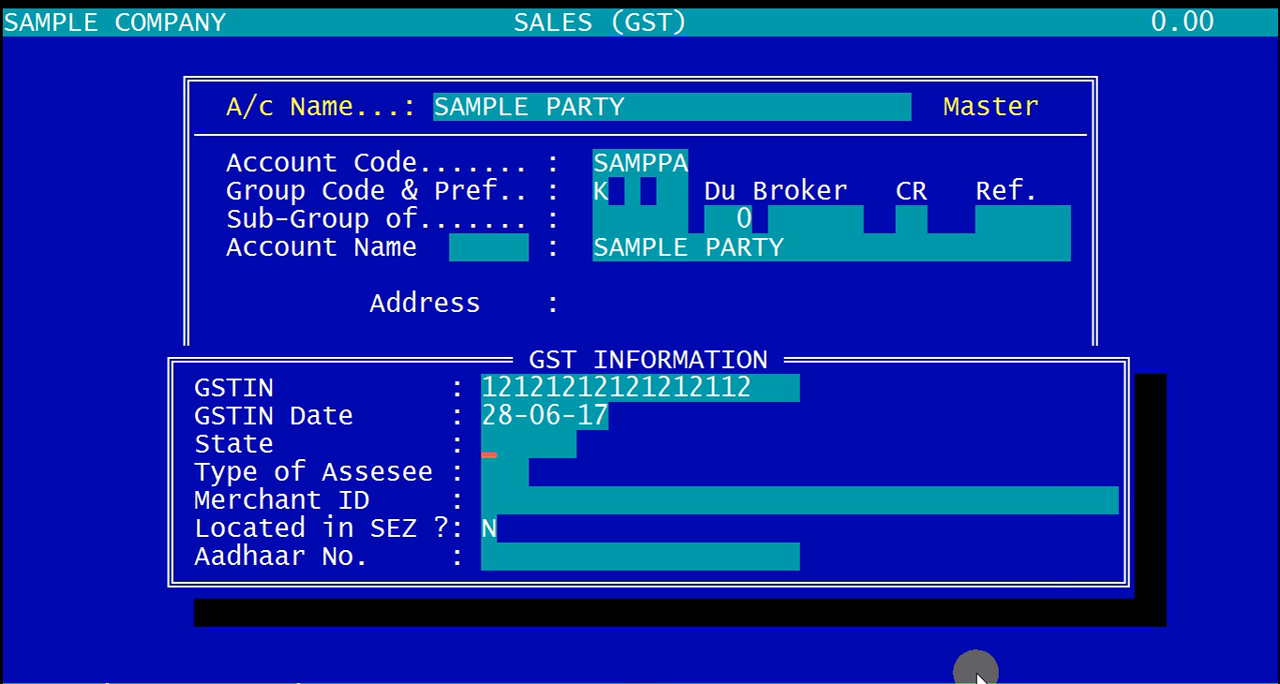
Step: Choose GUJARAT (24) as the party's state and REG as its type of assessee
key("Return")
type("GU")
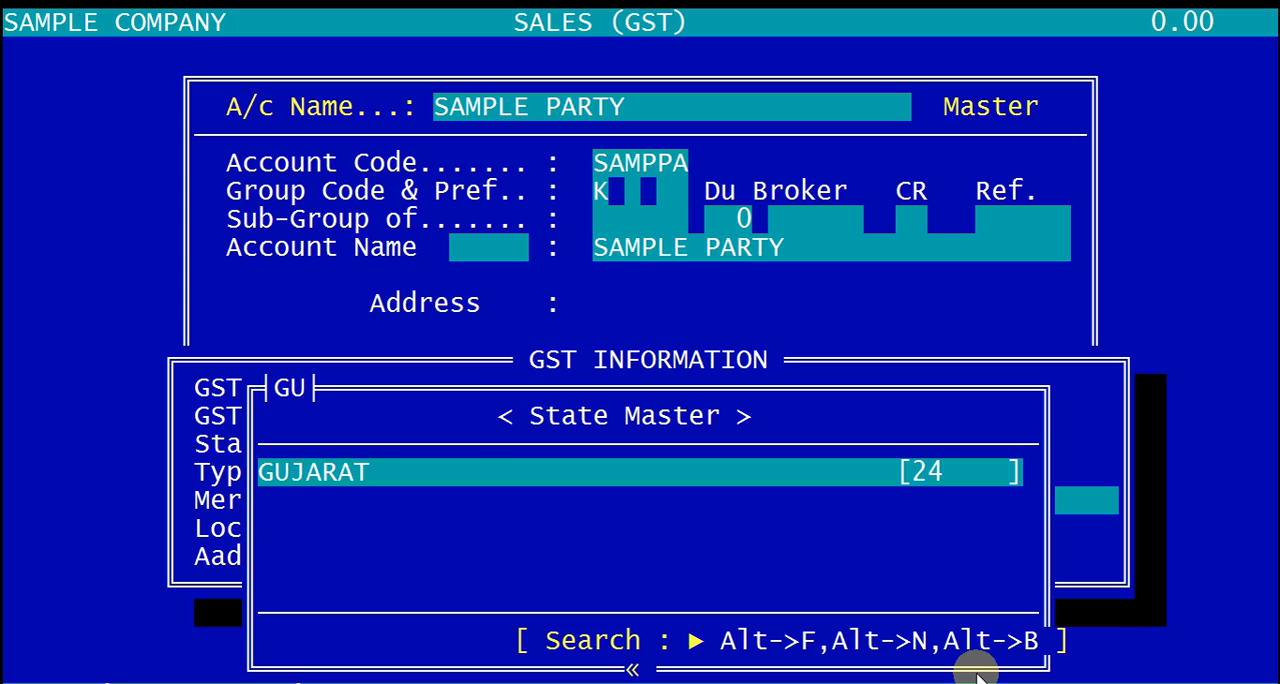
key("Return")
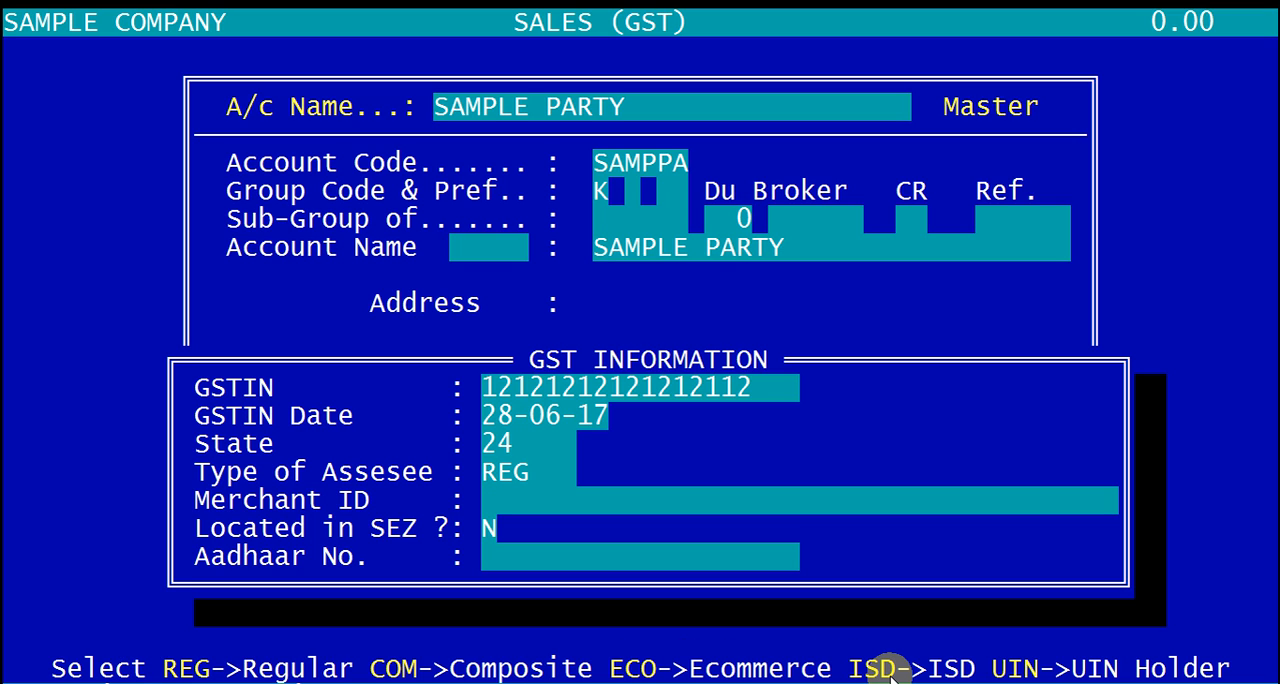
key("Return")
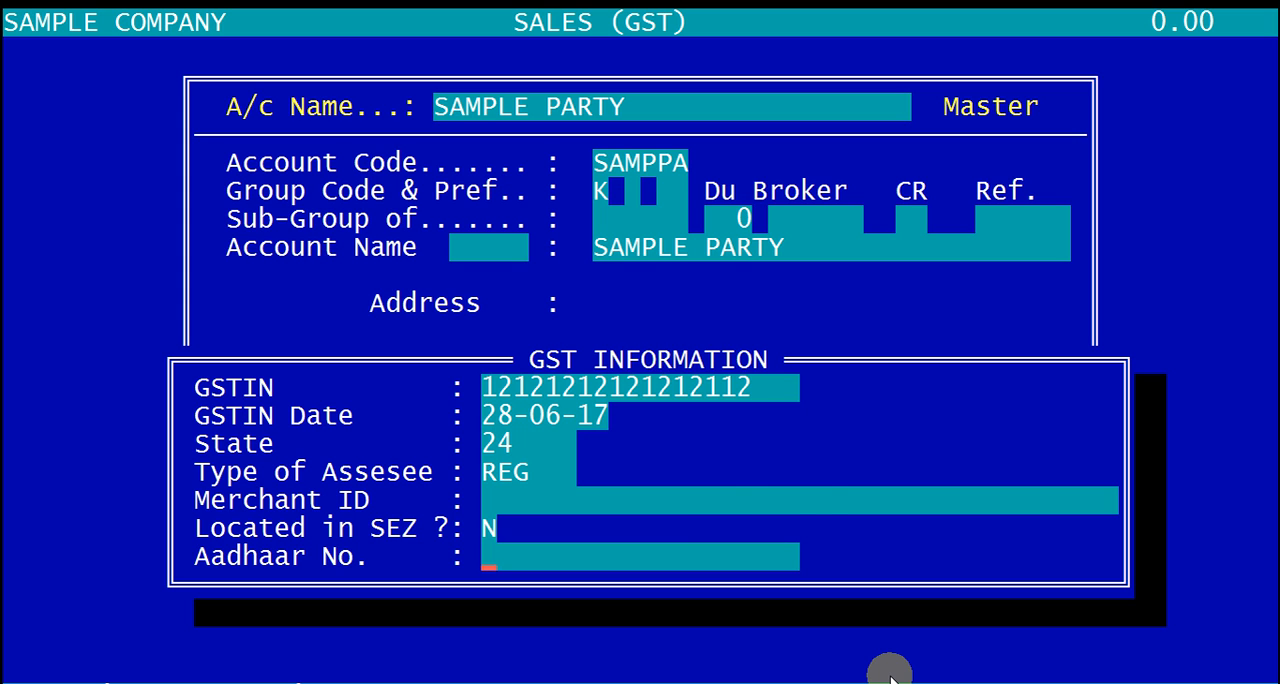
Step: Keep the SEZ option at N, leave the Aadhaar number blank, and save the party account without updating other companies
key("Return")
key("Return")
key("Return")
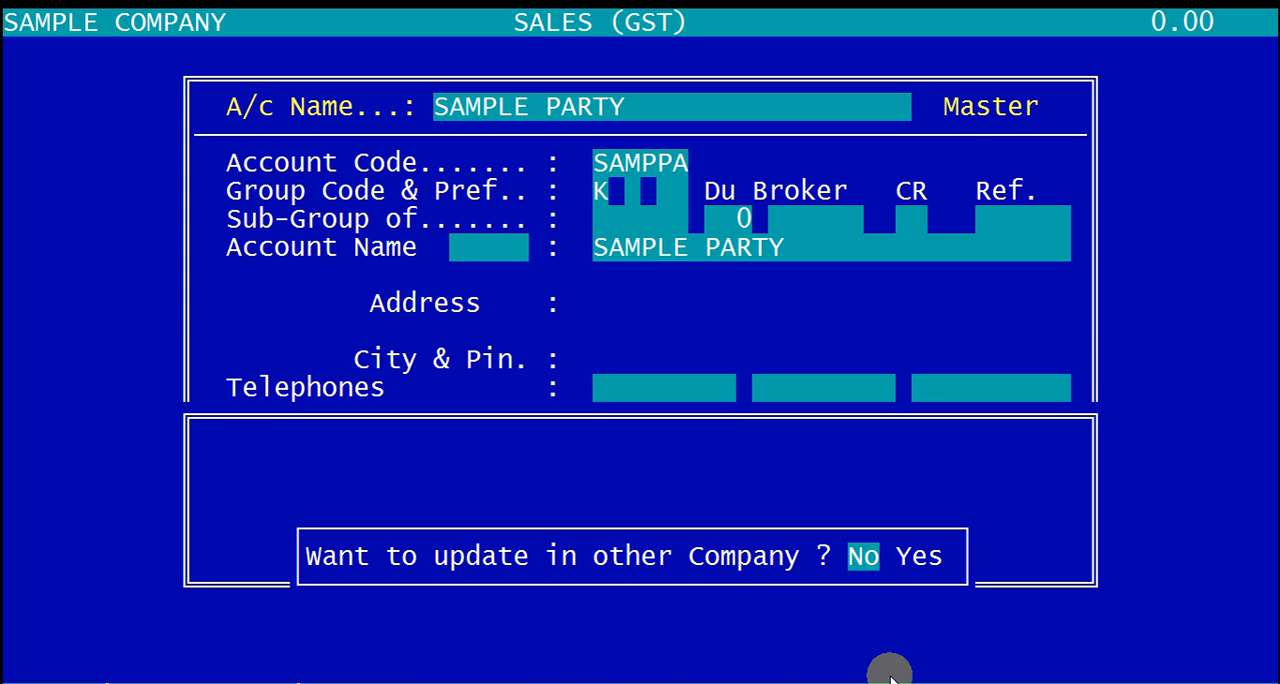
key("Return")
key("Return")
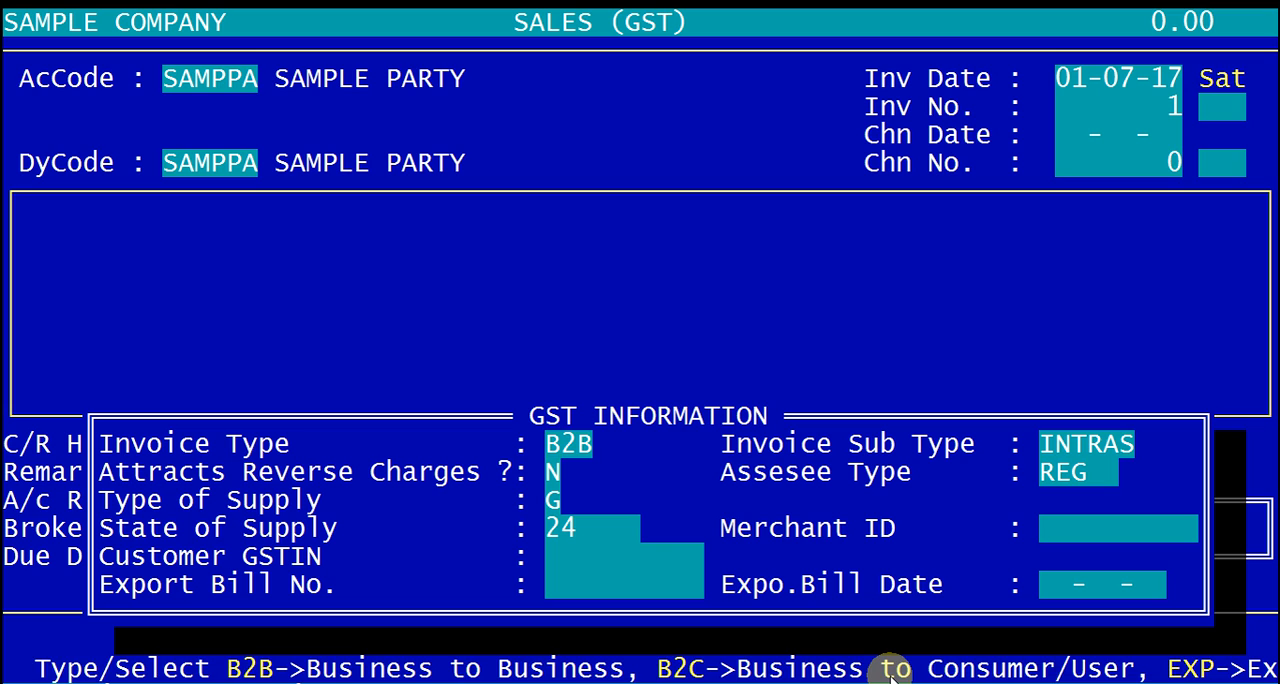
Step: Accept the invoice's GST information as B2B, INTRAS, no reverse charges, supply type G, state 24 and assessee type REG
key("Return")
key("Return")
key("Return")
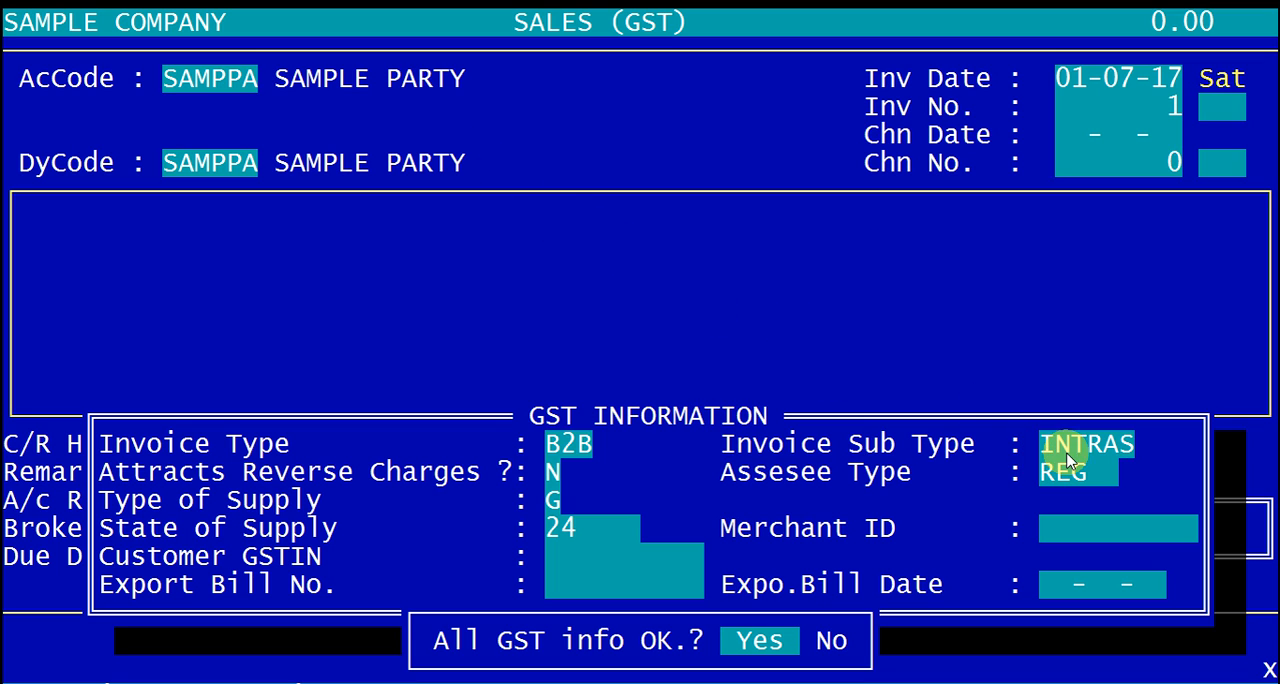
key("Return")
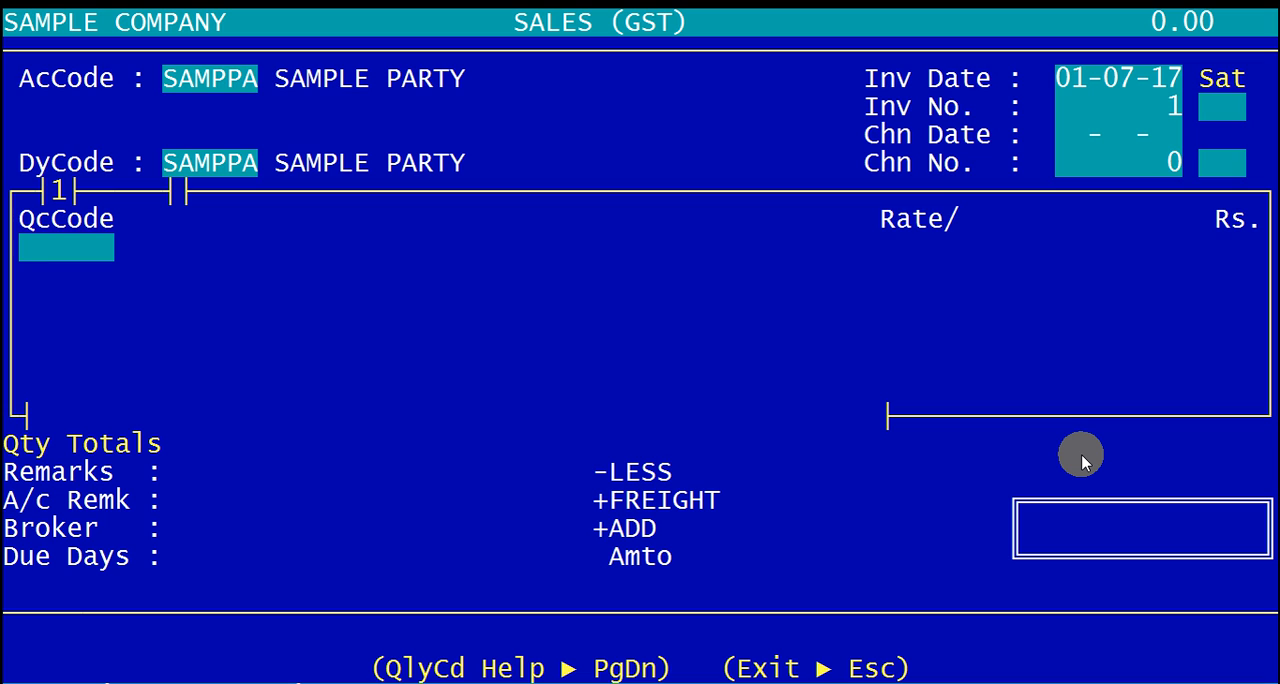
Step: Look up SAMP in the item list for the invoice's first line and start a new item
type("SAM")
key("Return")
type("P")
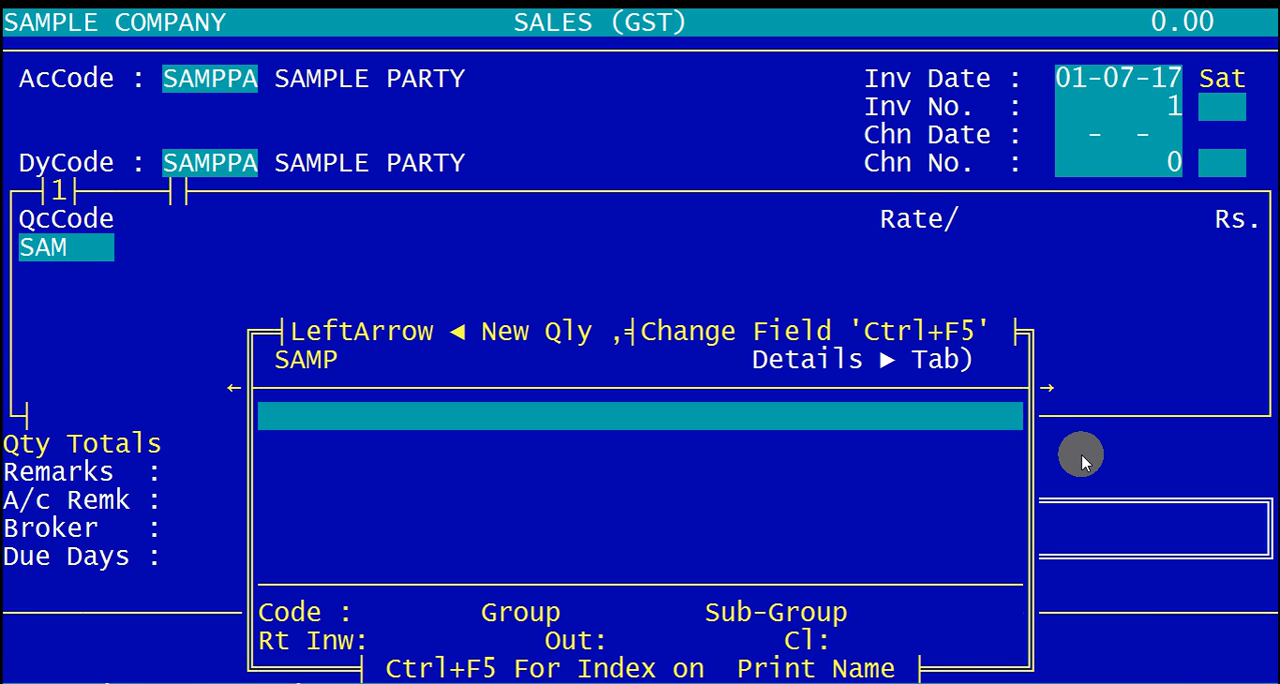
key("Left")
Step: Name the new item SAMPLE ITEM, accept the item code SAMPIT and leave its group blank
type("PLE")
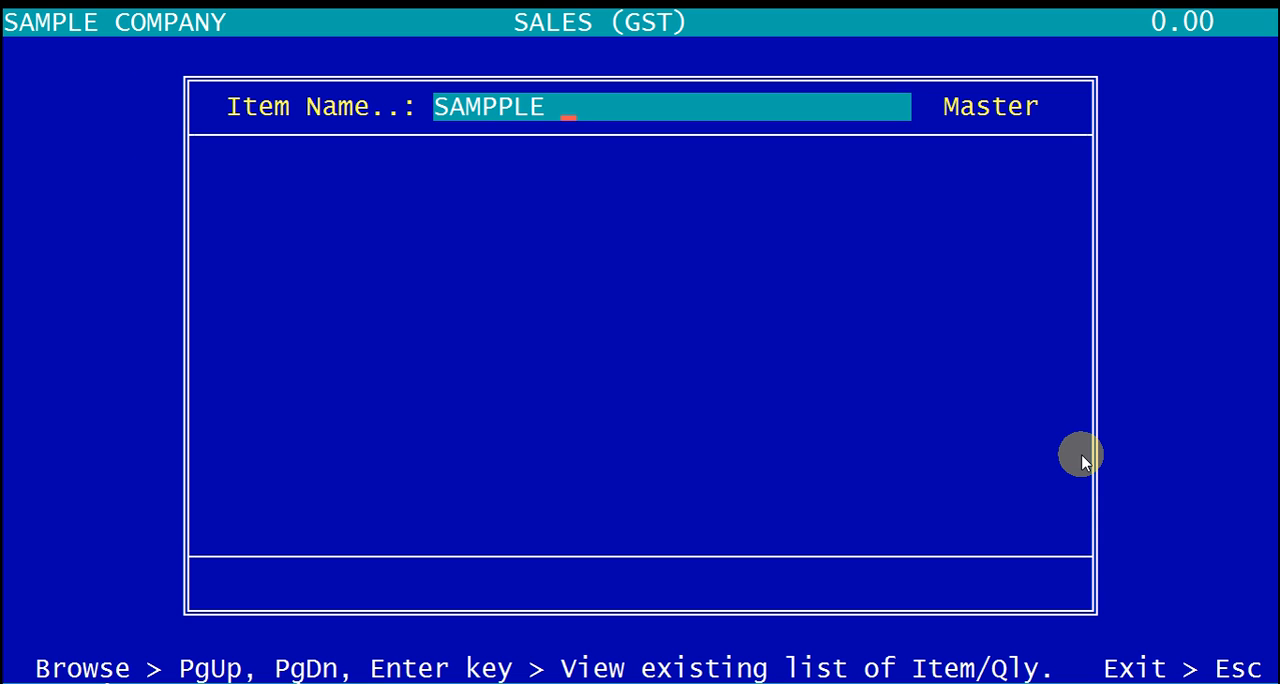
key("BackSpace")
key("BackSpace")
key("BackSpace")
type("LE ITEM")
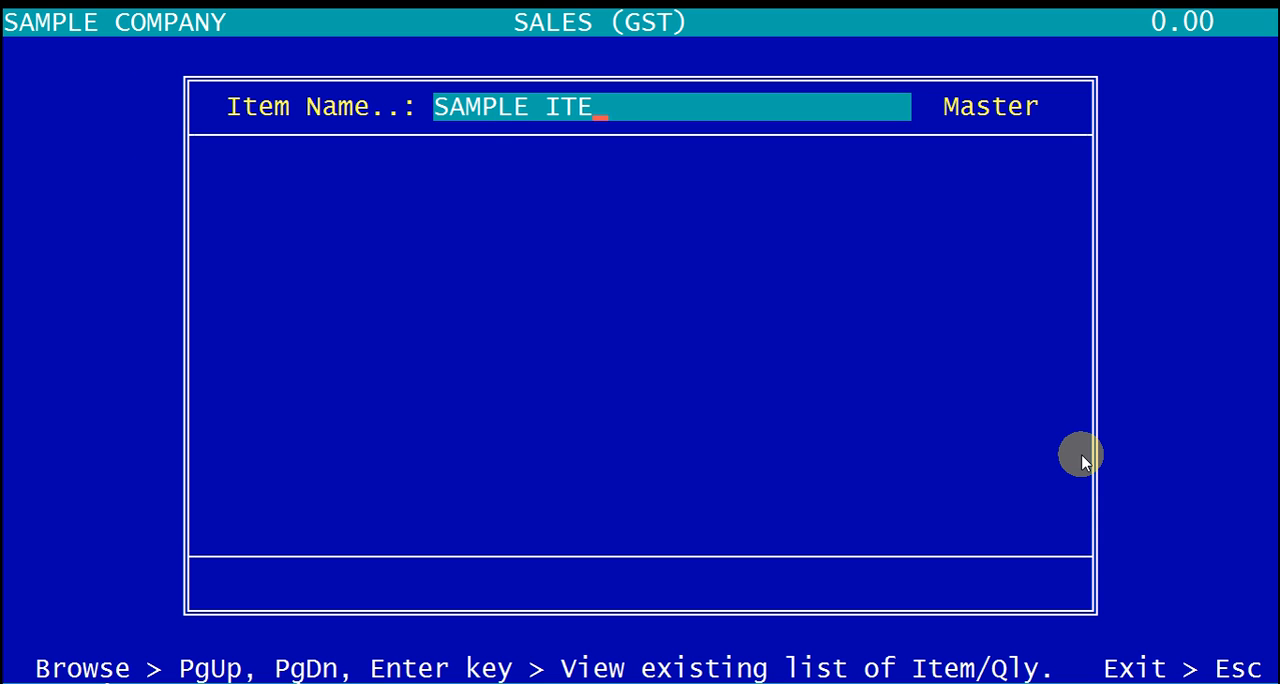
key("Return")
key("Return")
key("Return")
key("Return")
key("Return")
key("Return")
key("Return")
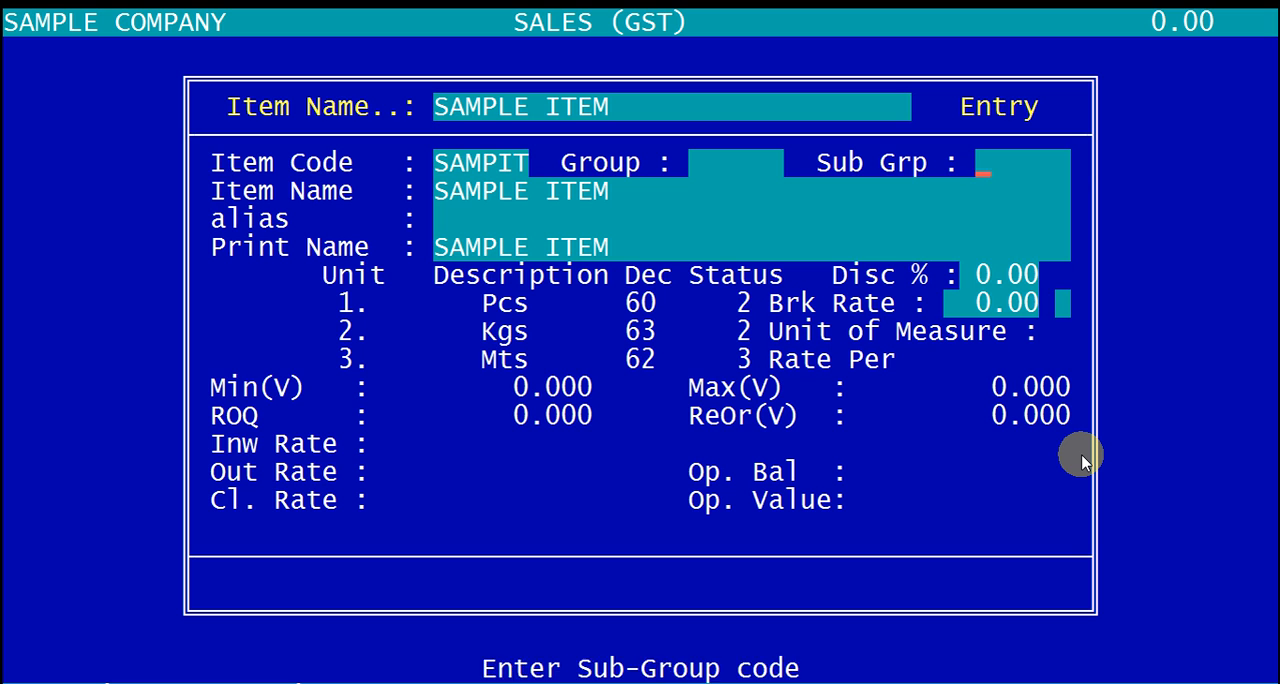
Step: Accept unit of measure 3 and rate per 1.000 for SAMPLE ITEM, and continue to its GST information
key("Return")
key("Return")
key("Return")
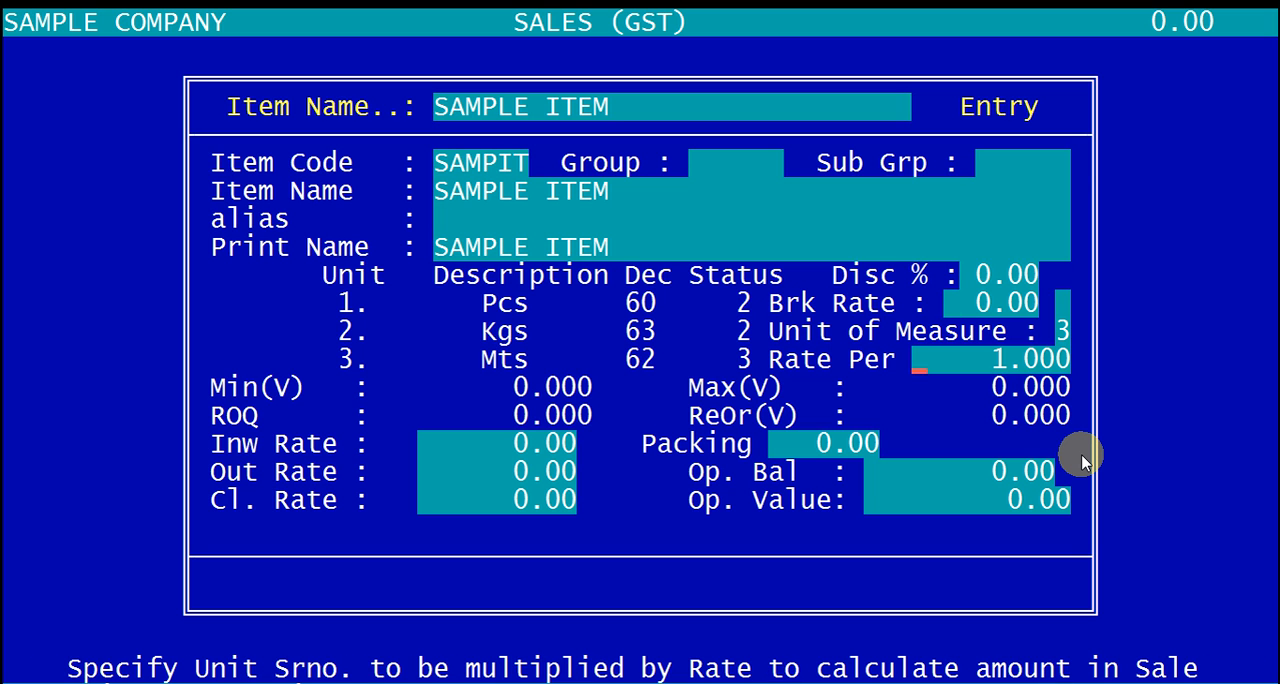
key("Return")
key("Return")
key("Return")
key("Return")
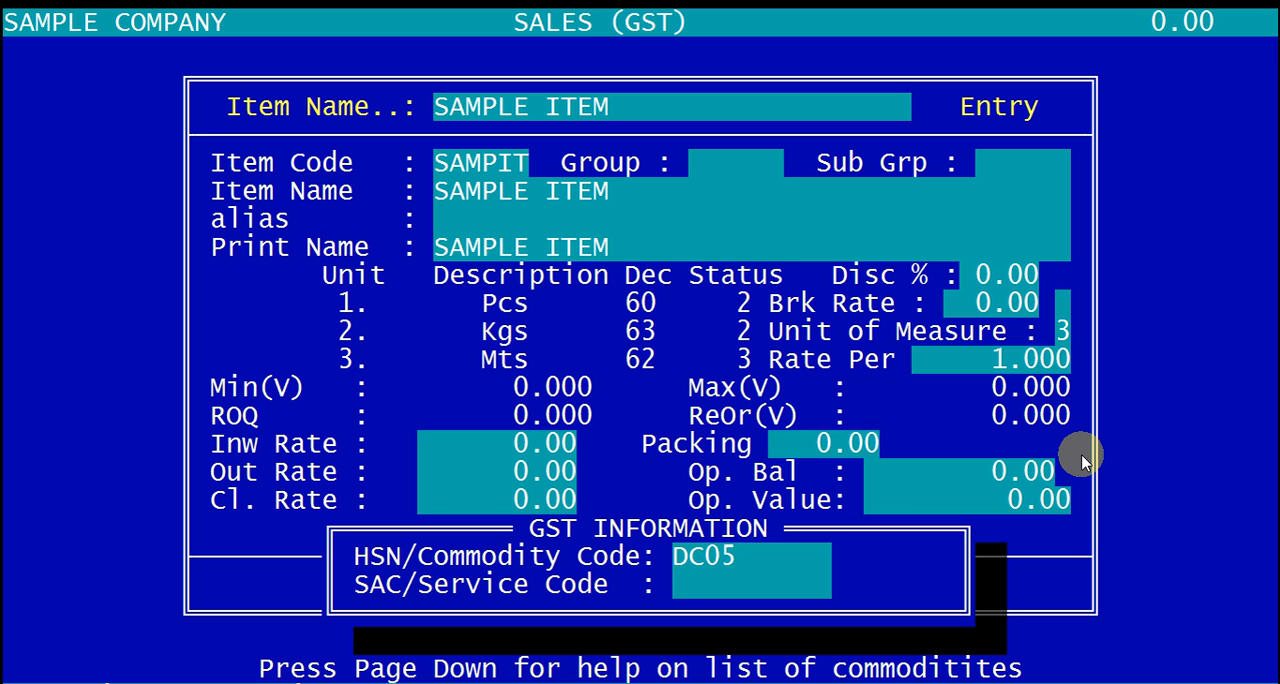
Step: Keep HSN/commodity code DC05, leave the service code and VAT details blank, and save SAMPLE ITEM
key("Return")
key("Return")
key("Return")
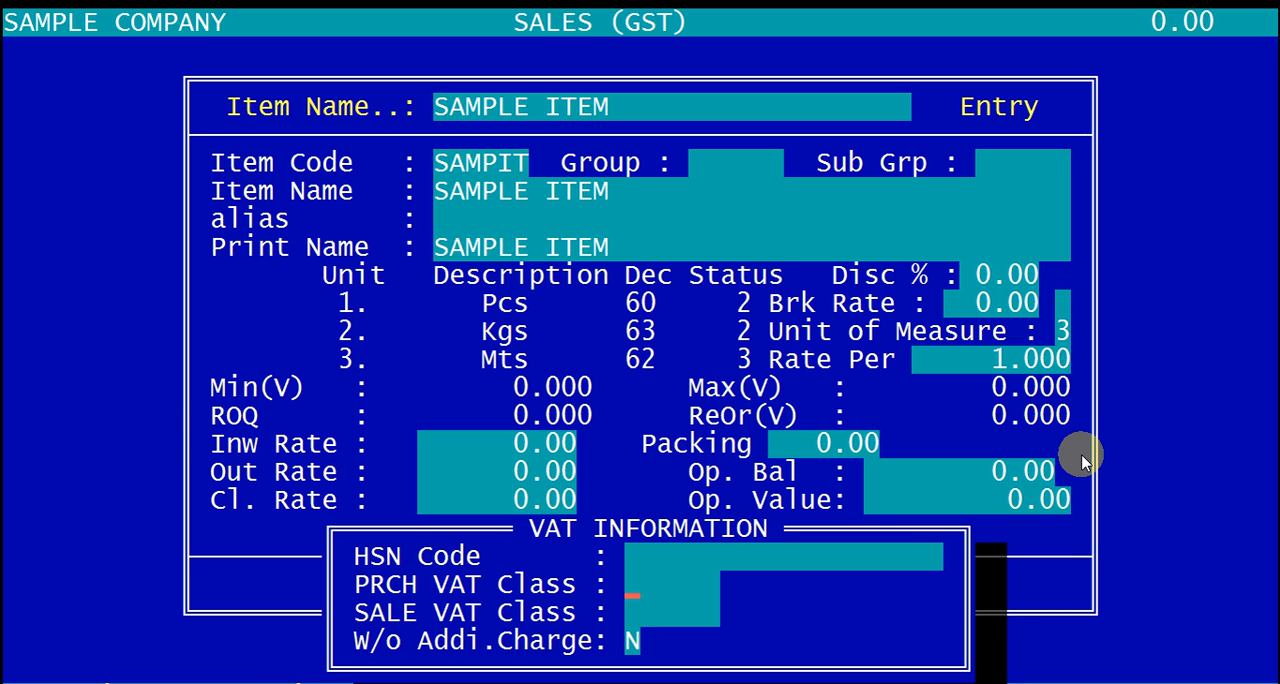
key("Return")
key("Return")
key("Return")
key("Return")
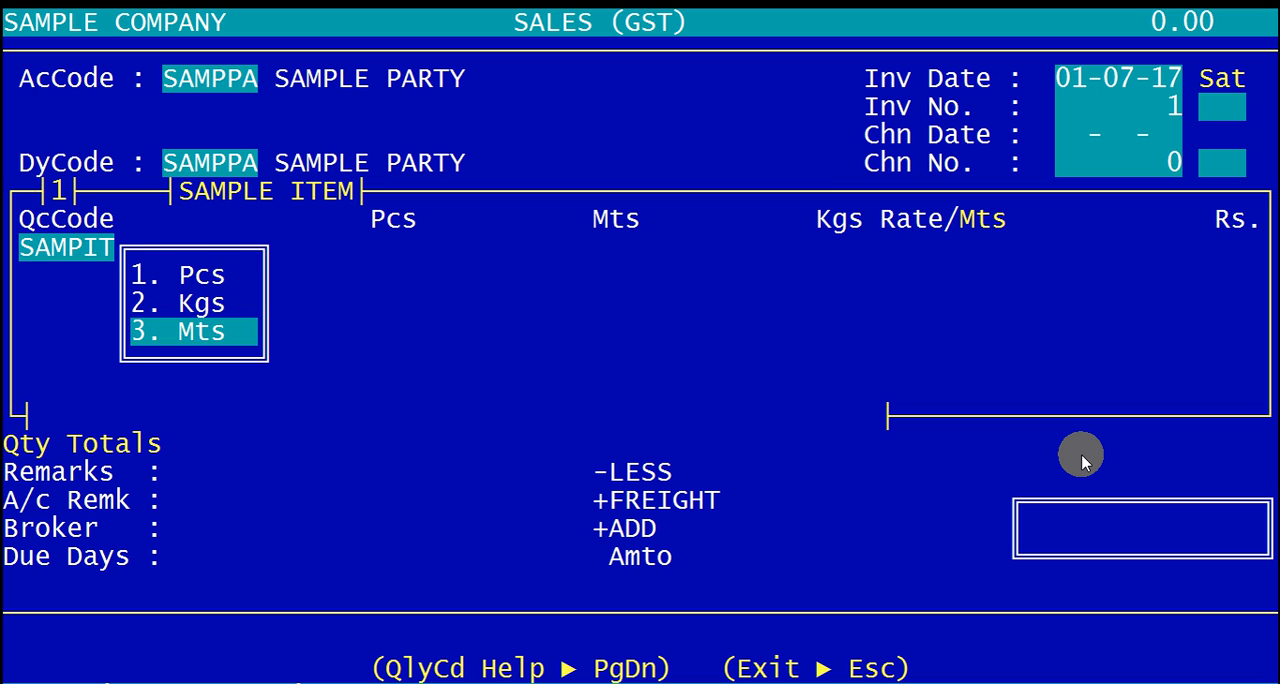
Step: Choose Mts as the line's unit and enter 100 Mts of SAMPLE ITEM at a rate of 10
key("Return")
key("Return")
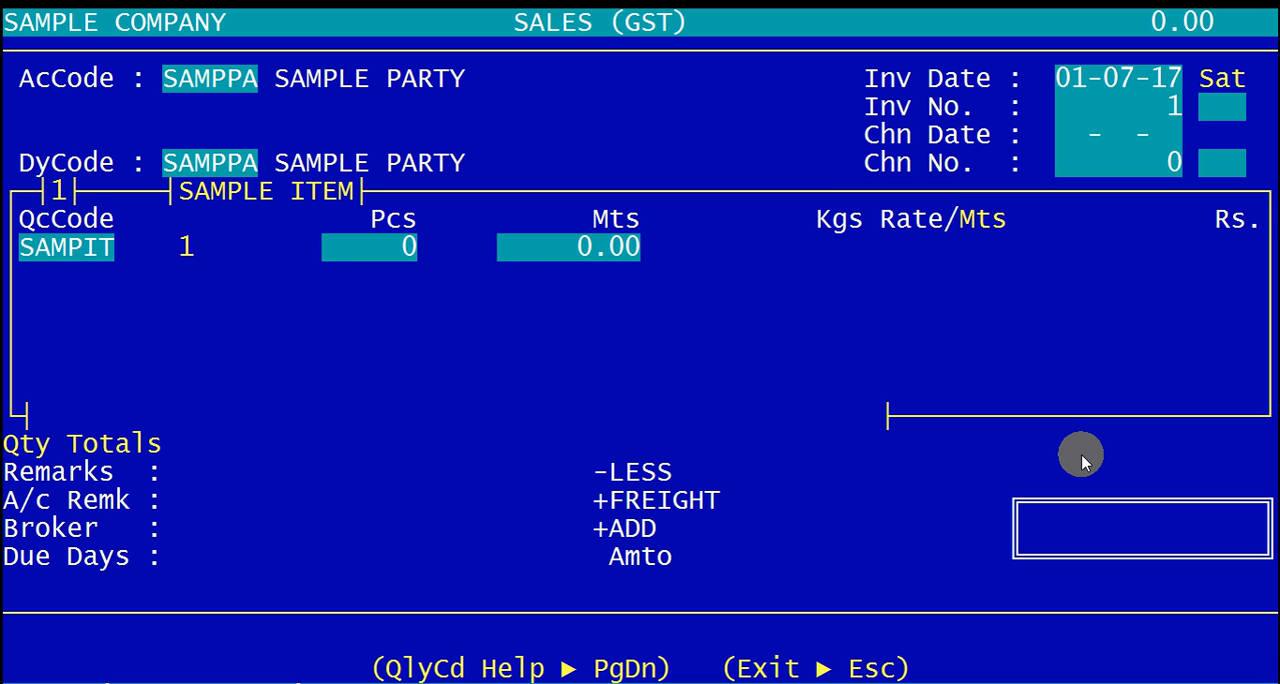
type("100")
key("Return")
key("Return")
type("10")
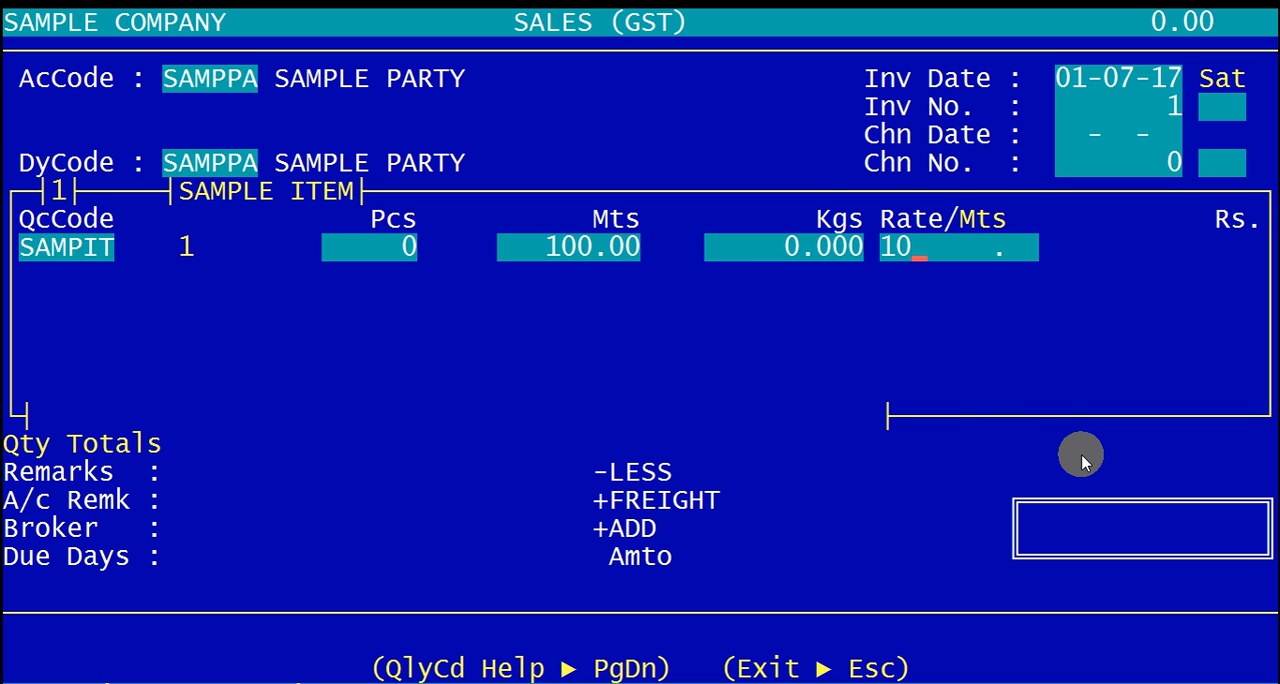
key("Return")
key("Return")
key("Return")
key("Return")
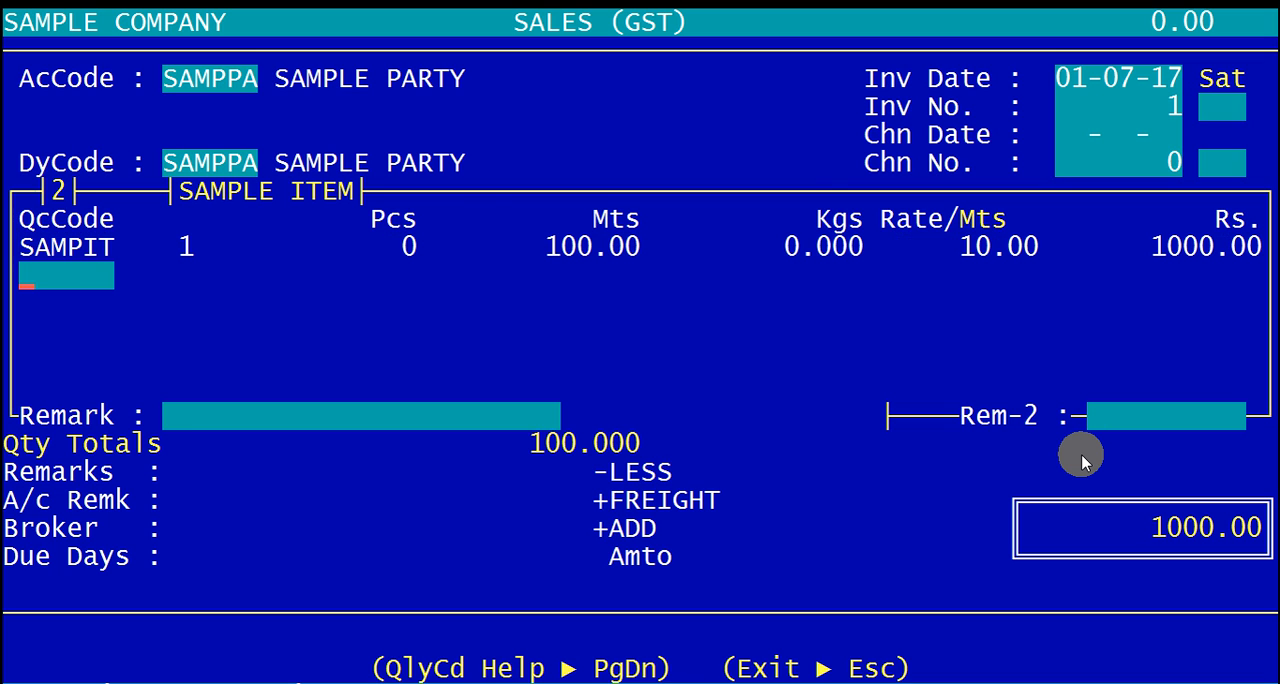
Step: Finish the item lines, choose RS as the invoice's C/R head and leave the remarks blank
key("Escape")
key("Right")
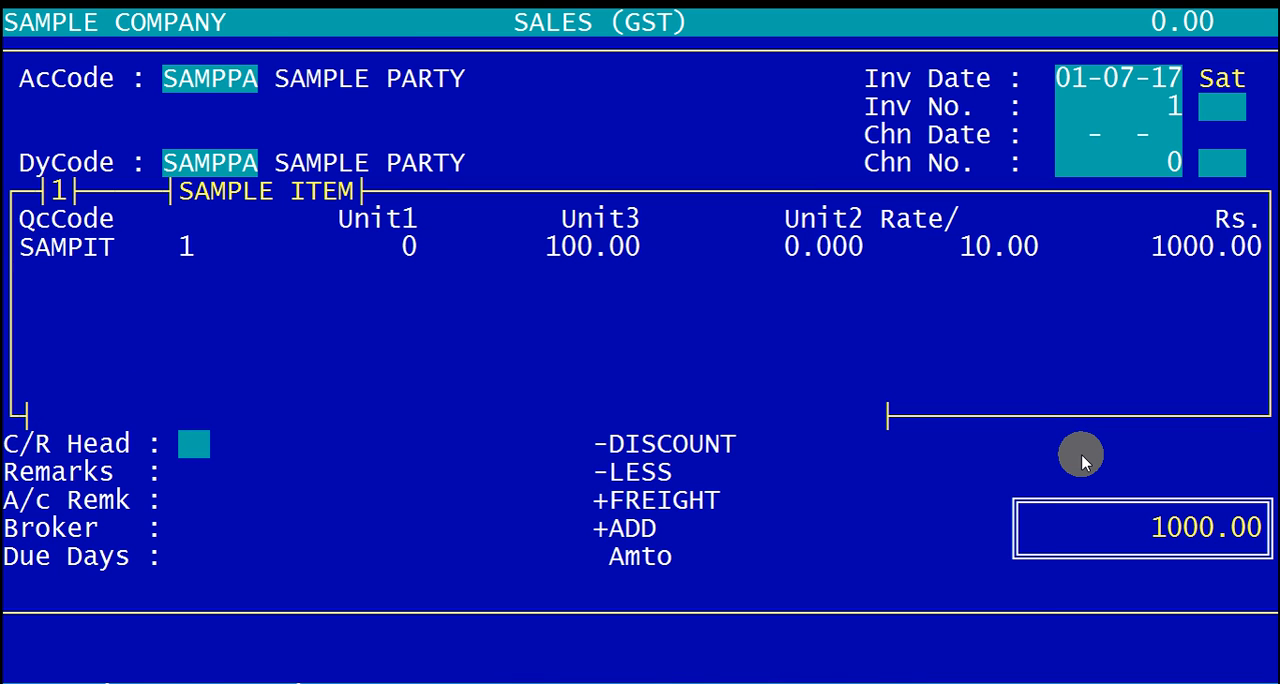
key("Return")
key("Left")
key("Return")
key("Escape")
key("Escape")
key("Return")
Step: Leave the A/c remark and broker blank, keep due days at 0 and the discount at 0.00
key("Return")
key("Return")
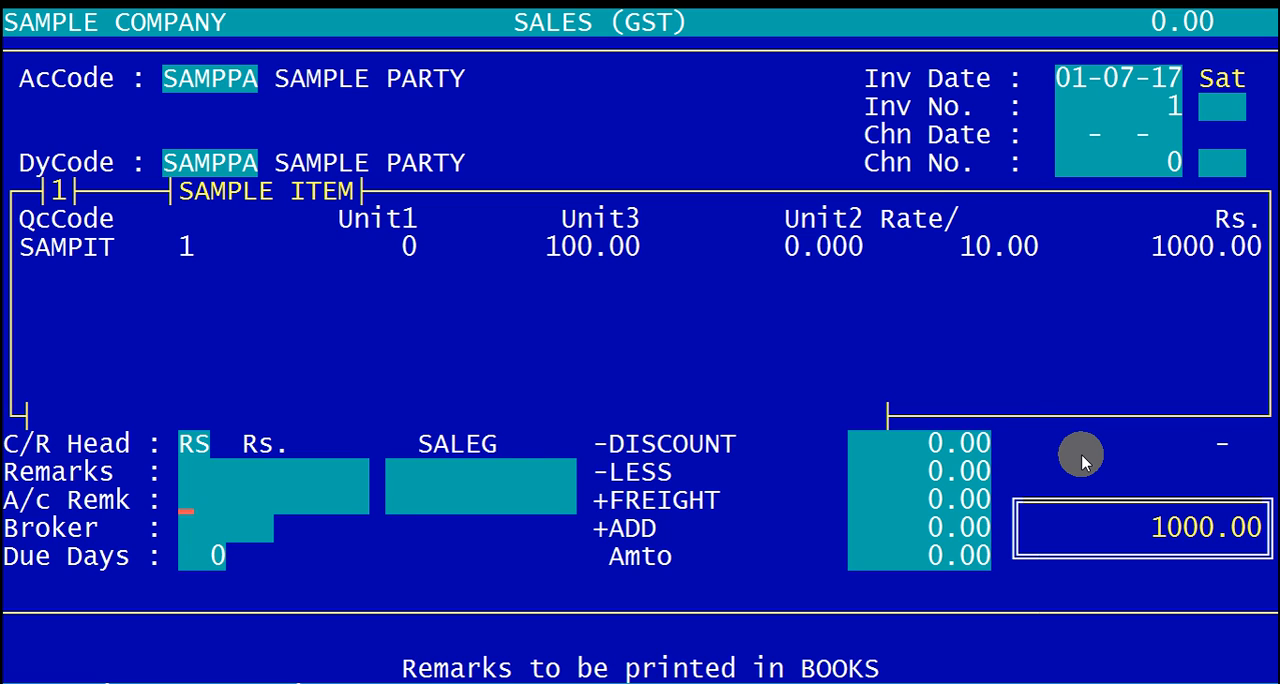
key("Return")
key("Return")
Step: Leave the remaining adjustments at 0.00, accept the CGST and SGST details, and save the invoice
key("Return")
key("Return")
key("Return")
key("Return")
key("Return")
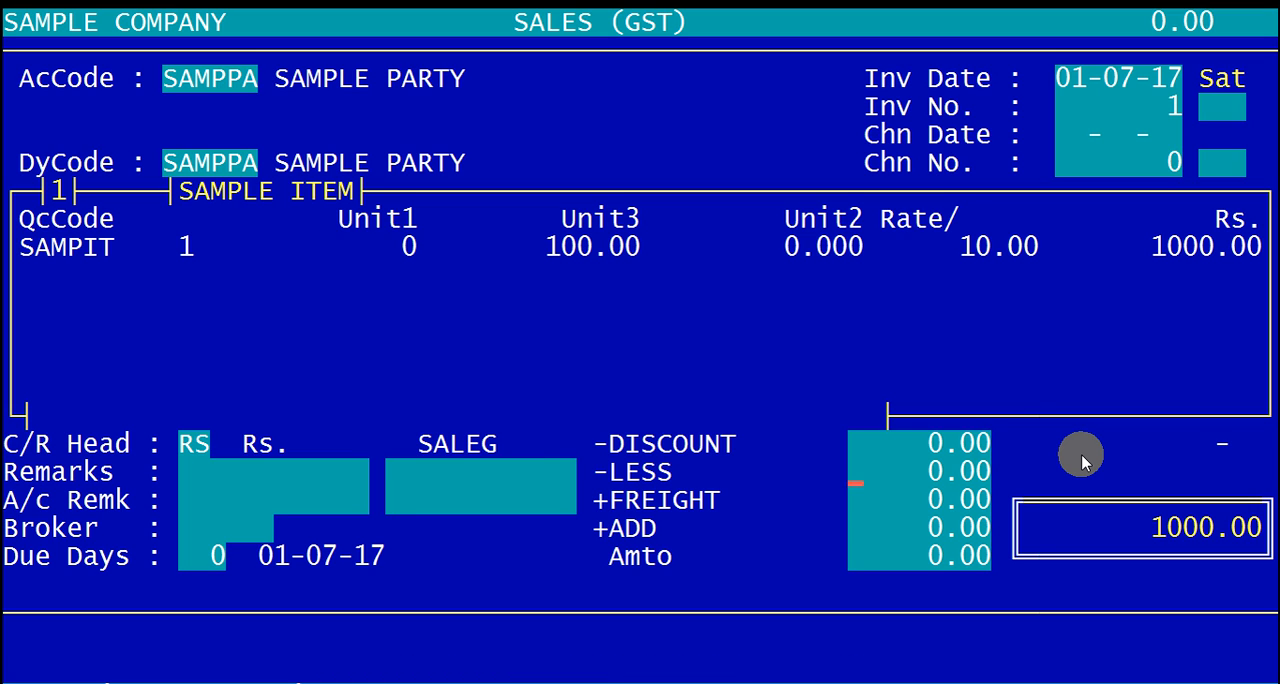
key("Return")
key("Return")
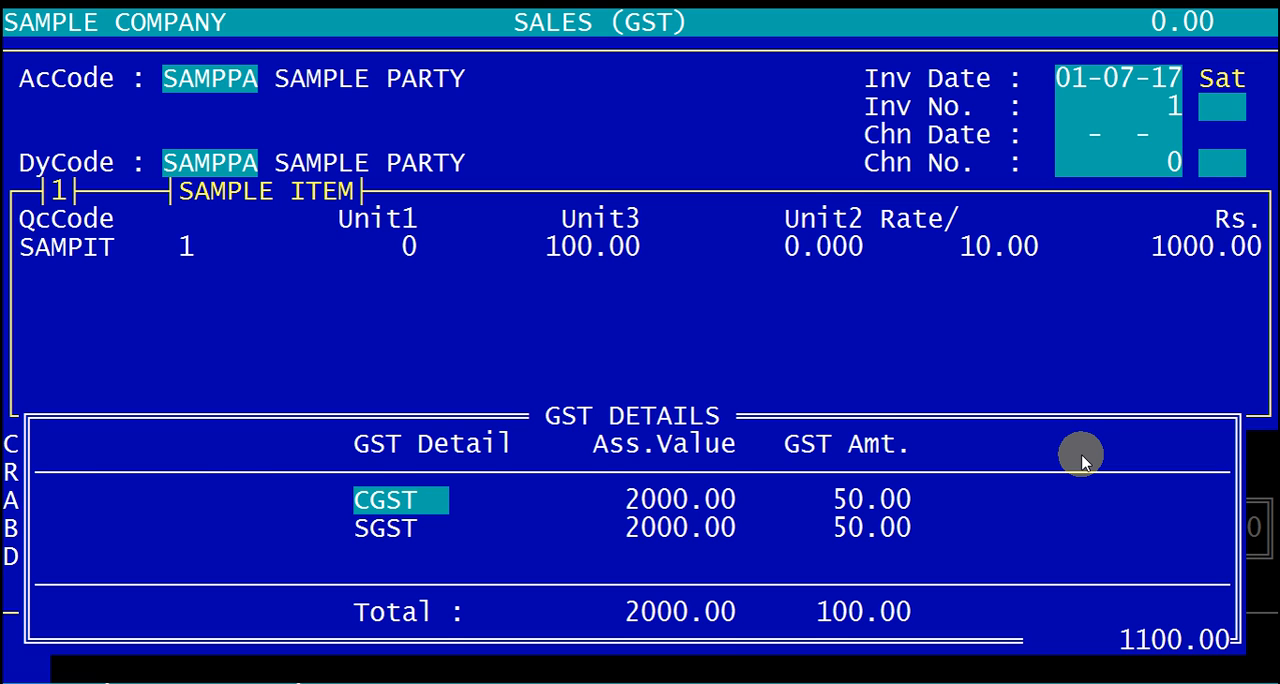
key("Return")
key("Return")
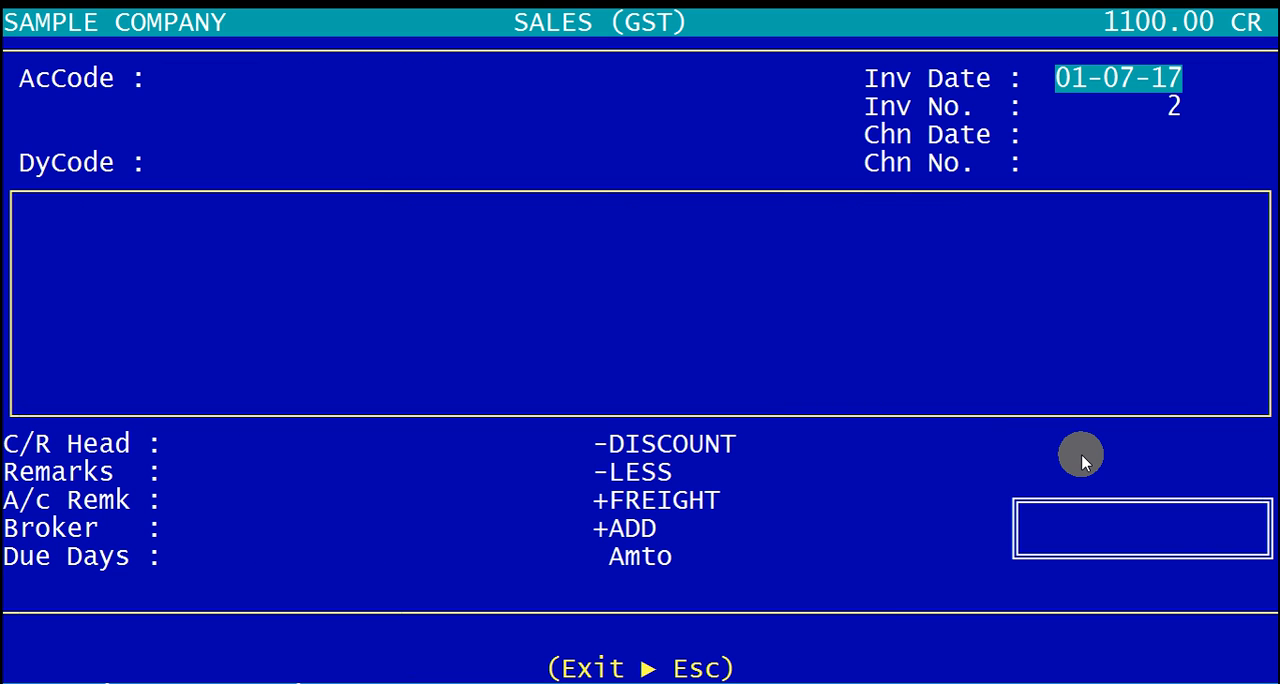
Step: Display the GST INVOICE report on screen for invoice numbers 1 to 1
key("ctrl+p")
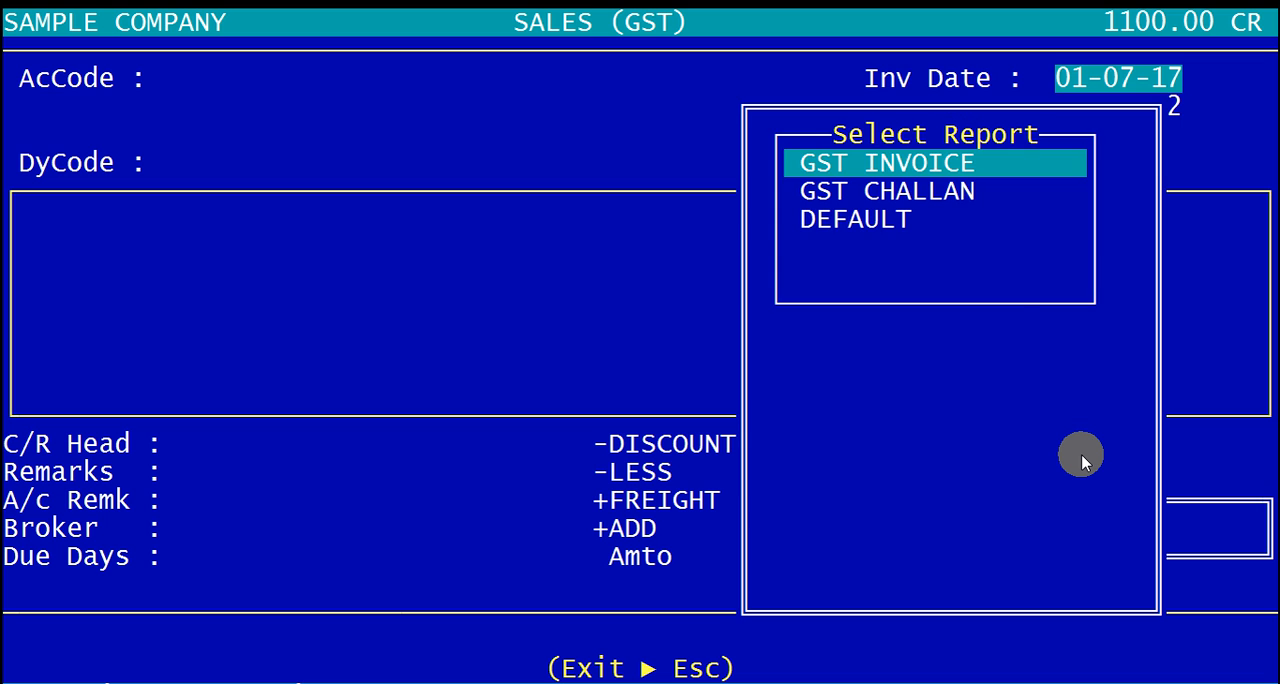
key("Return")
key("Return")
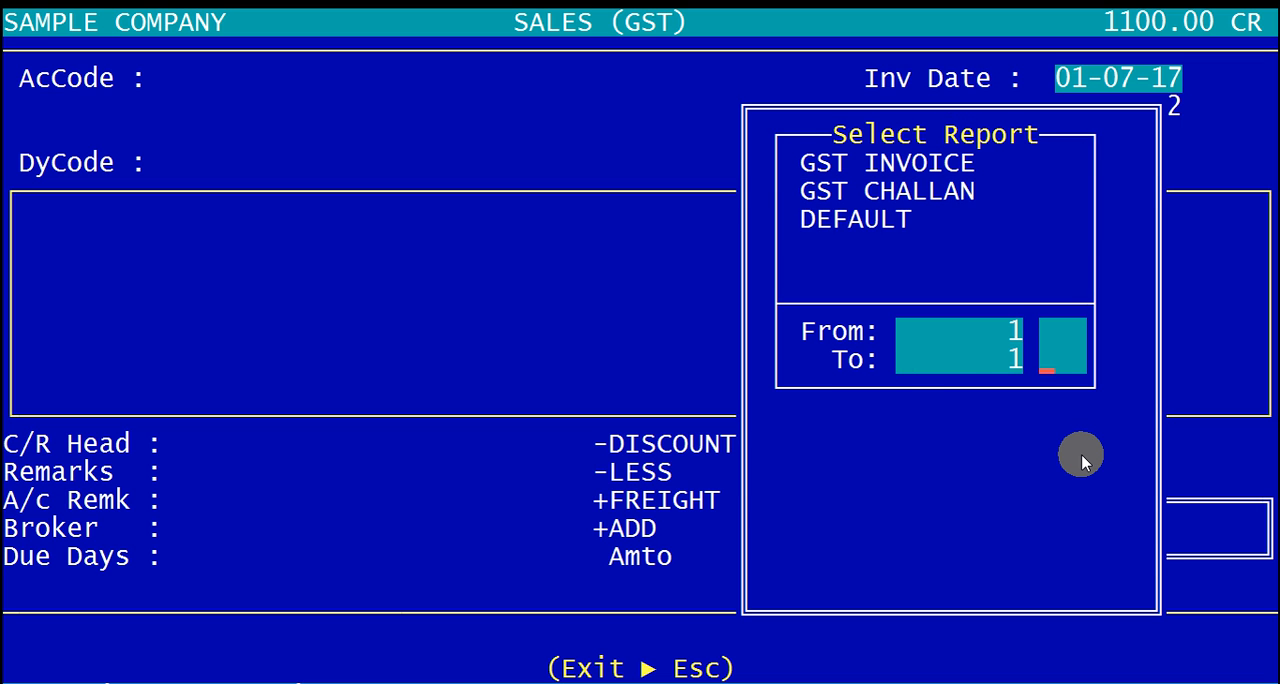
key("Return")
key("Return")
key("Left")
key("Return")
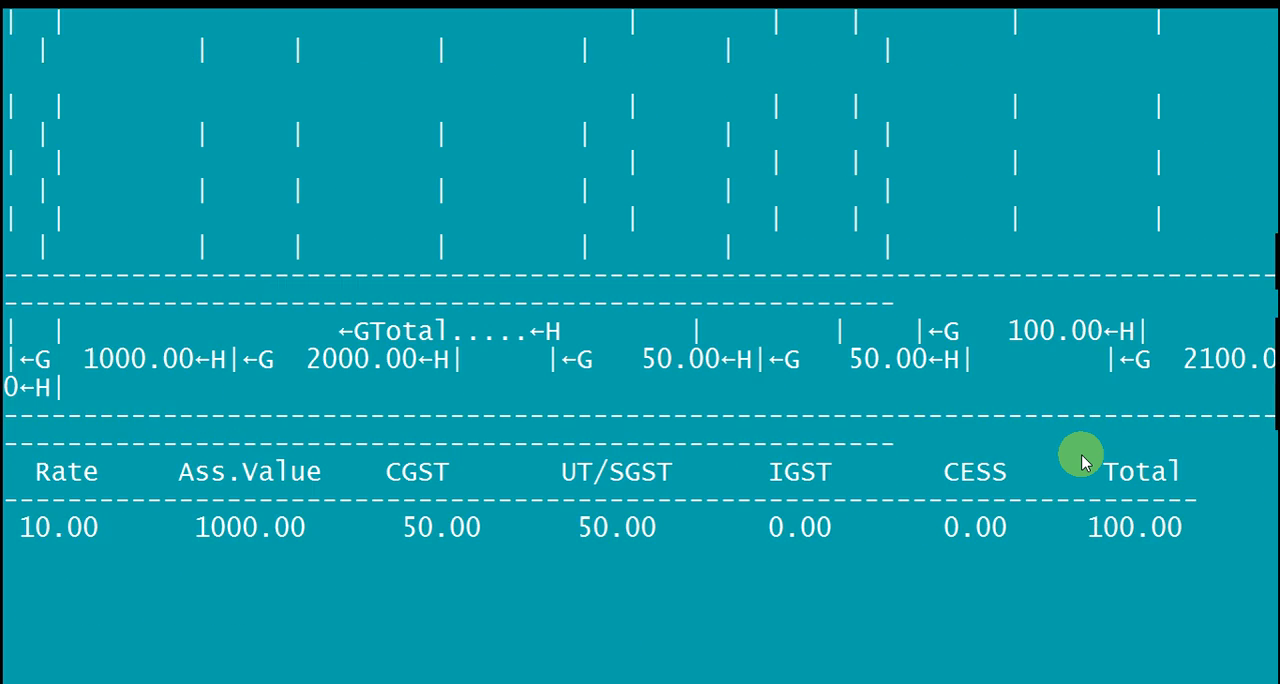
Step: Examine the tax invoice from its header down to the terms and signature lines, and close the report view
key("Down")
key("Down")
key("Down")
key("Down")
key("Down")
key("Down")
key("Down")
key("Down")
key("Down")
key("Down")
key("Down")
key("Down")
key("Down")
key("Down")
key("Down")
key("Down")
key("Down")
key("Down")
key("Down")
key("Down")
key("Down")
key("Down")
key("Down")
key("Down")
key("Down")
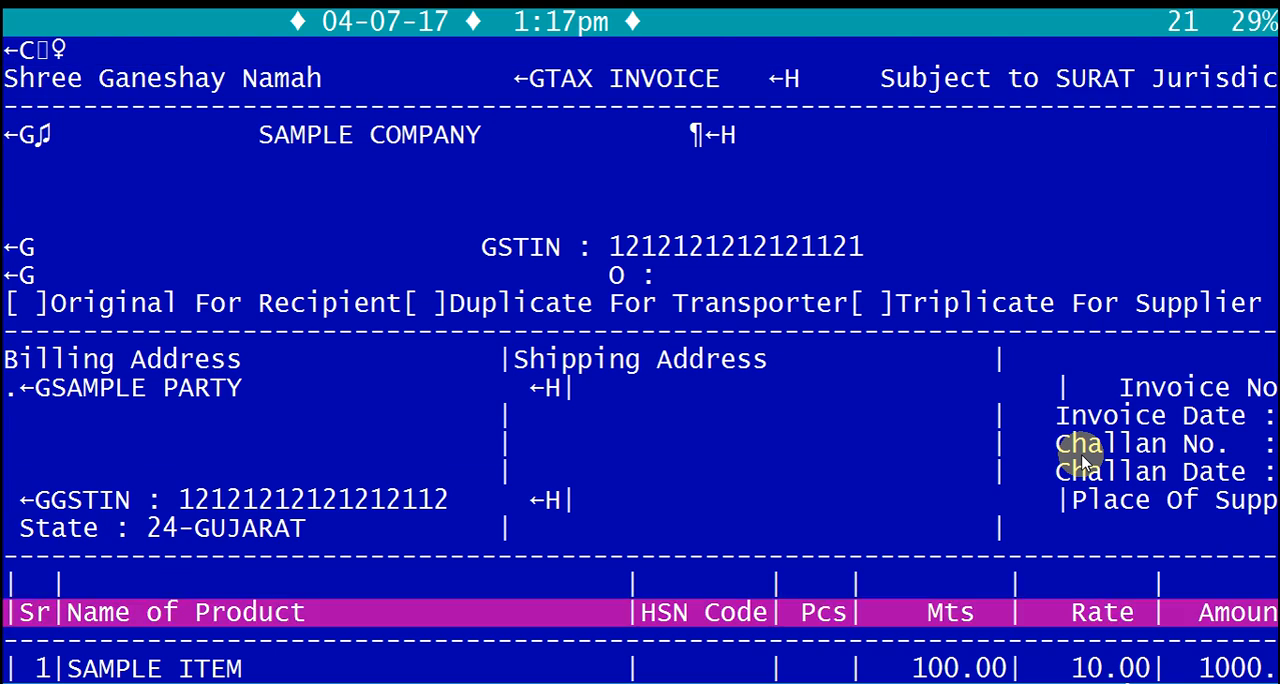
key("Down")
key("Down")
key("Down")
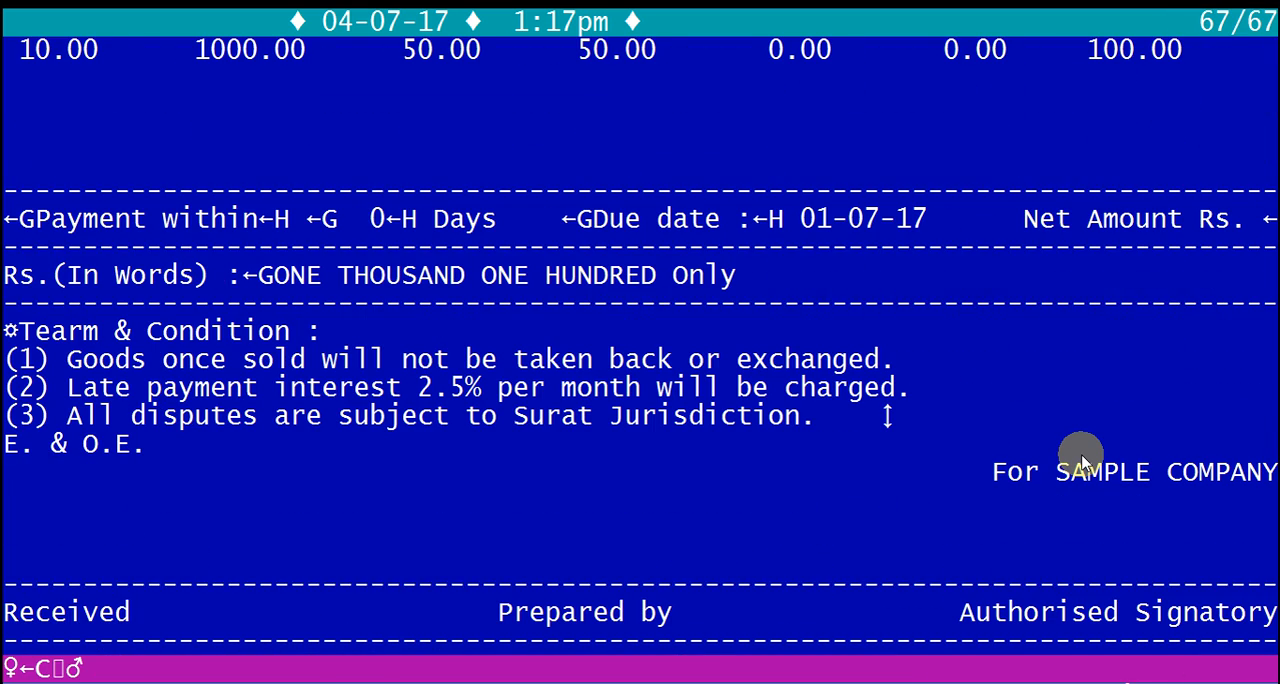
key("Escape")
key("q")
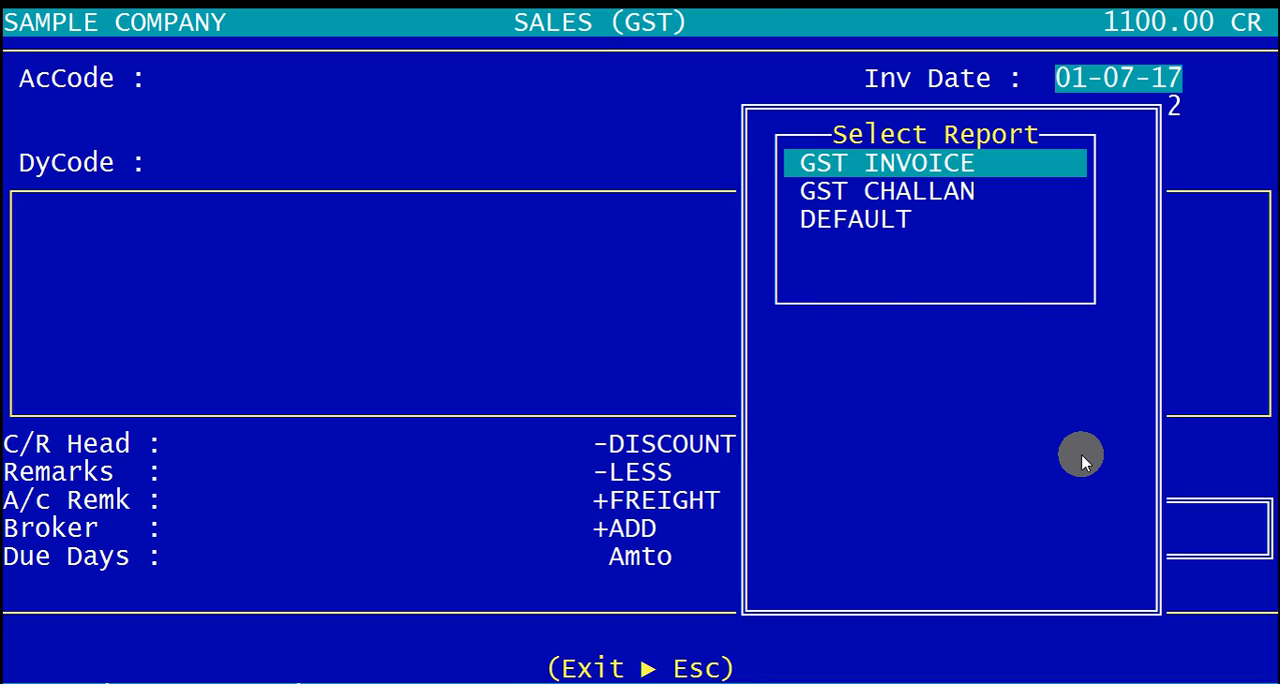
Step: Leave the report selection and sales invoice entry, and return to the main menu
key("Escape")
key("Escape")
key("Escape")
key("Escape")
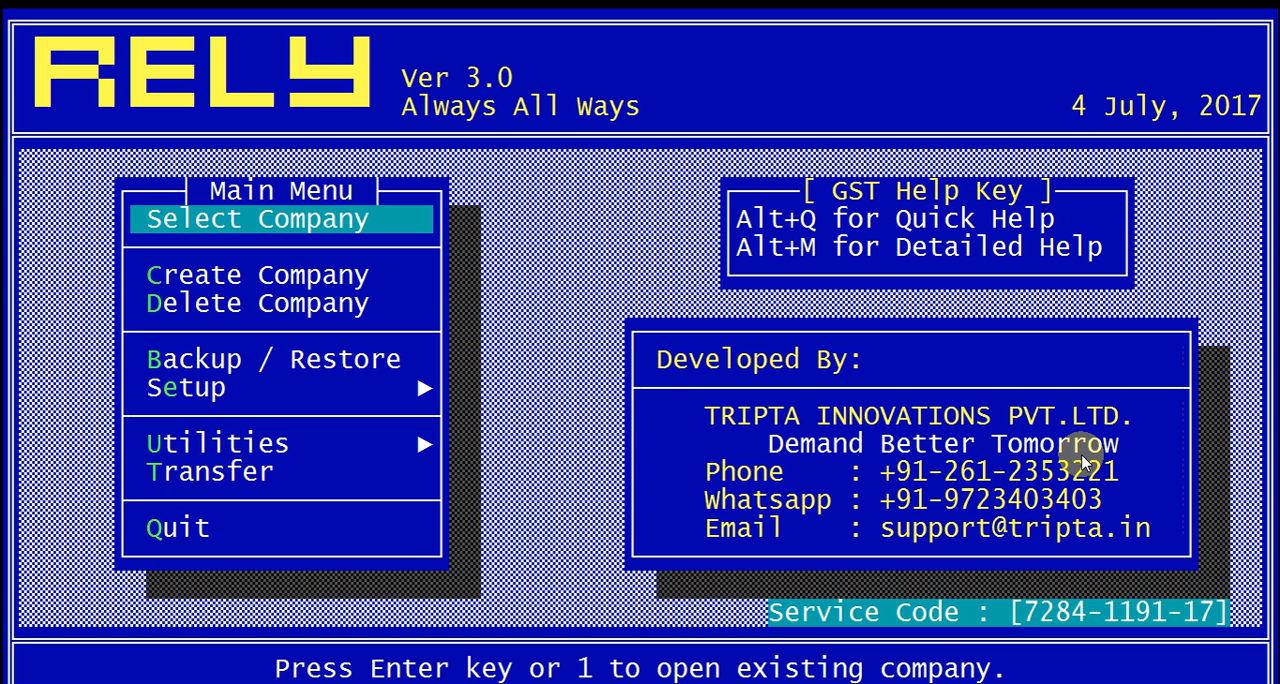
Step: Open the detailed GST help manual, review it through the HSN/Commodity code section, and close it
key("alt+m")
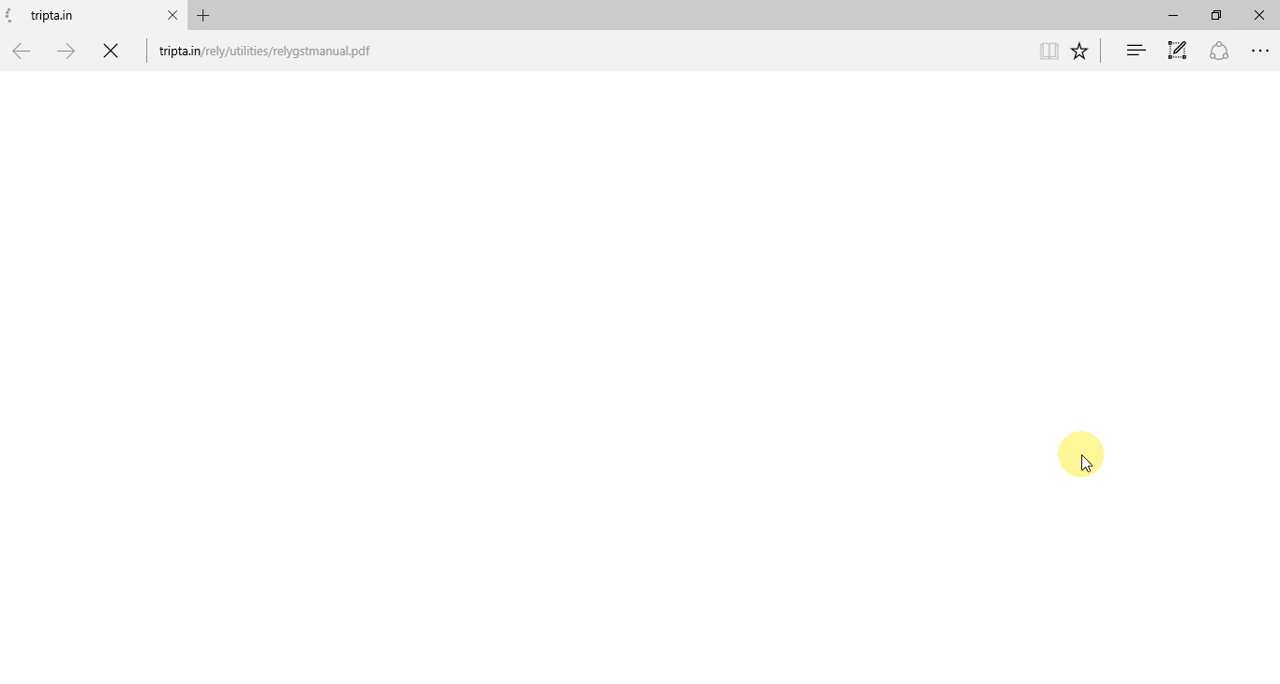
scroll(835, 455, "down", 3)
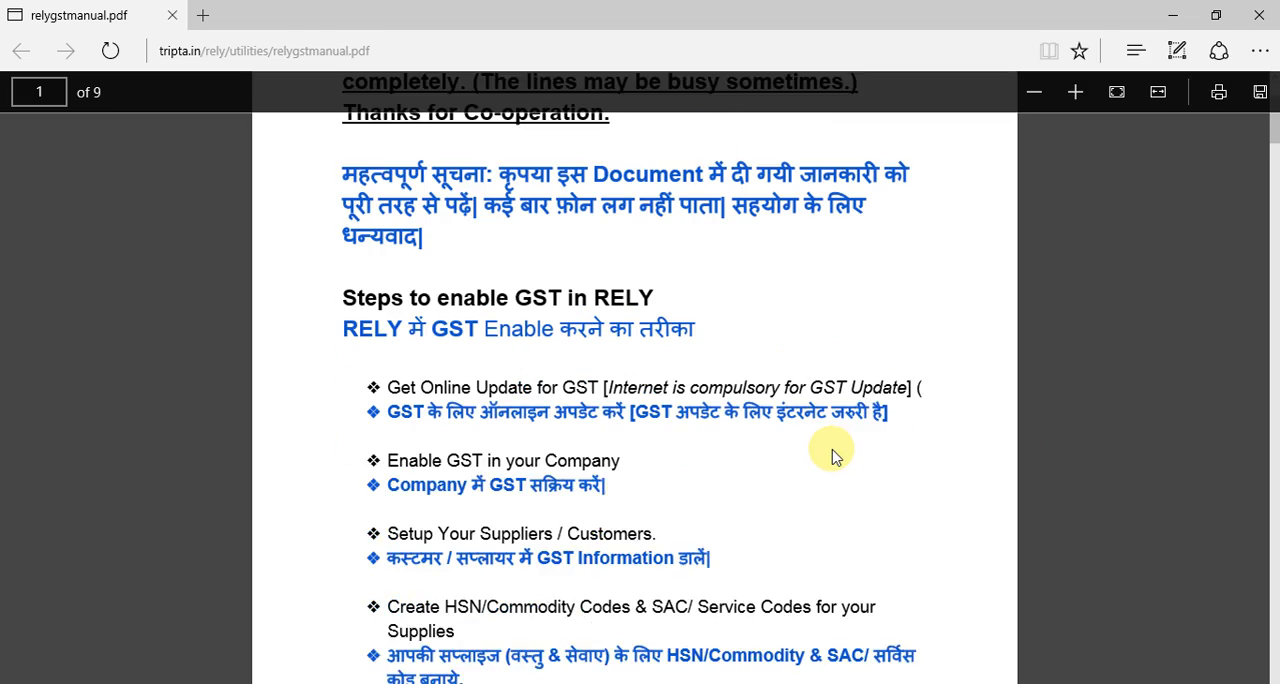
scroll(835, 455, "down", 12)
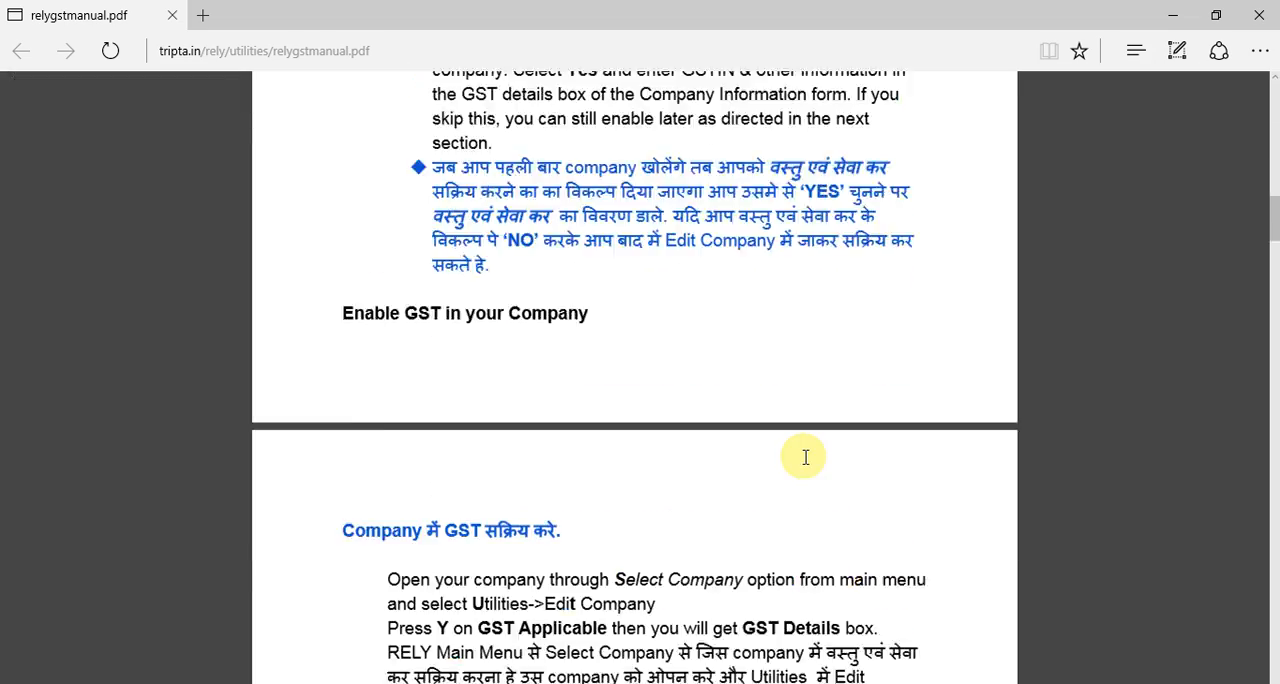
scroll(805, 457, "down", 10)
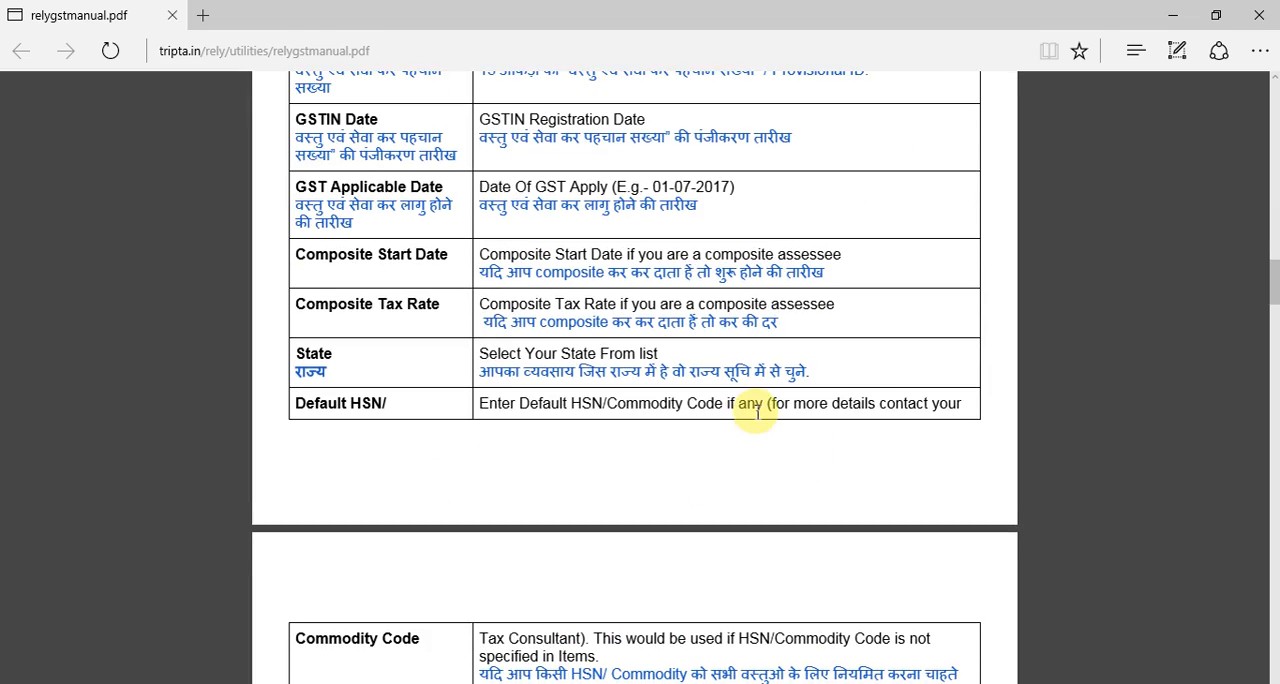
scroll(757, 412, "down", 10)
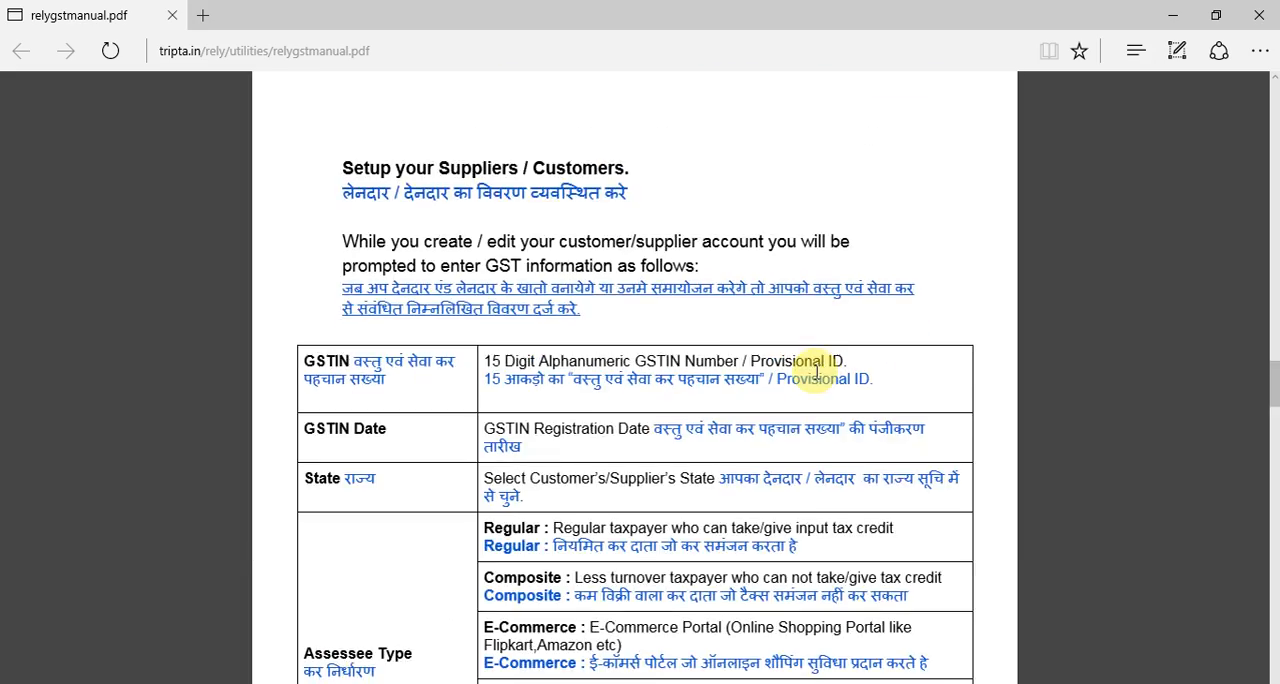
scroll(816, 450, "down", 5)
scroll(835, 245, "down", 4)
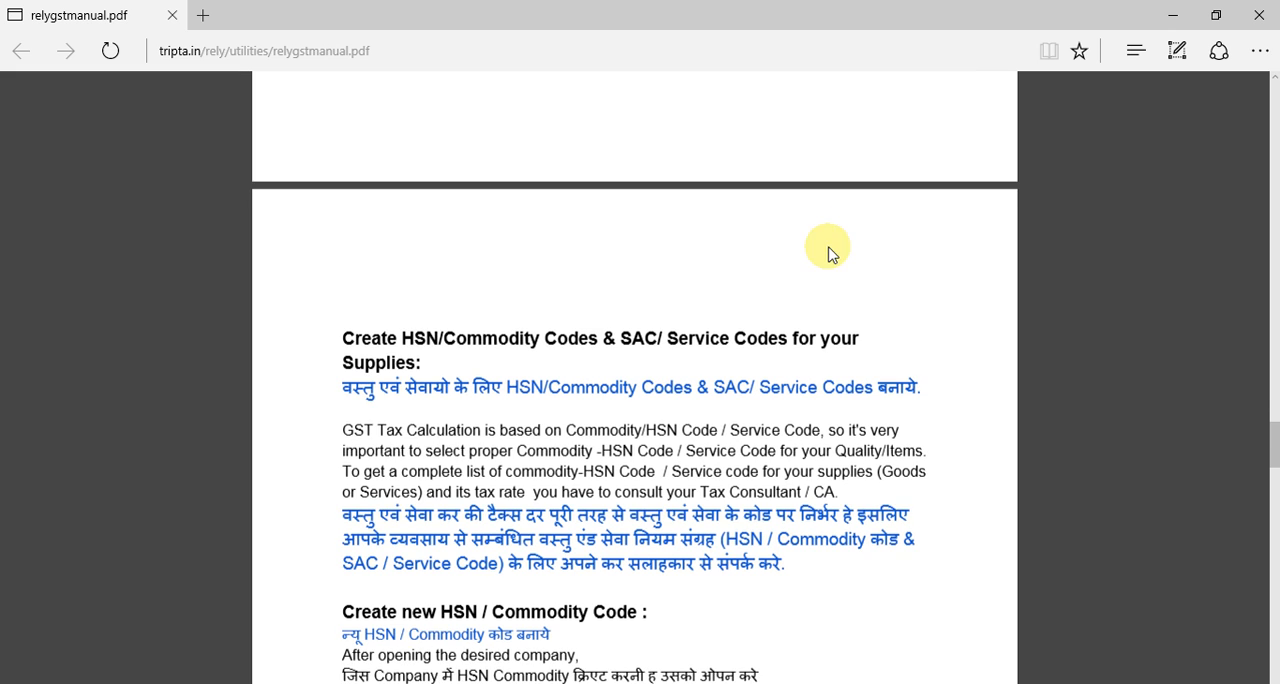
left_click(1259, 15)
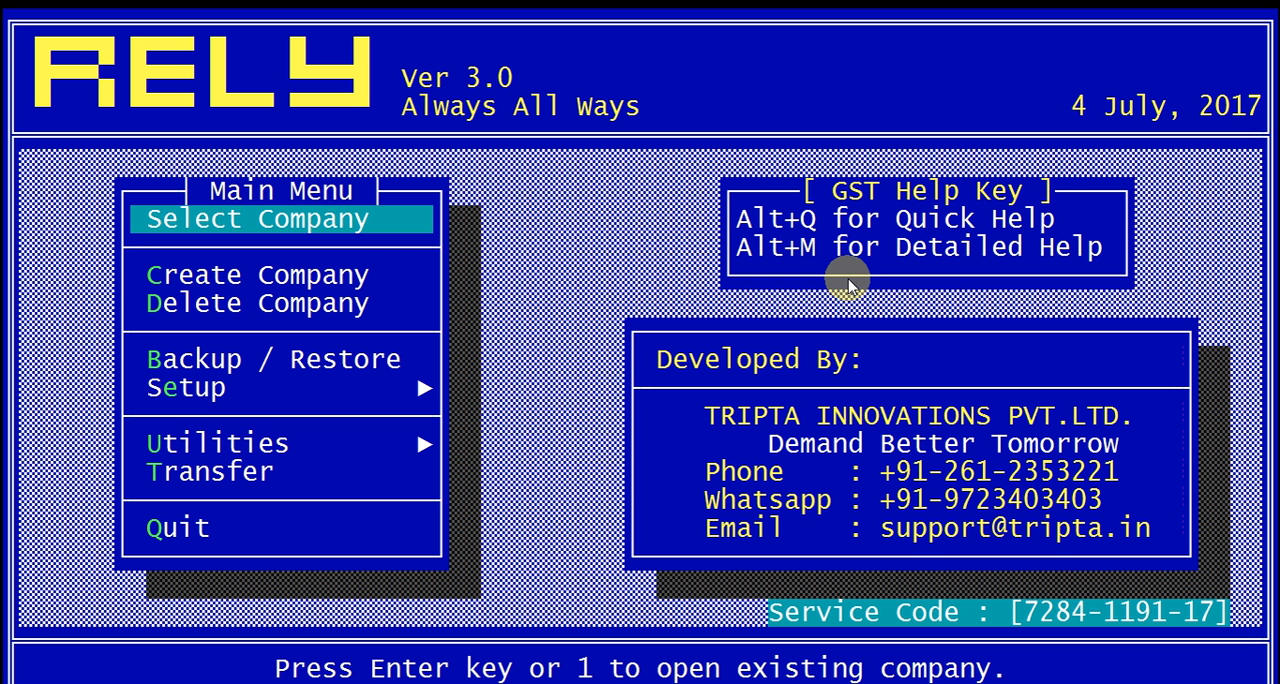